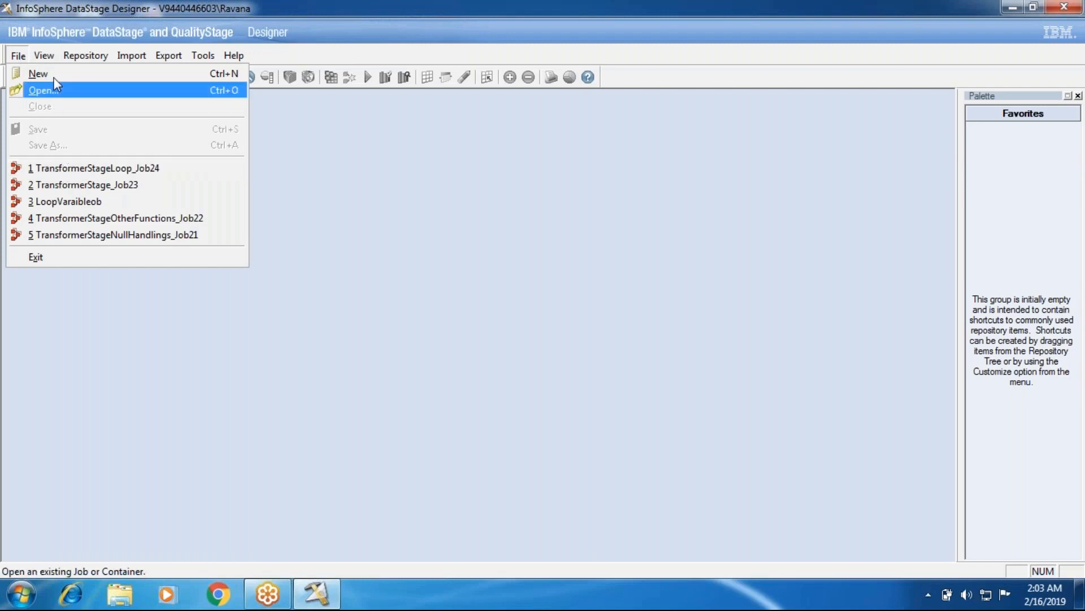
Create a new parallel job and place a Change Capture stage in the middle of the canvas.
{"action": "left_click", "coordinate": [54, 74]}
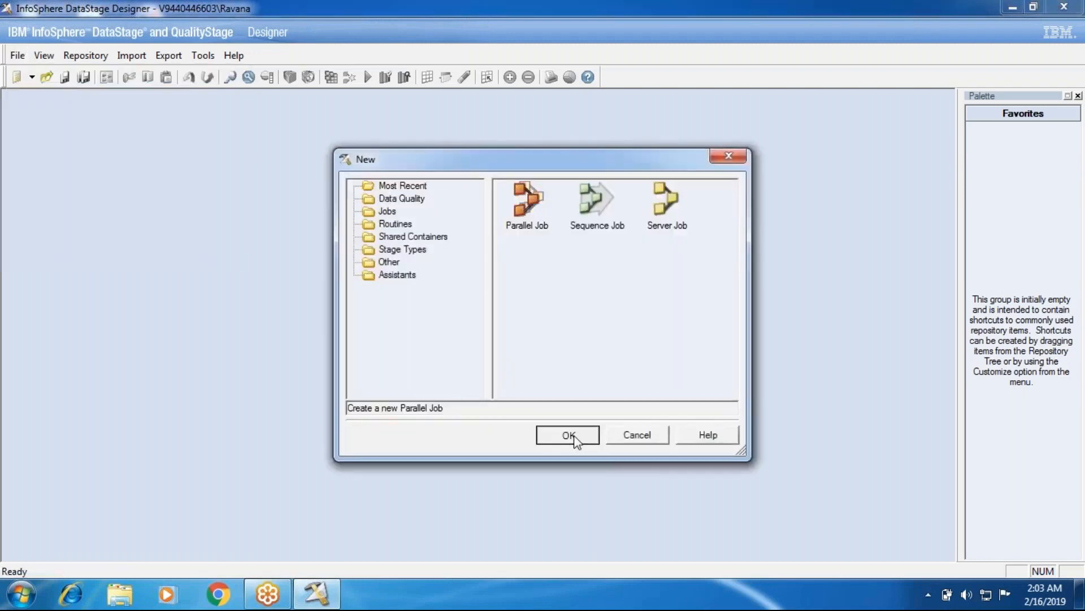
{"action": "left_click", "coordinate": [569, 435]}
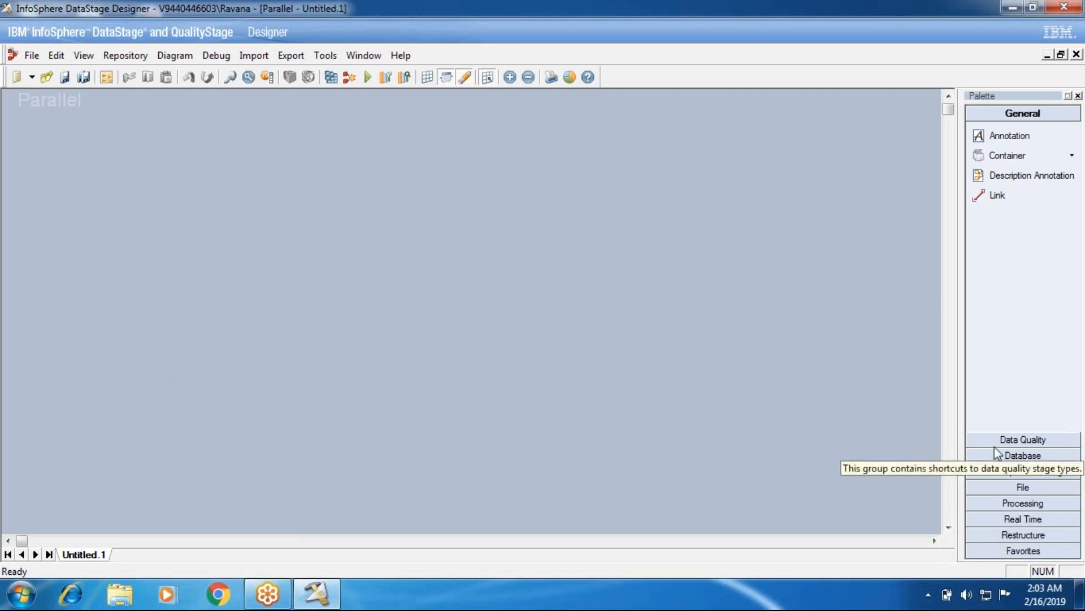
{"action": "left_click", "coordinate": [1018, 502]}
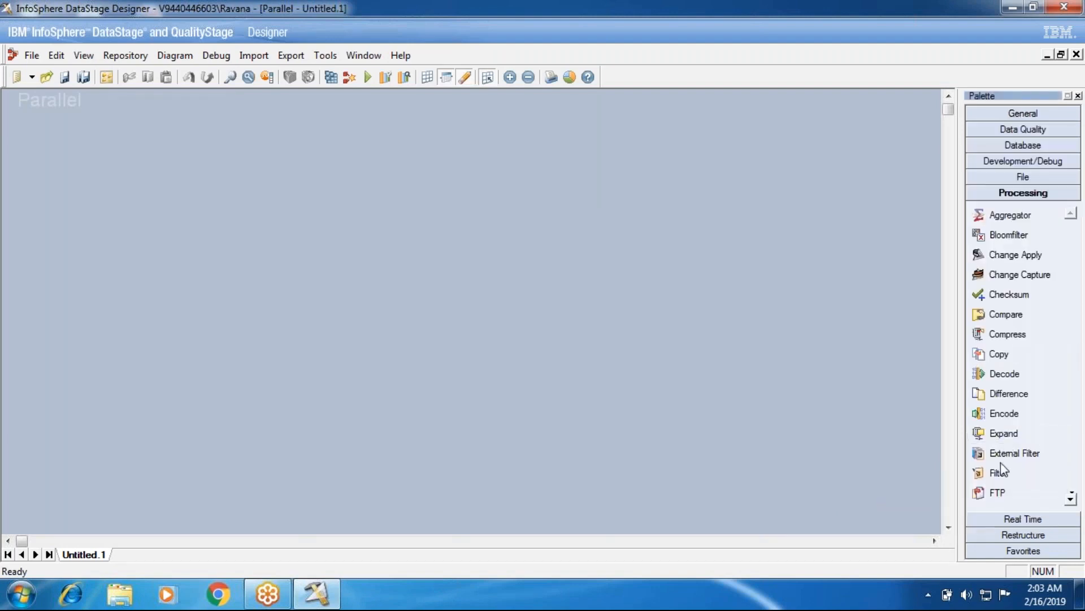
{"action": "scroll", "coordinate": [1000, 432], "scroll_direction": "down", "scroll_amount": 3}
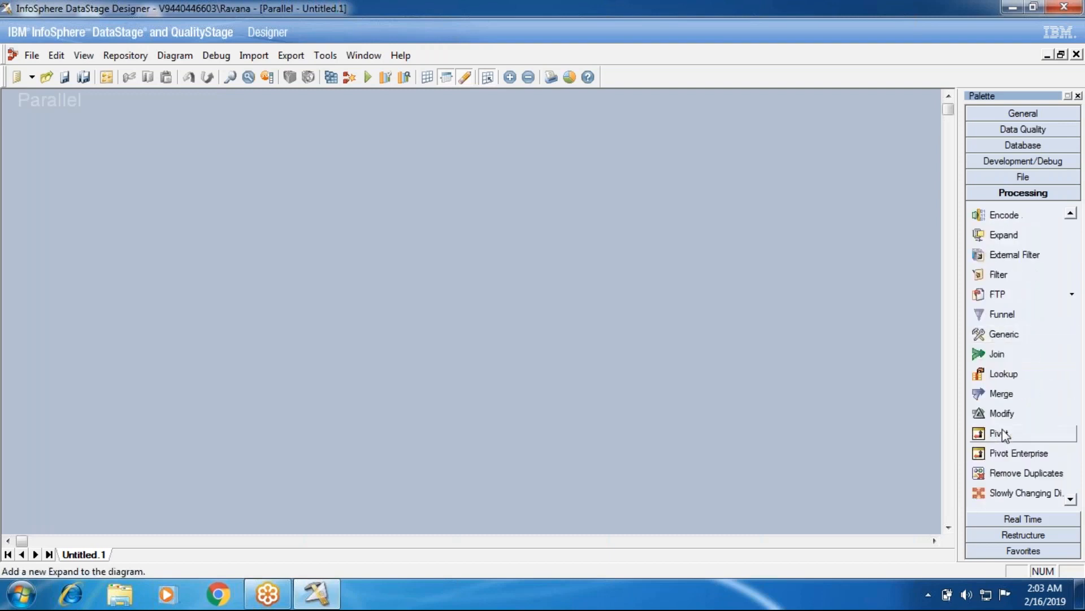
{"action": "scroll", "coordinate": [1004, 434], "scroll_direction": "down", "scroll_amount": 1}
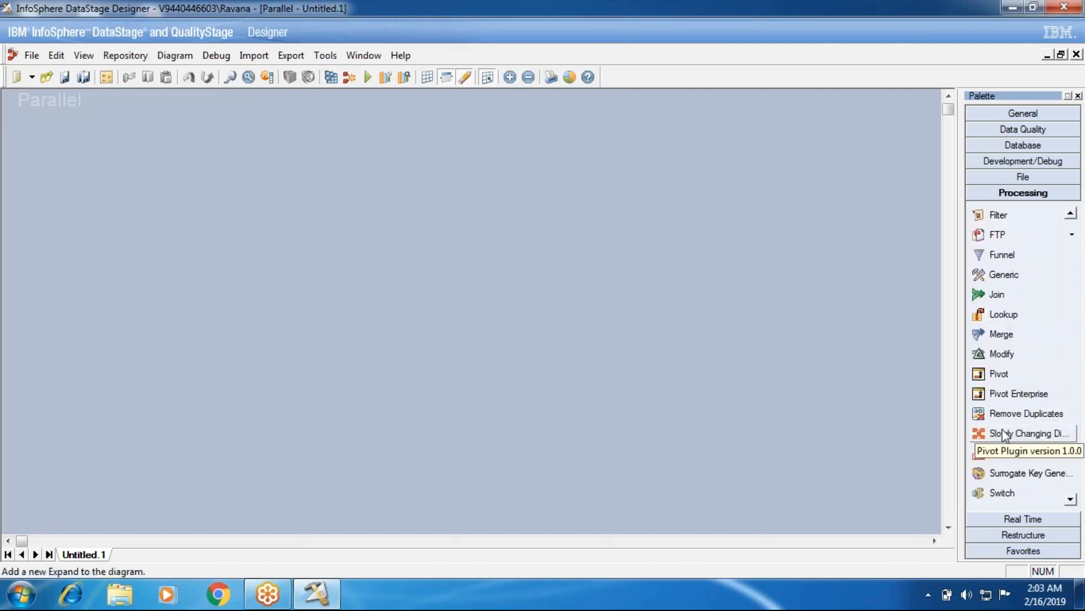
{"action": "scroll", "coordinate": [1003, 434], "scroll_direction": "up", "scroll_amount": 4}
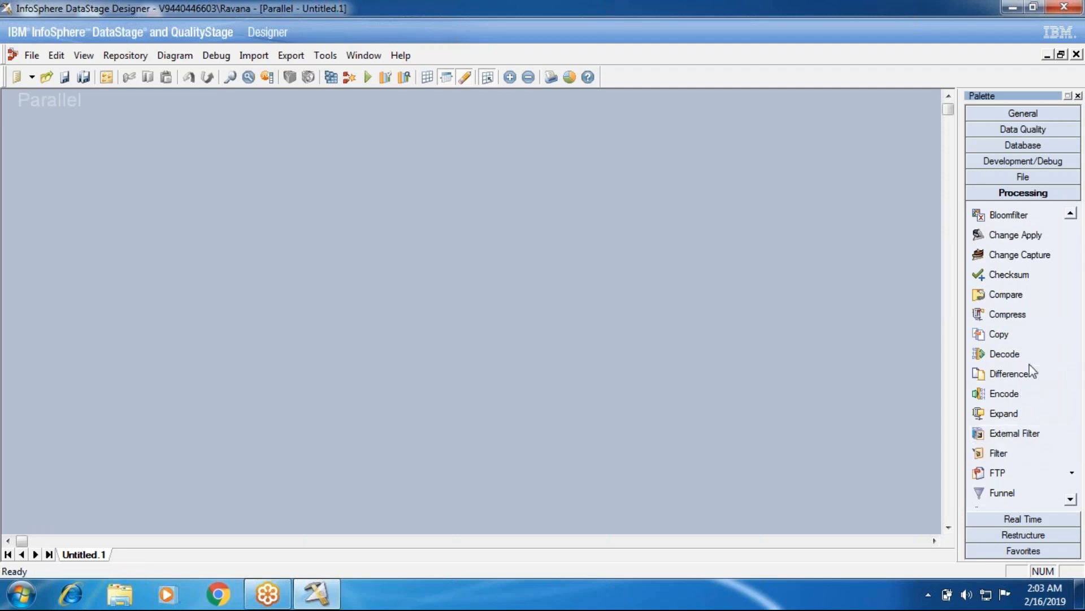
{"action": "left_click", "coordinate": [1019, 254]}
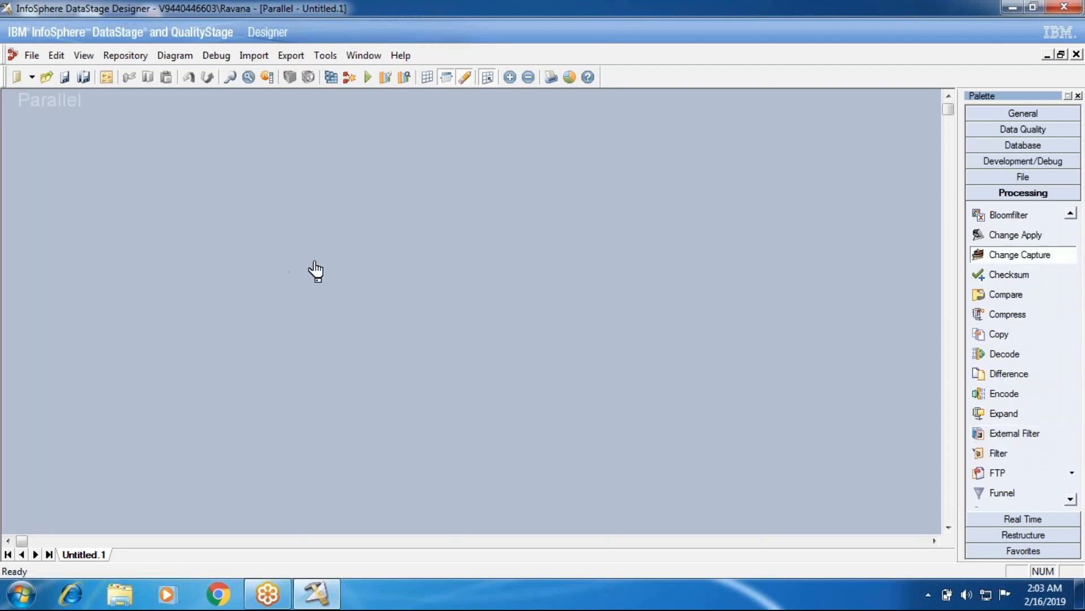
{"action": "left_click", "coordinate": [378, 272]}
Place one Oracle Connector left of the Change Capture stage and another above it, aligning Change Capture directly beneath the upper connector.
{"action": "left_click", "coordinate": [1024, 145]}
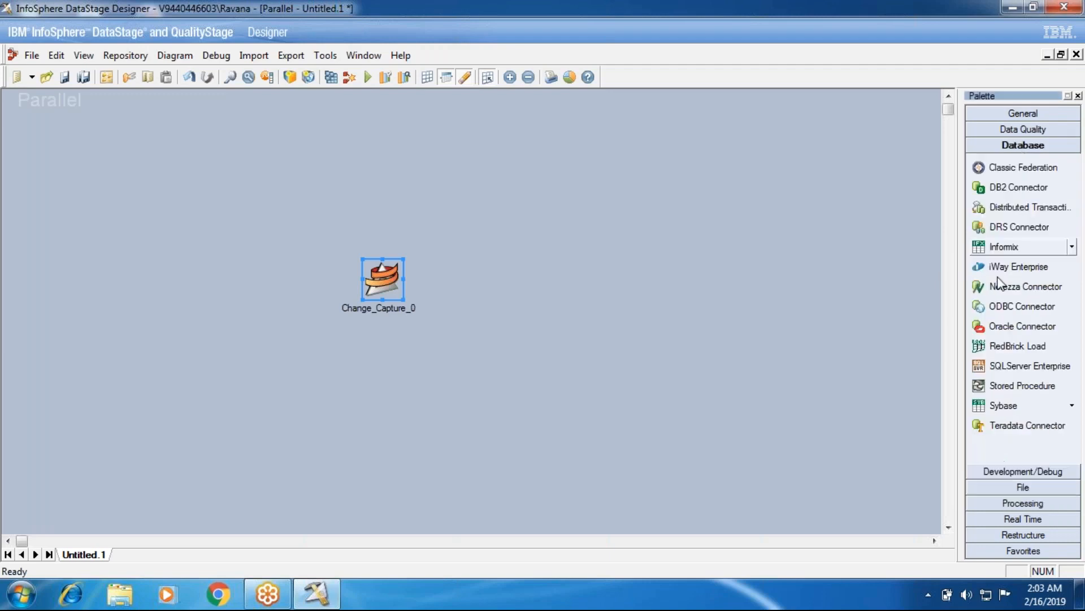
{"action": "left_click", "coordinate": [998, 327]}
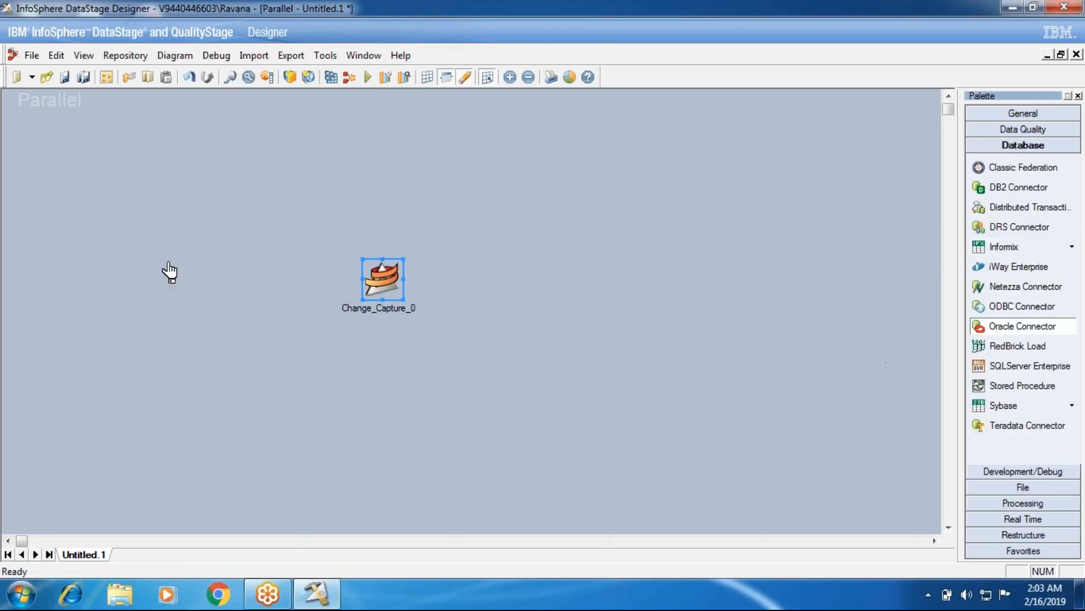
{"action": "left_click", "coordinate": [210, 280]}
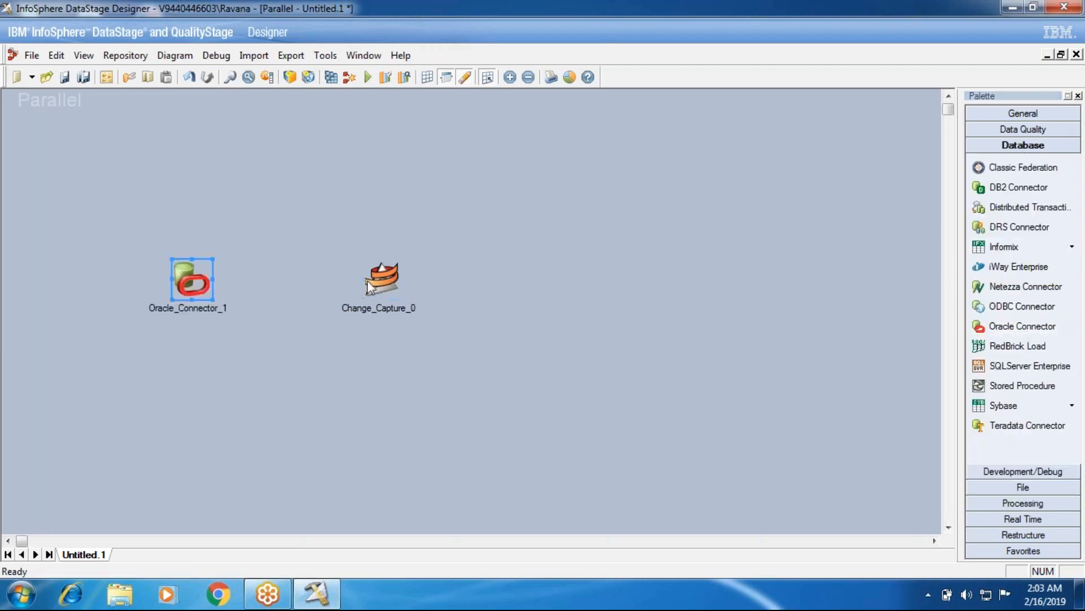
{"action": "left_click", "coordinate": [408, 143]}
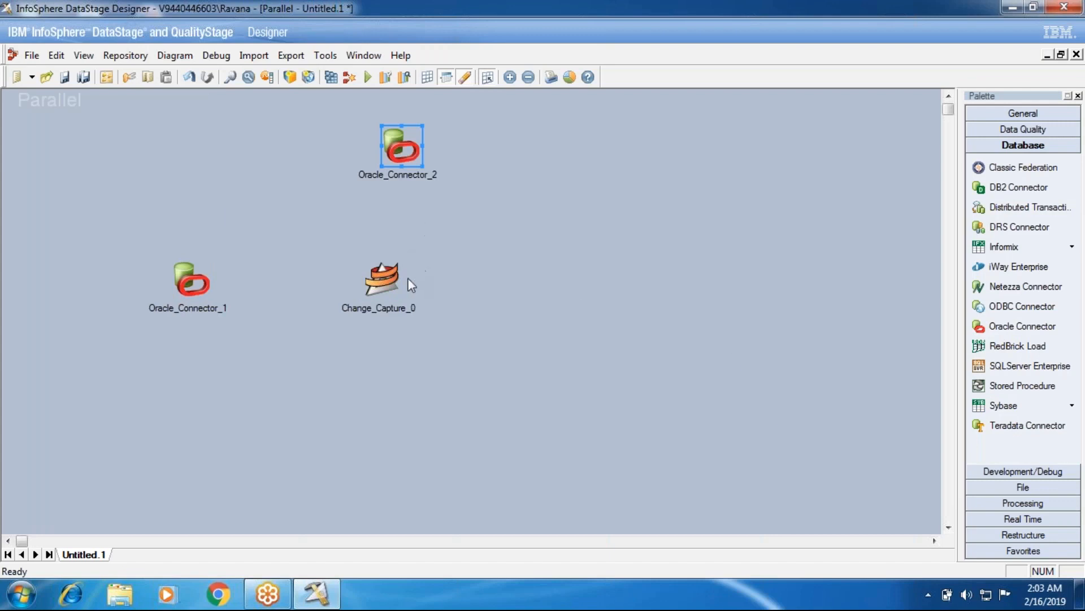
{"action": "left_click_drag", "start_coordinate": [385, 277], "coordinate": [405, 277]}
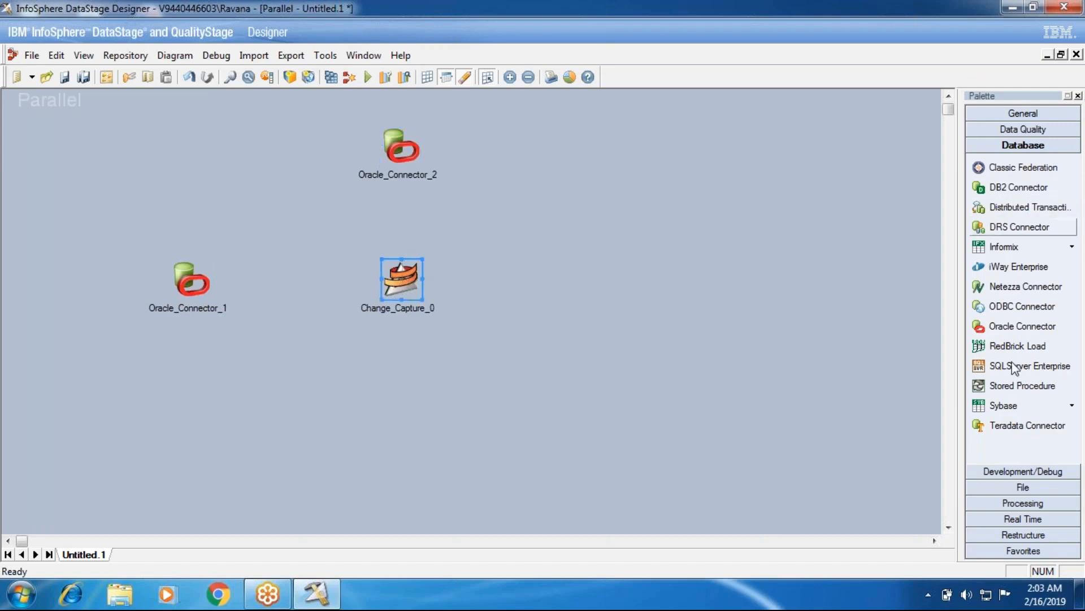
Add a Data Set stage right of Change Capture, linking both Oracle Connectors into Change Capture and Change Capture to the data set.
{"action": "left_click", "coordinate": [999, 489]}
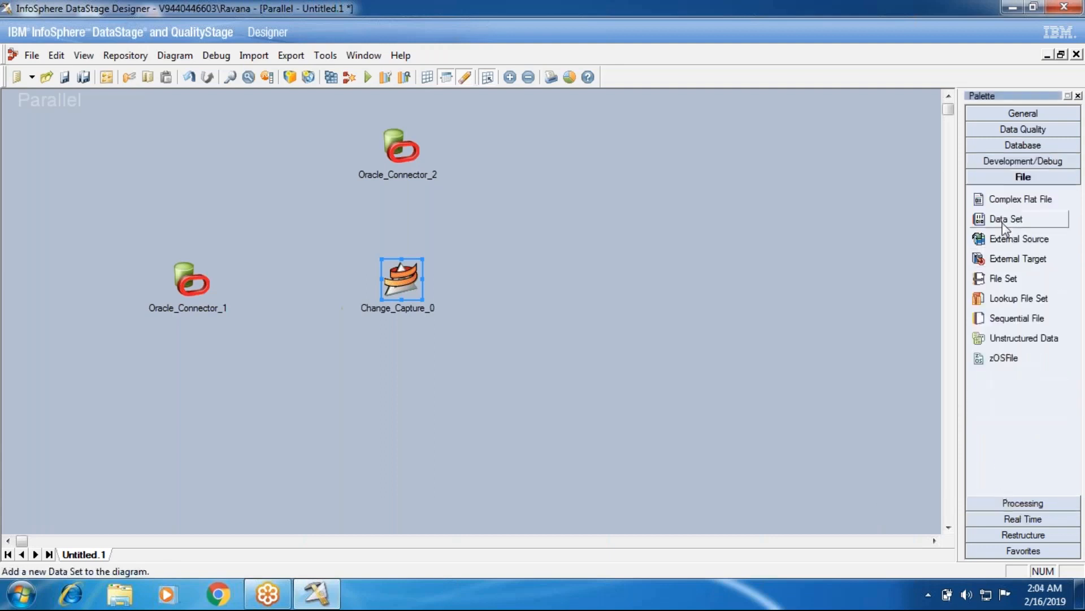
{"action": "left_click", "coordinate": [1003, 221]}
{"action": "left_click", "coordinate": [683, 275]}
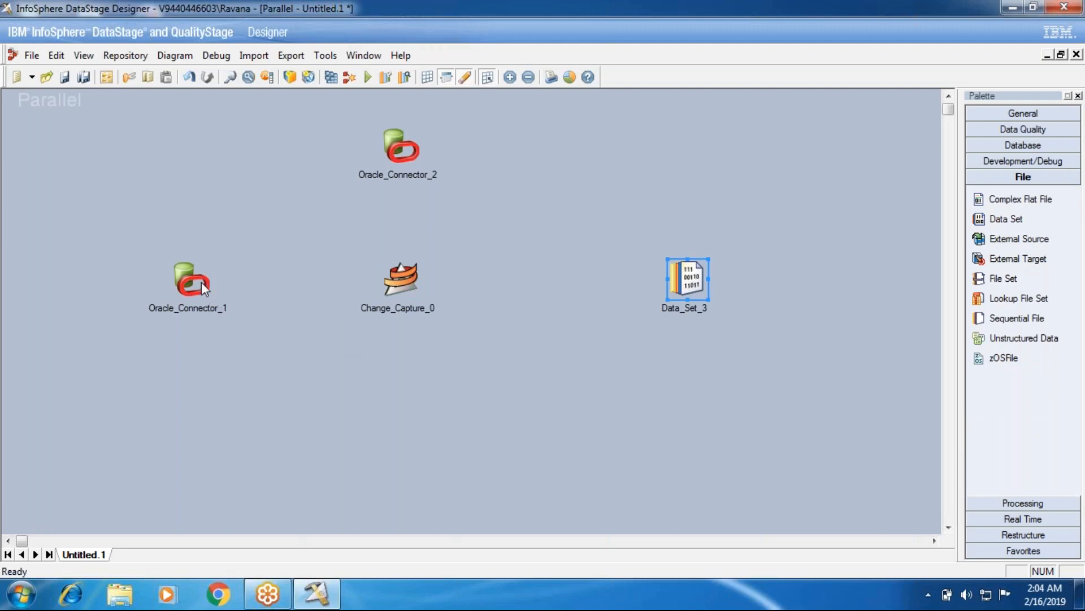
{"action": "left_click_drag", "start_coordinate": [201, 282], "coordinate": [398, 283]}
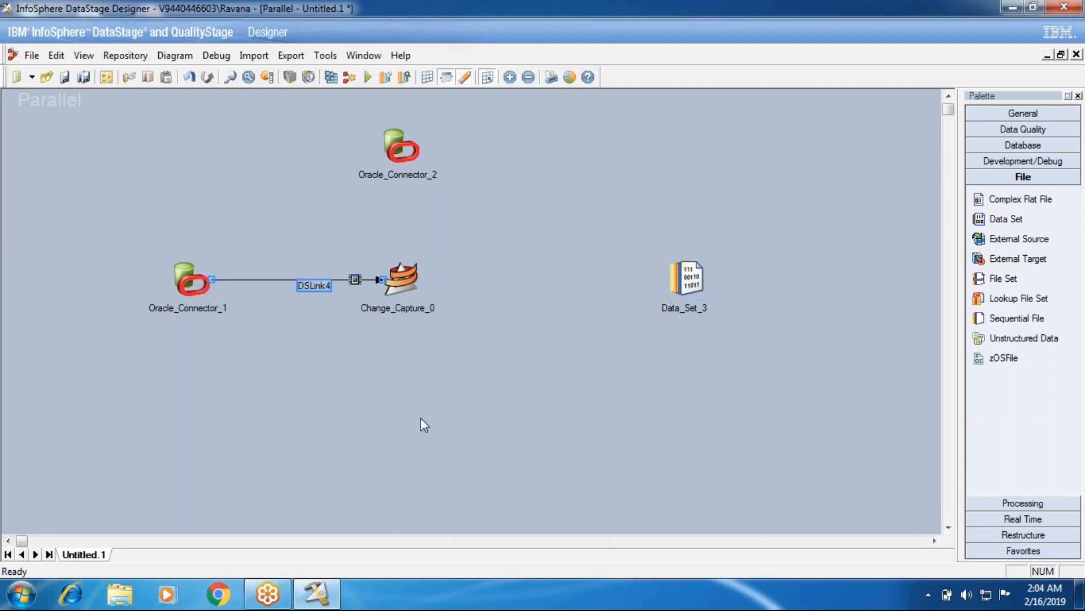
{"action": "mouse_move", "coordinate": [402, 158]}
{"action": "left_mouse_down"}
{"action": "mouse_move", "coordinate": [399, 291]}
{"action": "mouse_move", "coordinate": [401, 281]}
{"action": "mouse_move", "coordinate": [688, 332]}
{"action": "mouse_move", "coordinate": [695, 282]}
{"action": "left_mouse_up"}
{"action": "left_click", "coordinate": [1006, 219]}
{"action": "left_click", "coordinate": [230, 165]}
{"action": "left_click_drag", "start_coordinate": [231, 170], "coordinate": [400, 281]}
{"action": "key", "text": "Return"}
{"action": "key", "text": "BackSpace"}
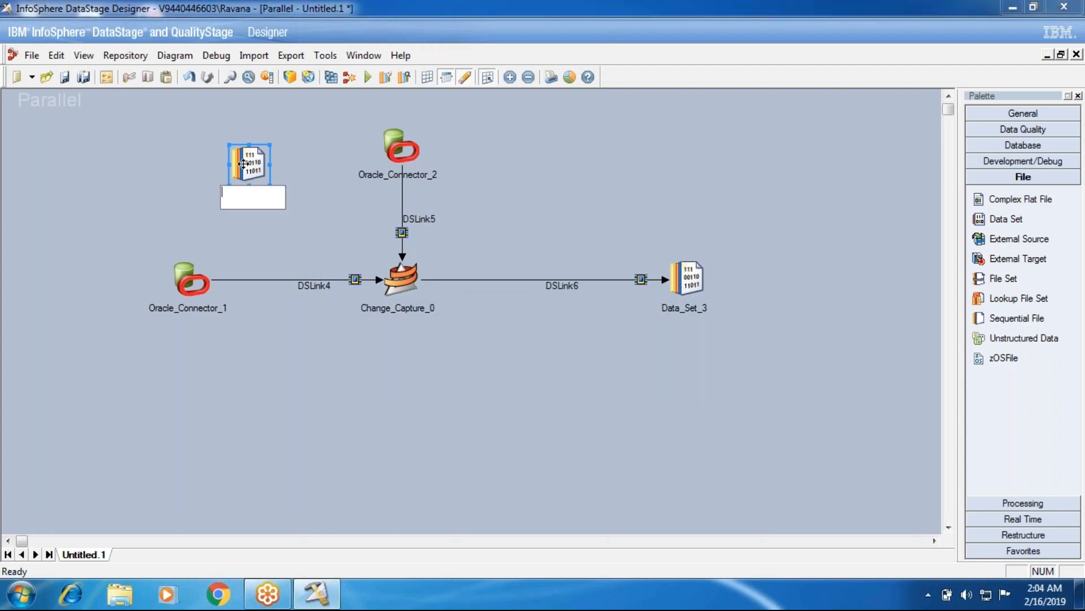
{"action": "left_click", "coordinate": [177, 169]}
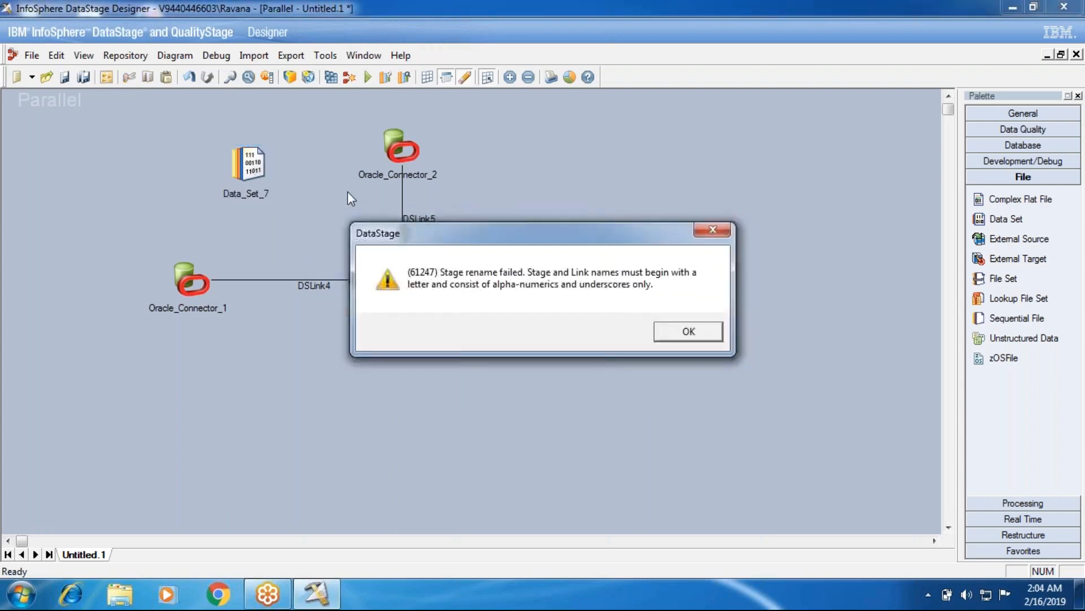
{"action": "left_click", "coordinate": [710, 334]}
{"action": "left_click", "coordinate": [253, 166]}
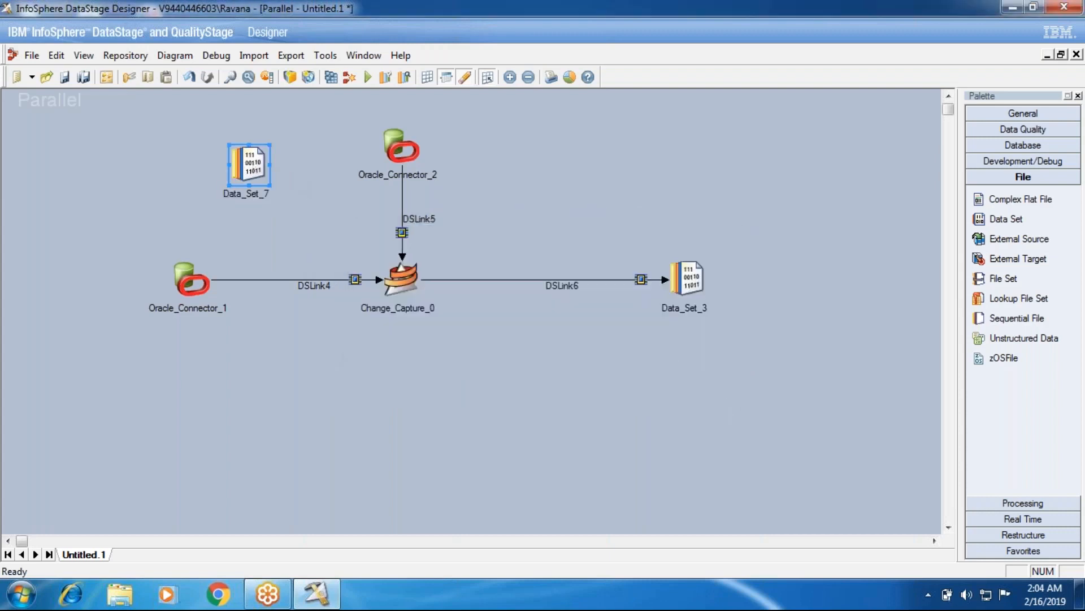
{"action": "key", "text": "Delete"}
{"action": "left_click", "coordinate": [497, 331]}
Examine the Change Capture stage's input partitioning, before/after link ordering and change key properties.
{"action": "double_click", "coordinate": [402, 279]}
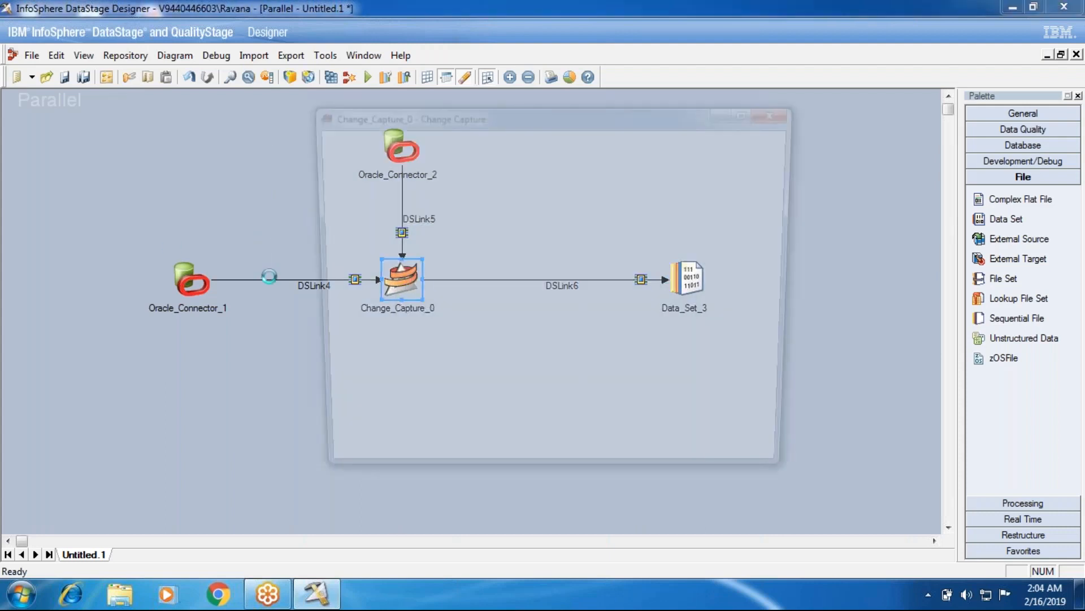
{"action": "left_click", "coordinate": [365, 143]}
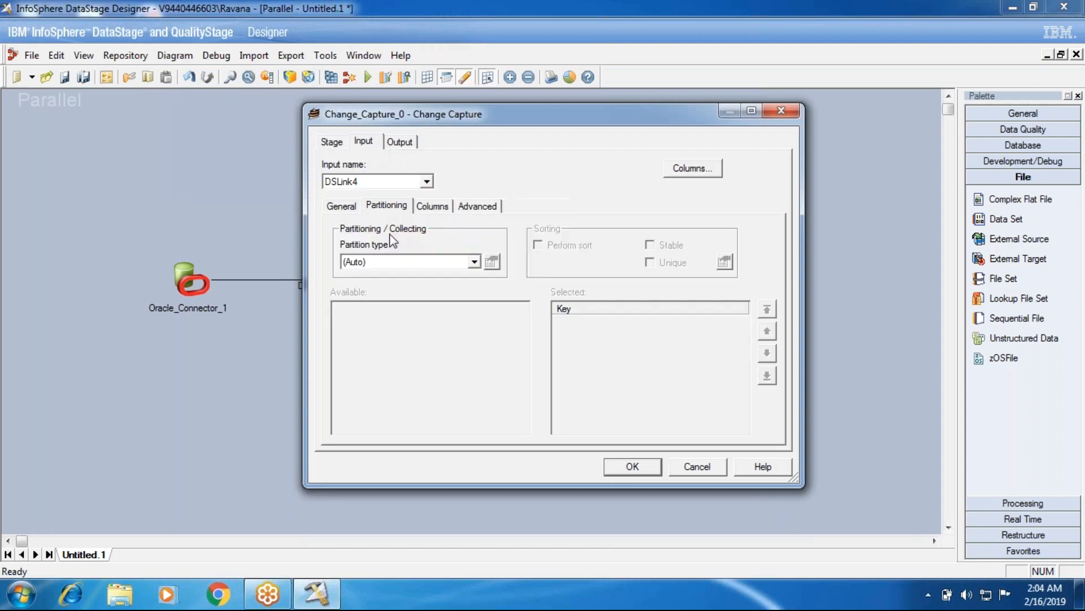
{"action": "left_click", "coordinate": [334, 143]}
{"action": "left_click", "coordinate": [486, 206]}
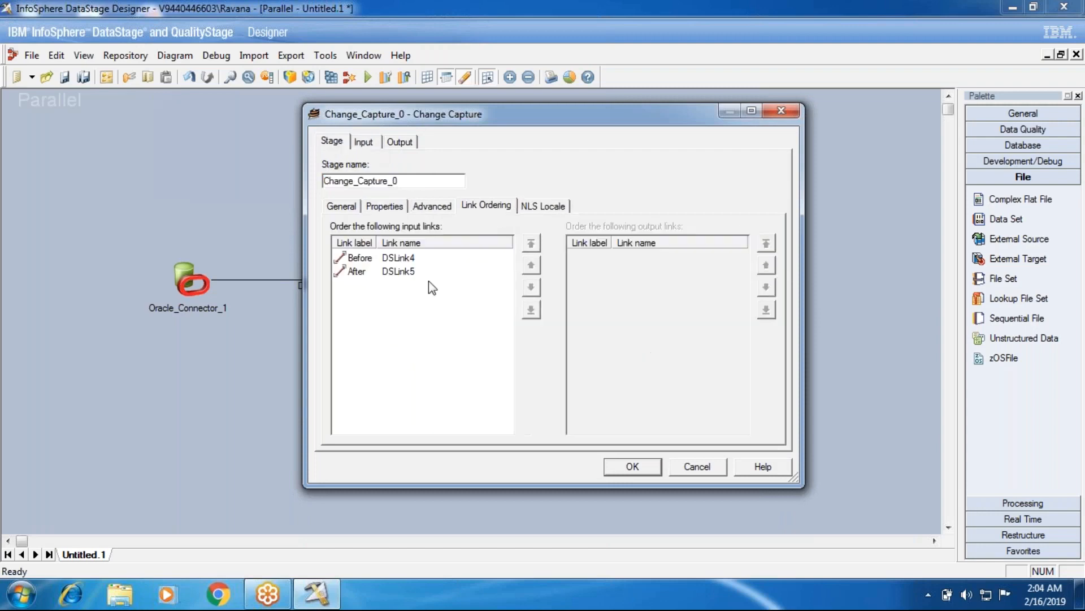
{"action": "left_click", "coordinate": [360, 261]}
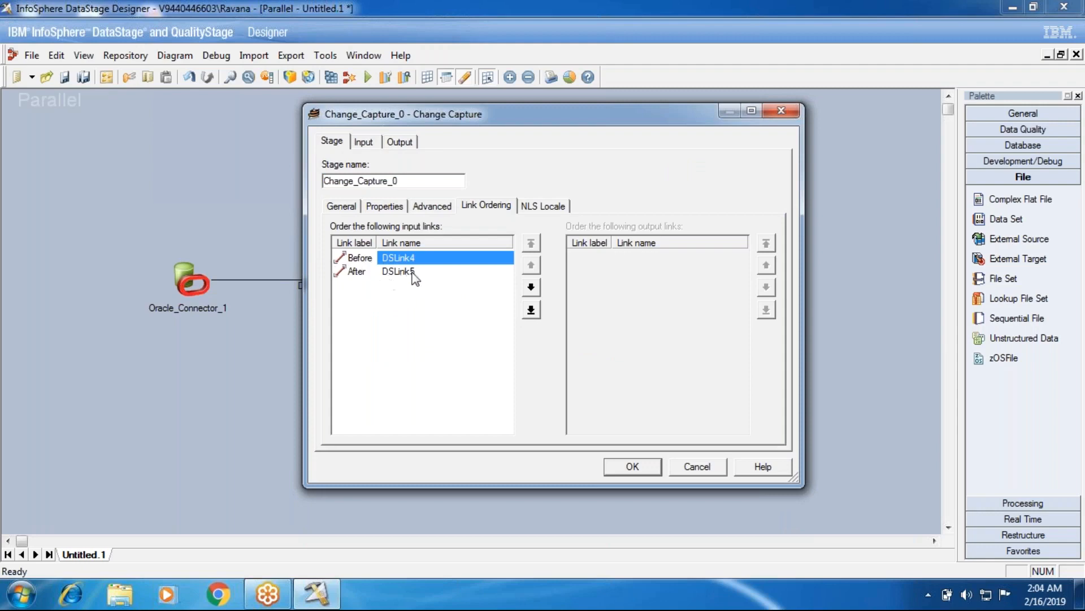
{"action": "left_click", "coordinate": [385, 206]}
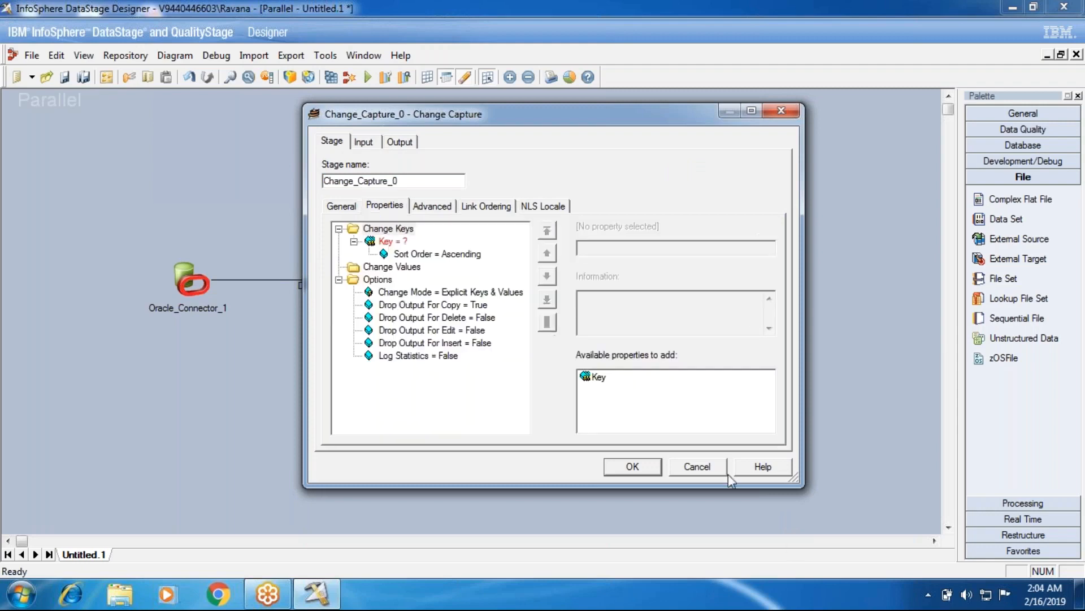
{"action": "left_click", "coordinate": [670, 470]}
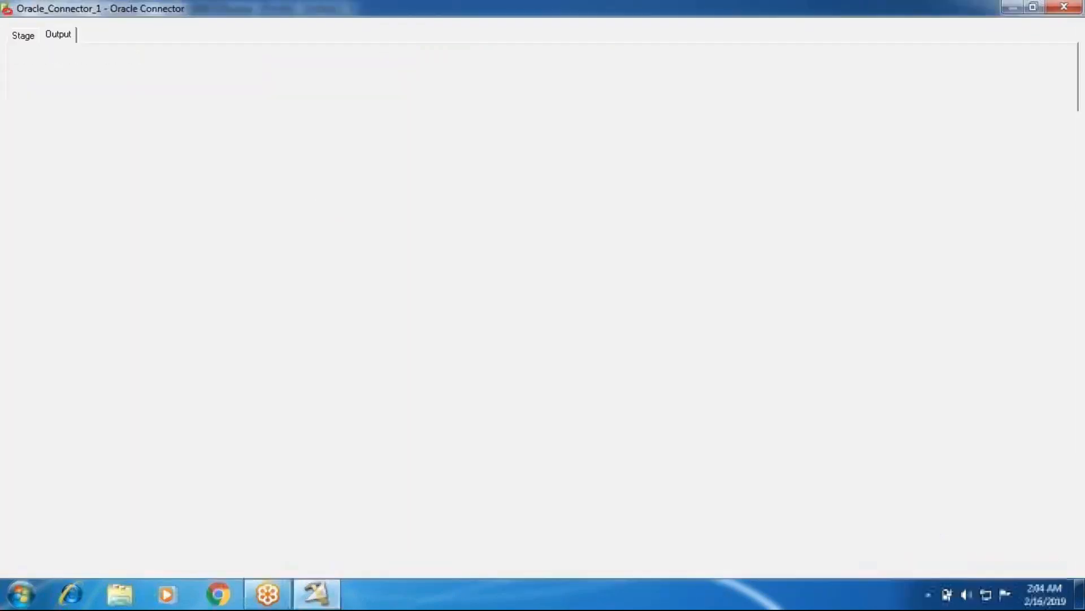
In Oracle_Connector_1, set the connection server to oracle and enter the database username and password.
{"action": "type", "text": "oracle"}
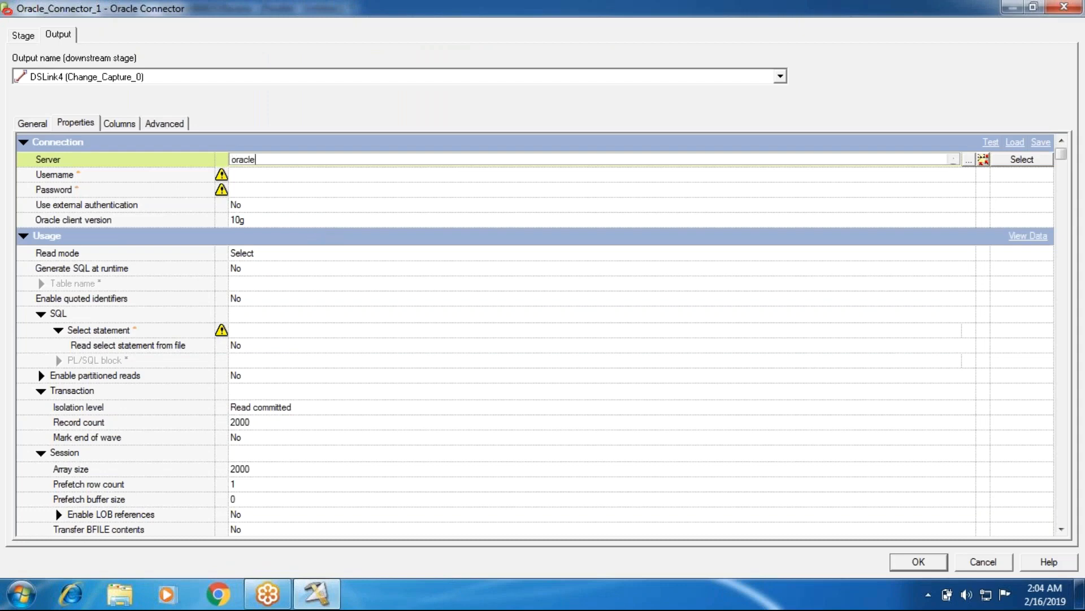
{"action": "key", "text": "Tab"}
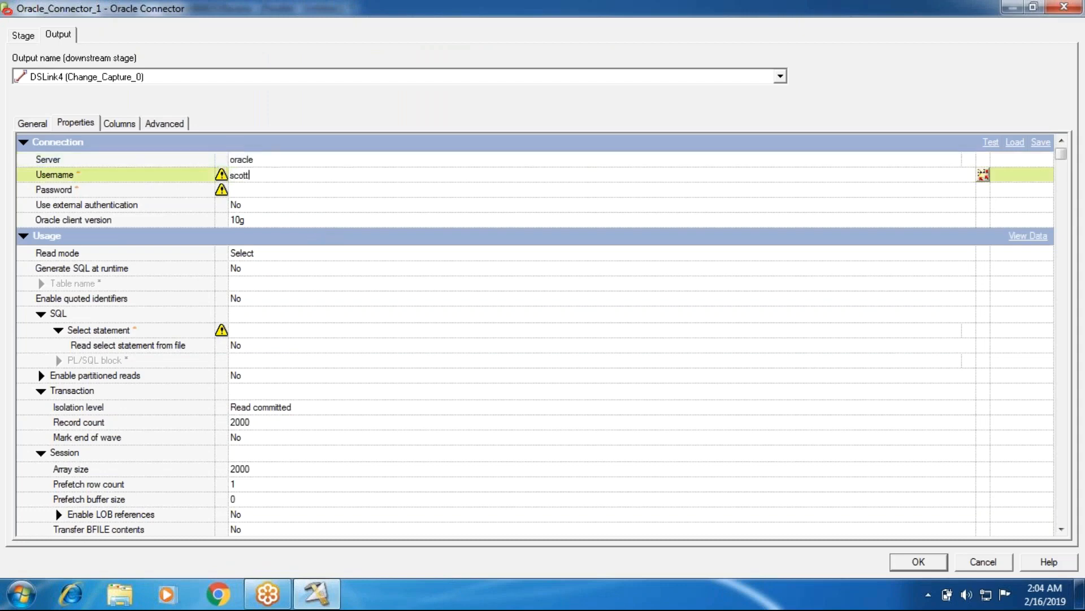
{"action": "left_click", "coordinate": [311, 189]}
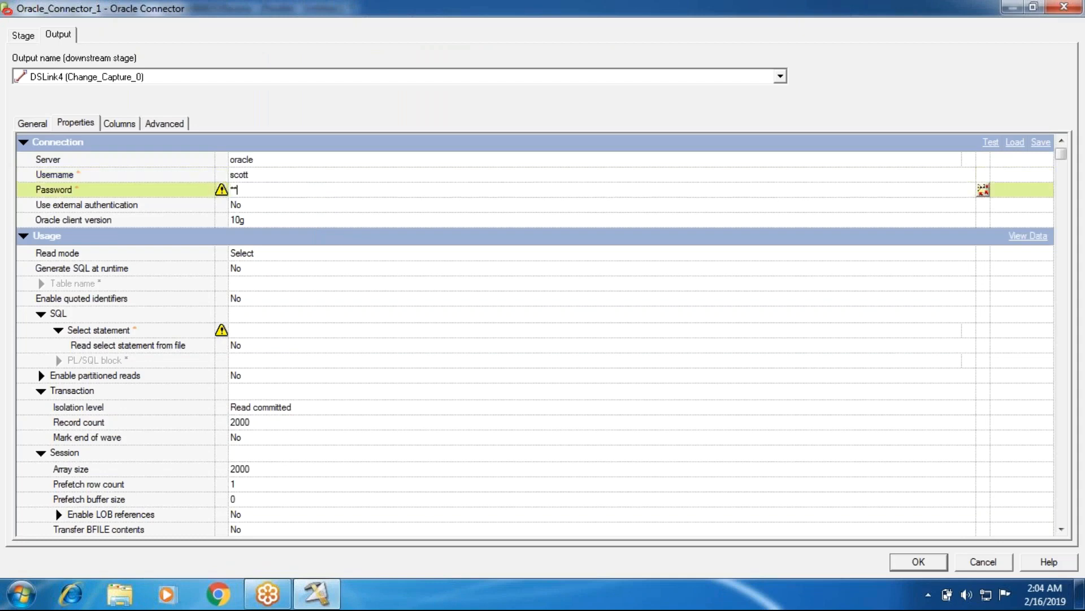
Set Generate SQL at runtime to Yes for the source connector and enter emp as its table name.
{"action": "left_click", "coordinate": [253, 270]}
{"action": "left_click", "coordinate": [252, 273]}
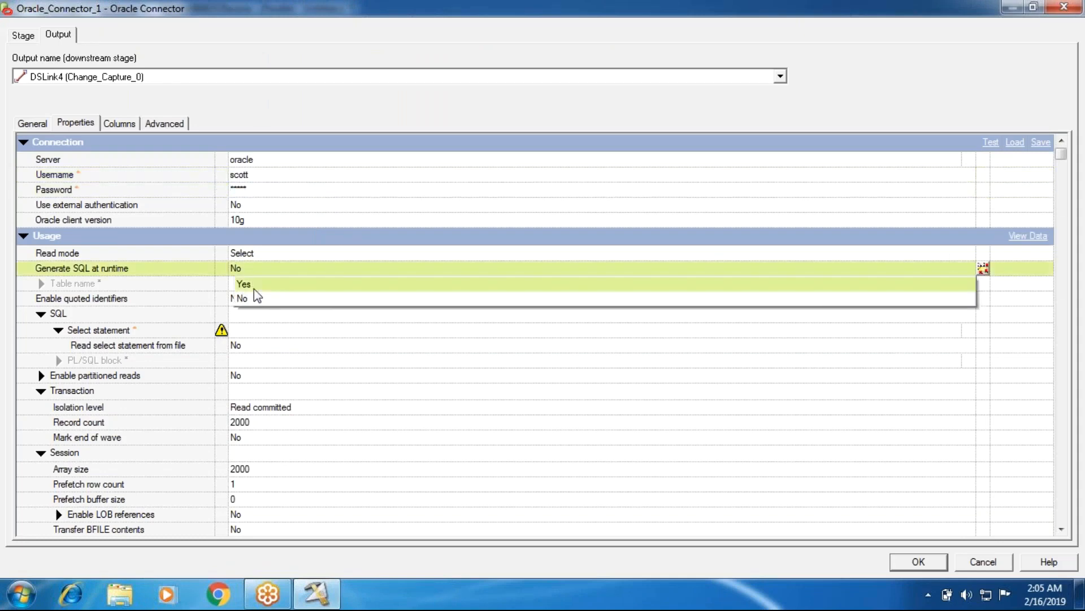
{"action": "left_click", "coordinate": [253, 288]}
{"action": "left_click", "coordinate": [253, 287]}
{"action": "type", "text": "emp"}
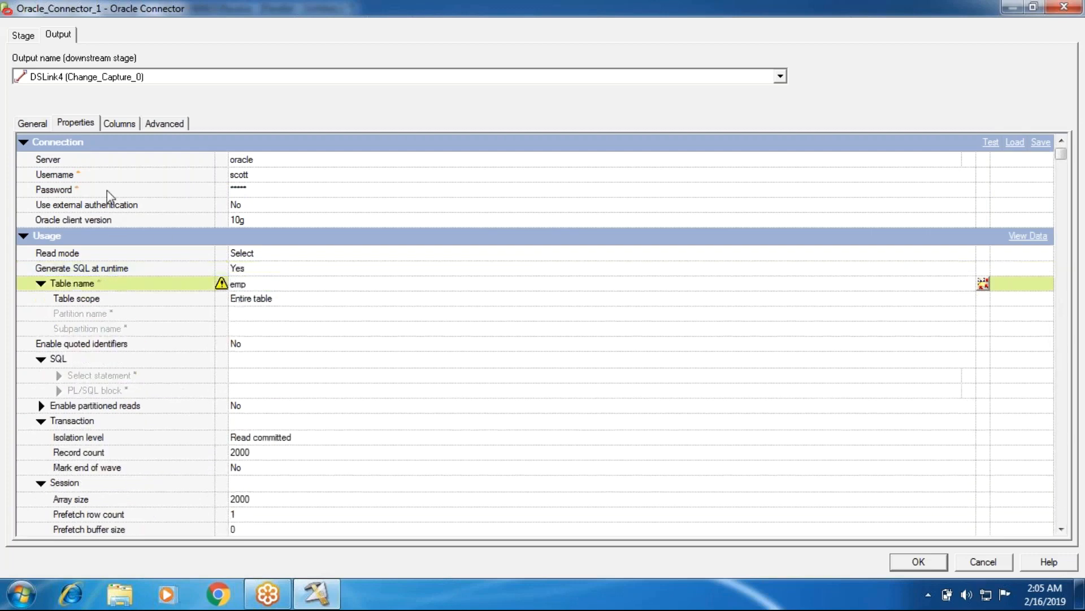
Load all columns of the emp table definition from the Oracle > oracle folder into the connector's output link.
{"action": "left_click", "coordinate": [119, 124]}
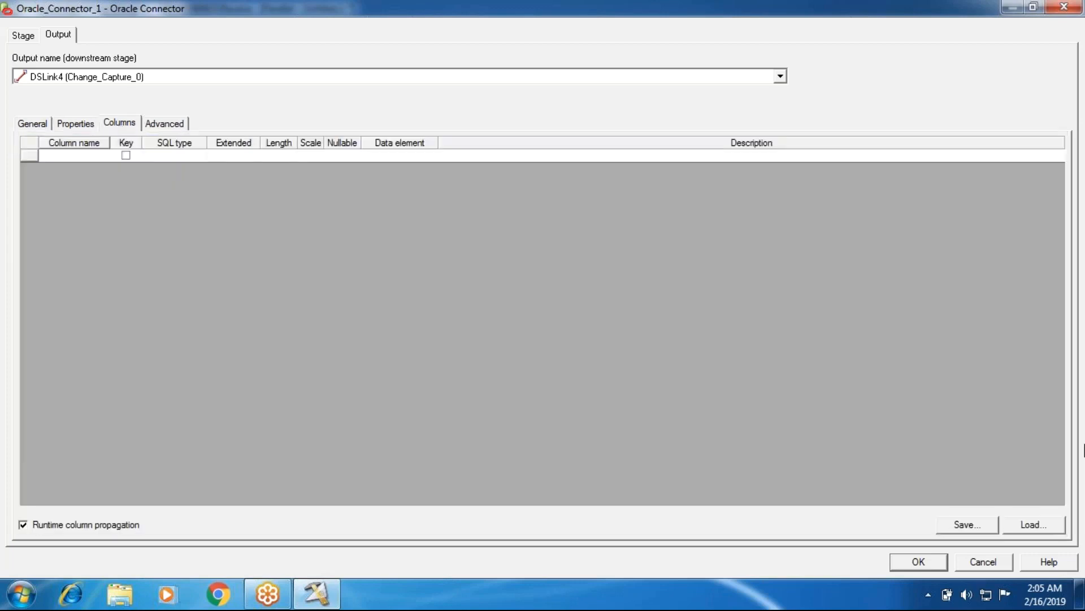
{"action": "left_click", "coordinate": [1026, 525]}
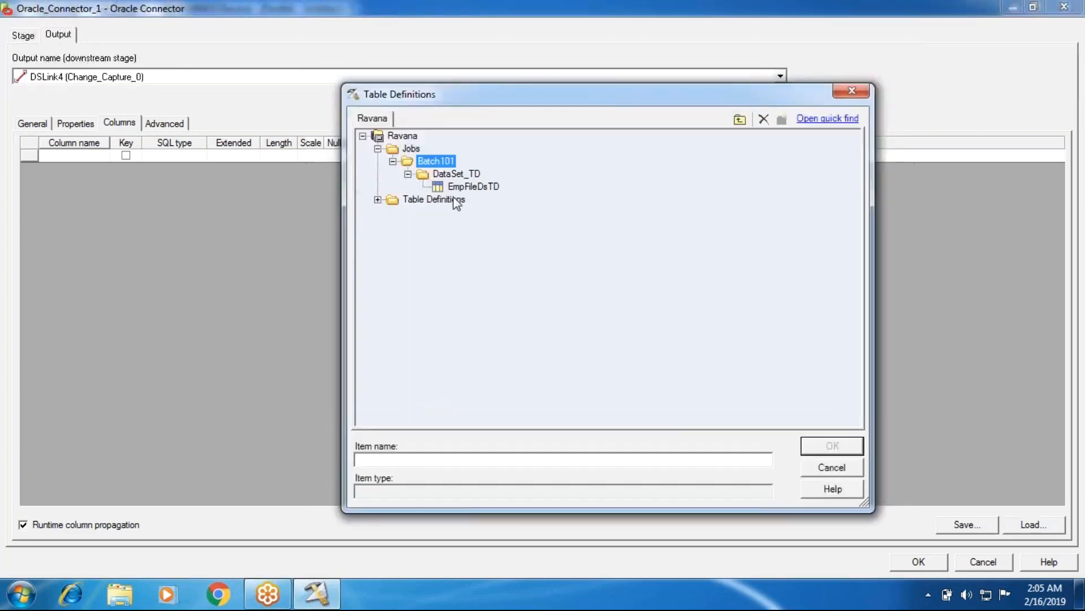
{"action": "left_click", "coordinate": [393, 201]}
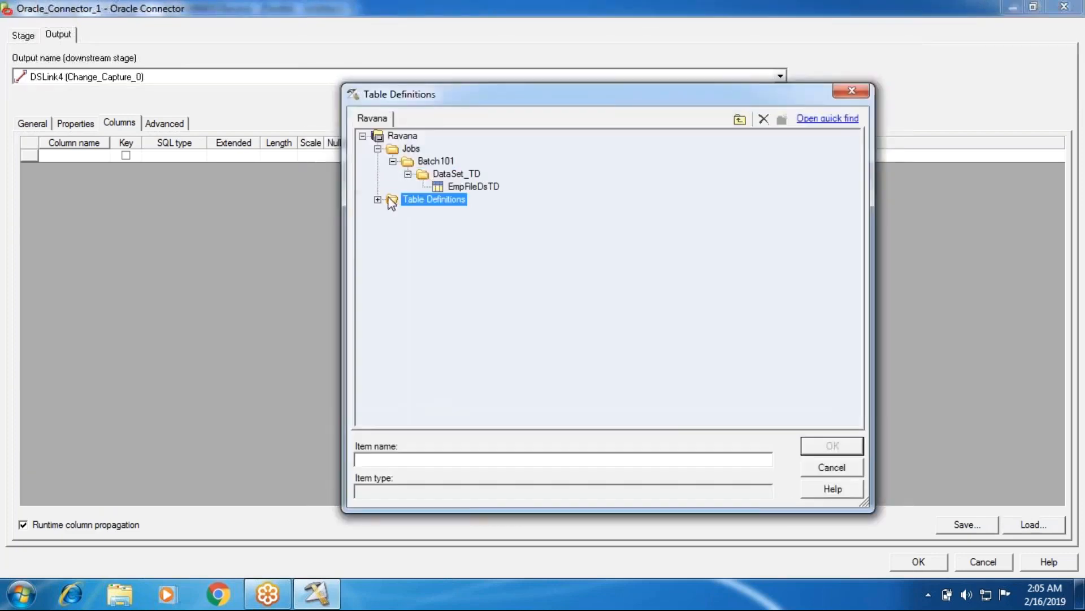
{"action": "left_click", "coordinate": [377, 200]}
{"action": "left_click", "coordinate": [393, 237]}
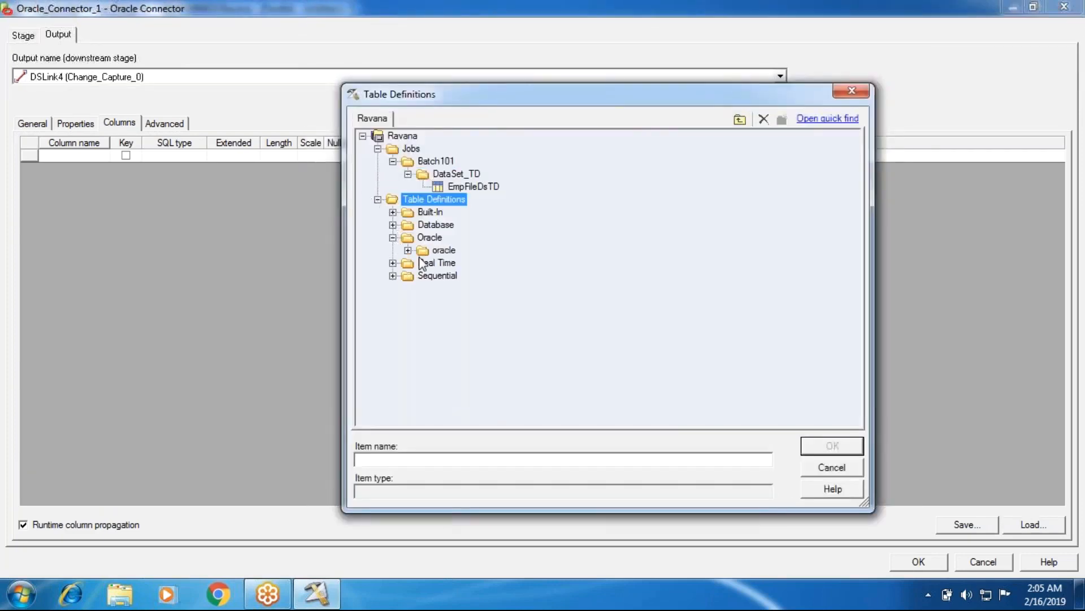
{"action": "left_click", "coordinate": [407, 250]}
{"action": "left_click", "coordinate": [447, 276]}
{"action": "left_click", "coordinate": [821, 441]}
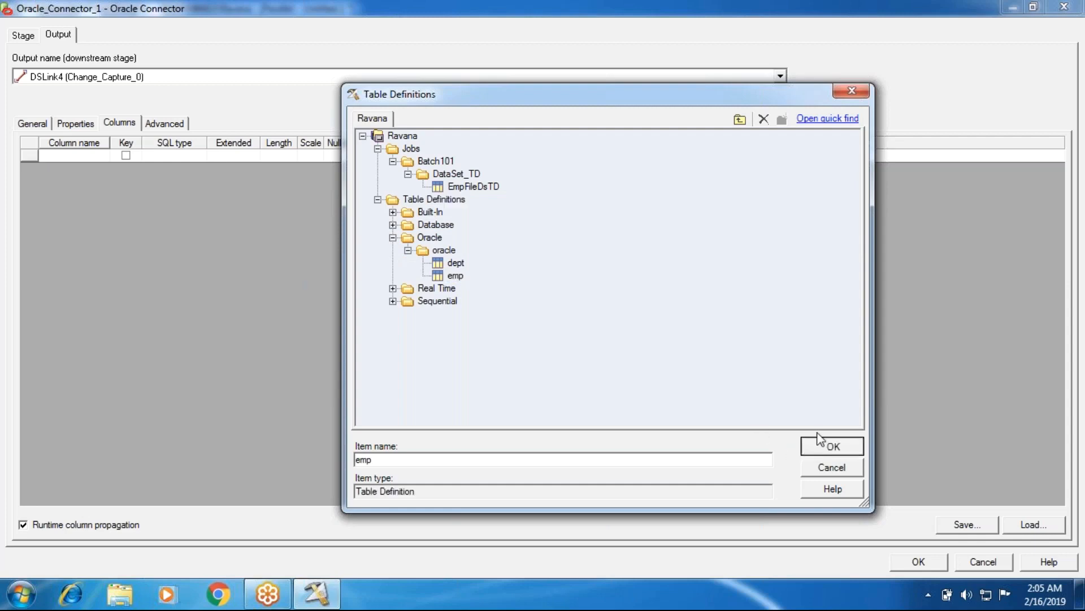
{"action": "left_click", "coordinate": [836, 187]}
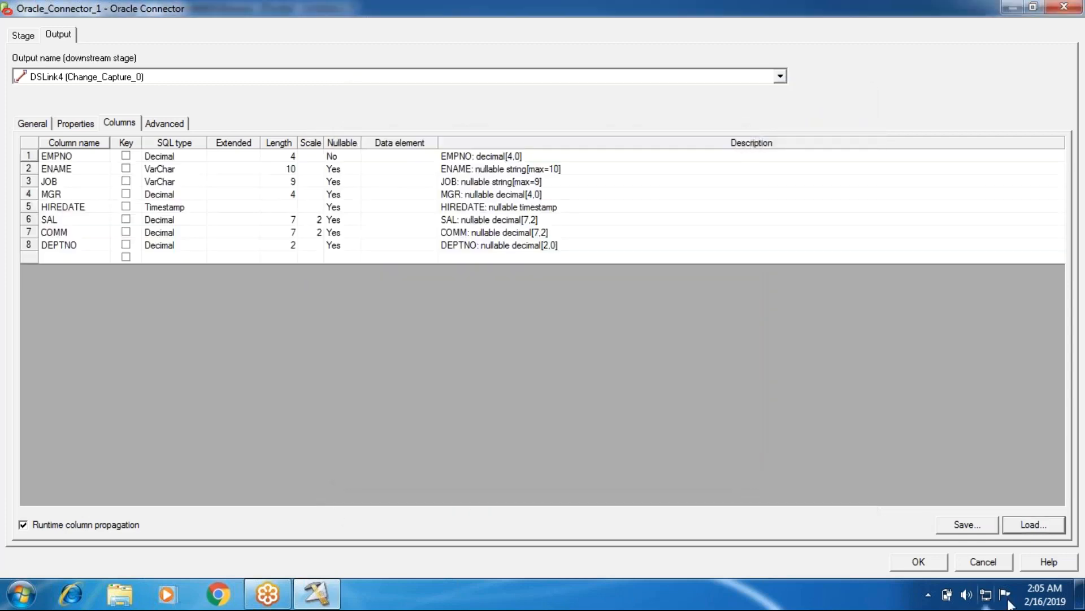
Accept the emp source settings, and in Oracle_Connector_2 set the connection server to oracle and enter the database username and password.
{"action": "left_click", "coordinate": [919, 562]}
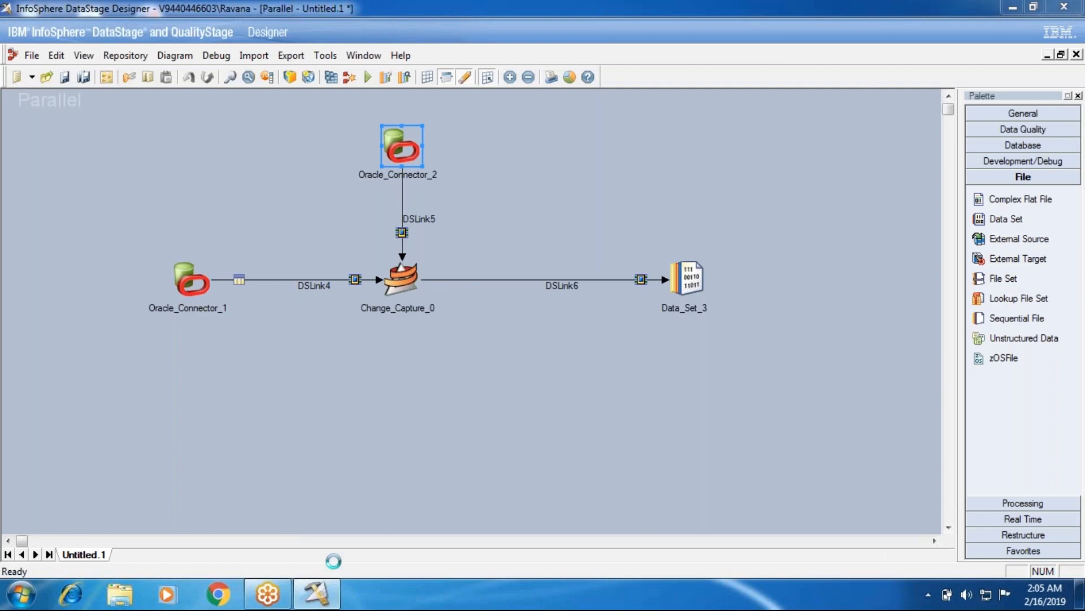
{"action": "double_click", "coordinate": [395, 146]}
{"action": "left_click", "coordinate": [259, 163]}
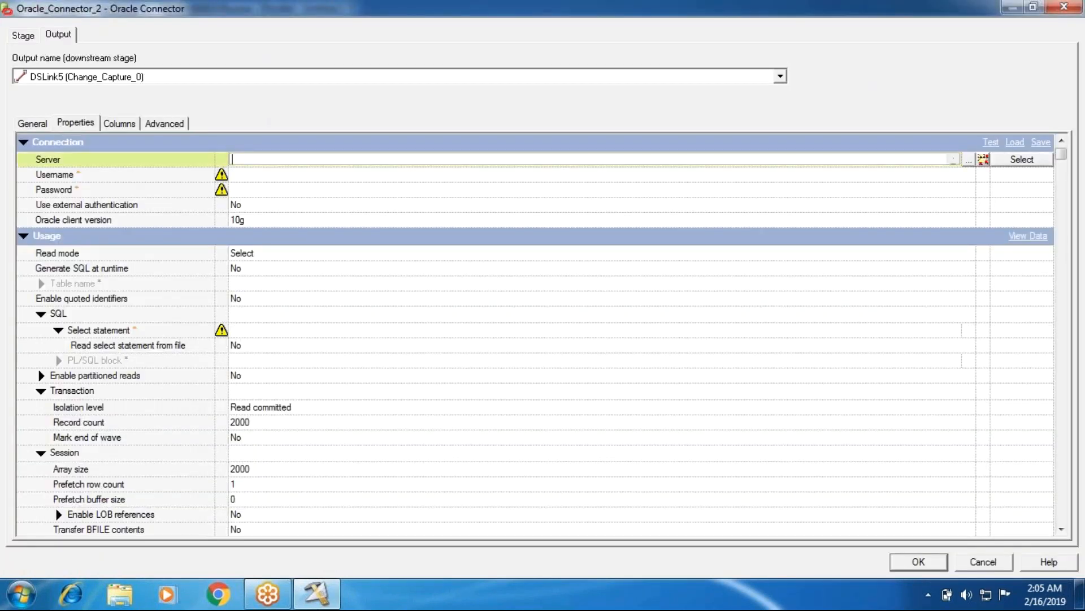
{"action": "key", "text": "Tab"}
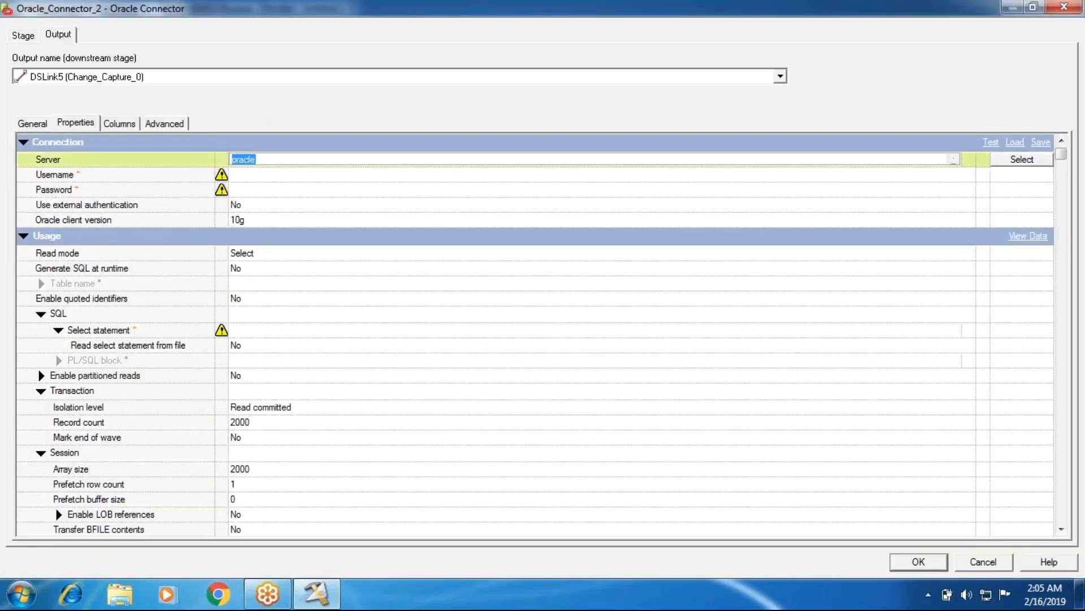
{"action": "type", "text": "scott"}
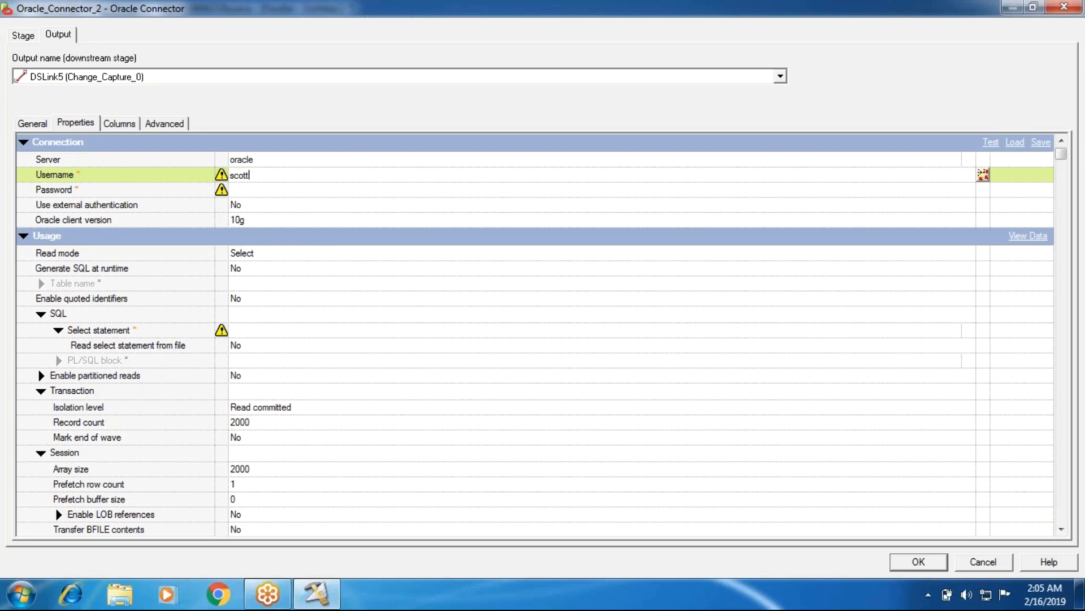
{"action": "key", "text": "Tab"}
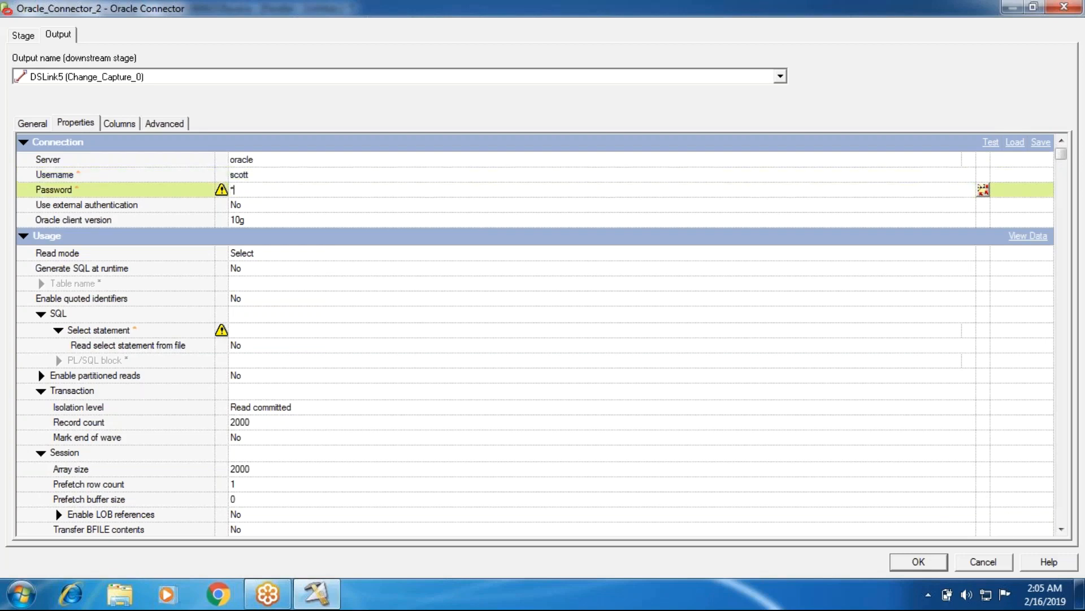
Set Generate SQL at runtime to Yes for Oracle_Connector_2 and enter dept as its table name.
{"action": "left_click", "coordinate": [245, 270]}
{"action": "left_click", "coordinate": [251, 286]}
{"action": "left_click", "coordinate": [250, 266]}
{"action": "left_click", "coordinate": [250, 265]}
{"action": "left_click", "coordinate": [243, 283]}
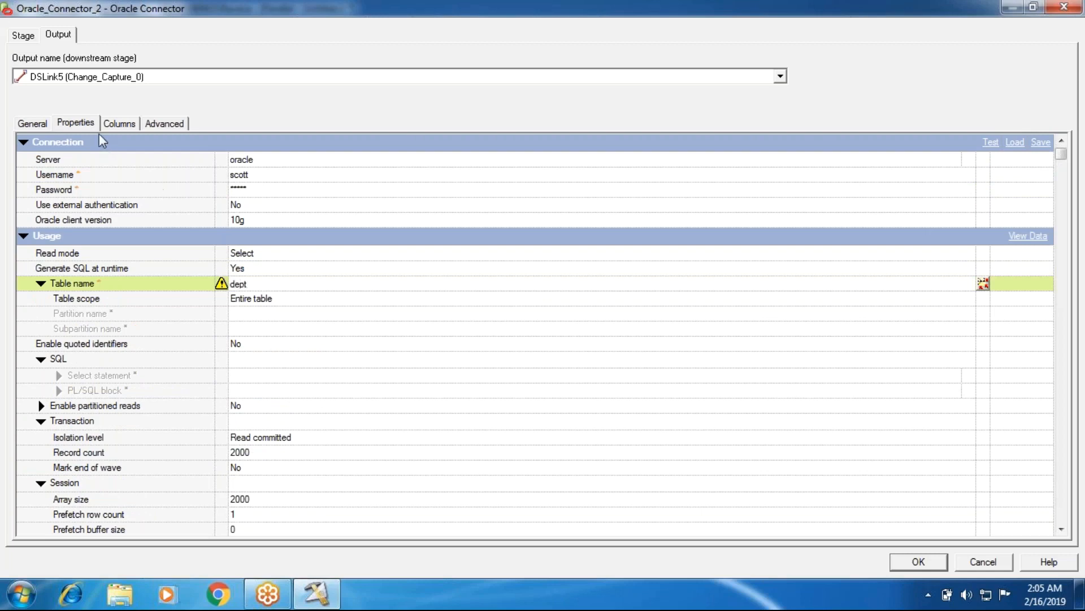
Load all columns of the dept table definition from the Oracle > oracle folder into Oracle_Connector_2's output link and accept the settings.
{"action": "left_click", "coordinate": [118, 124]}
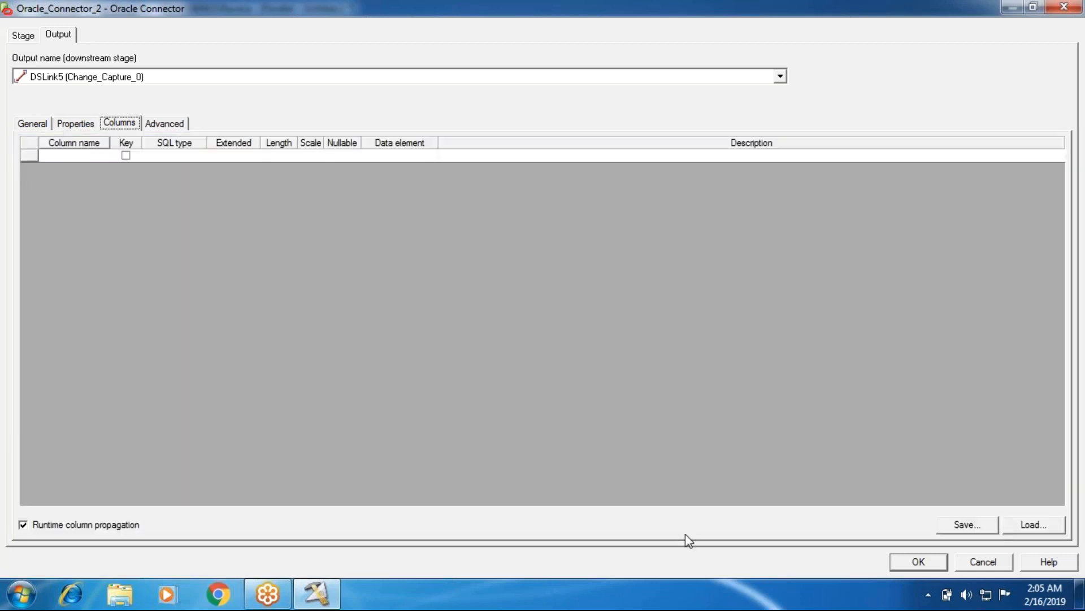
{"action": "left_click", "coordinate": [1016, 526]}
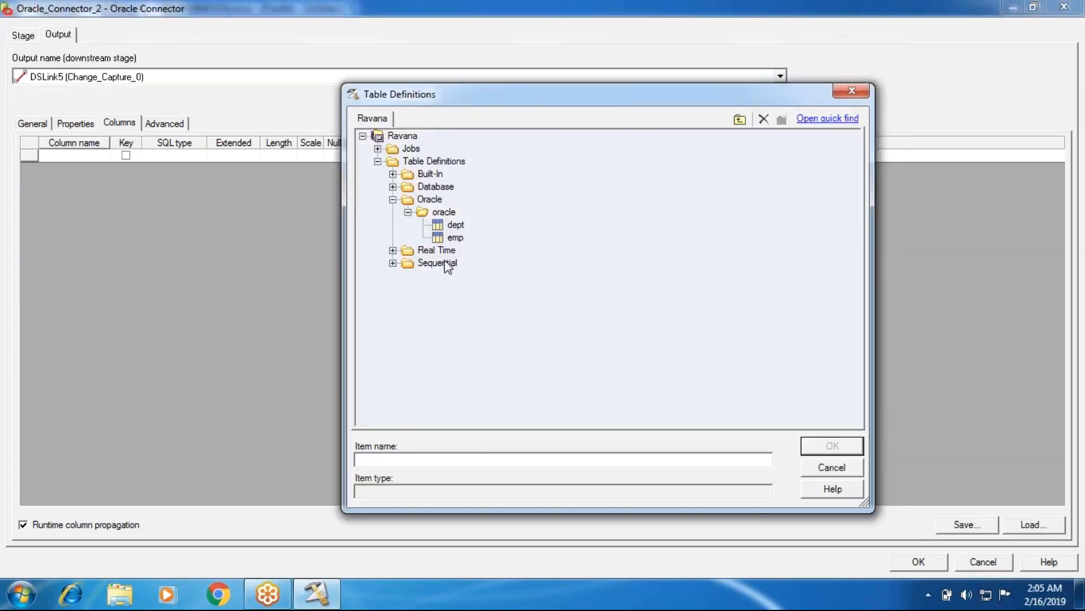
{"action": "left_click", "coordinate": [456, 225]}
{"action": "left_click", "coordinate": [834, 446]}
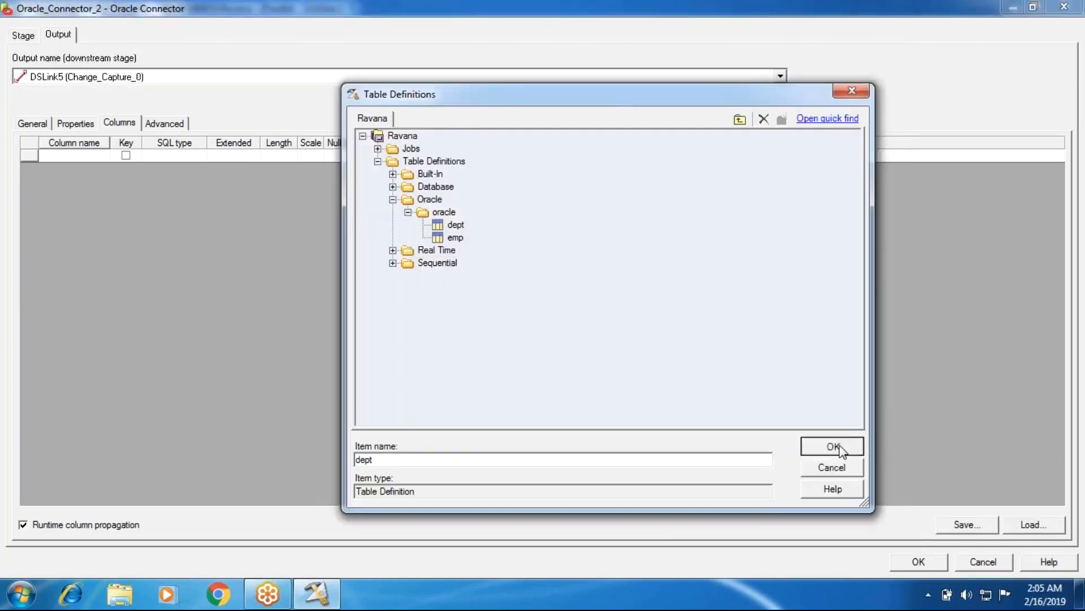
{"action": "left_click", "coordinate": [717, 187]}
{"action": "left_click", "coordinate": [906, 566]}
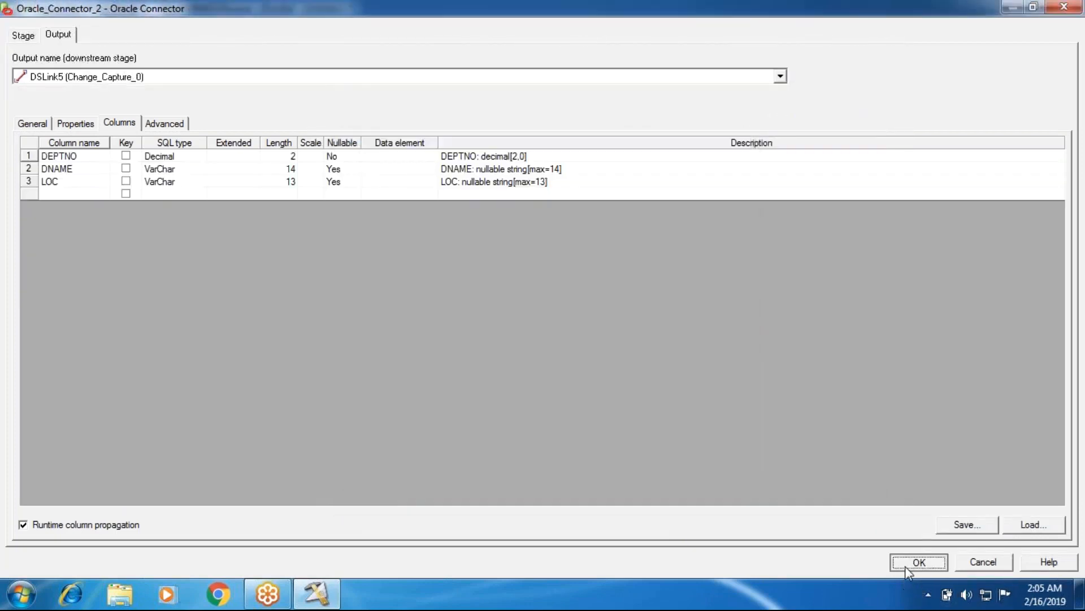
{"action": "left_click", "coordinate": [904, 562]}
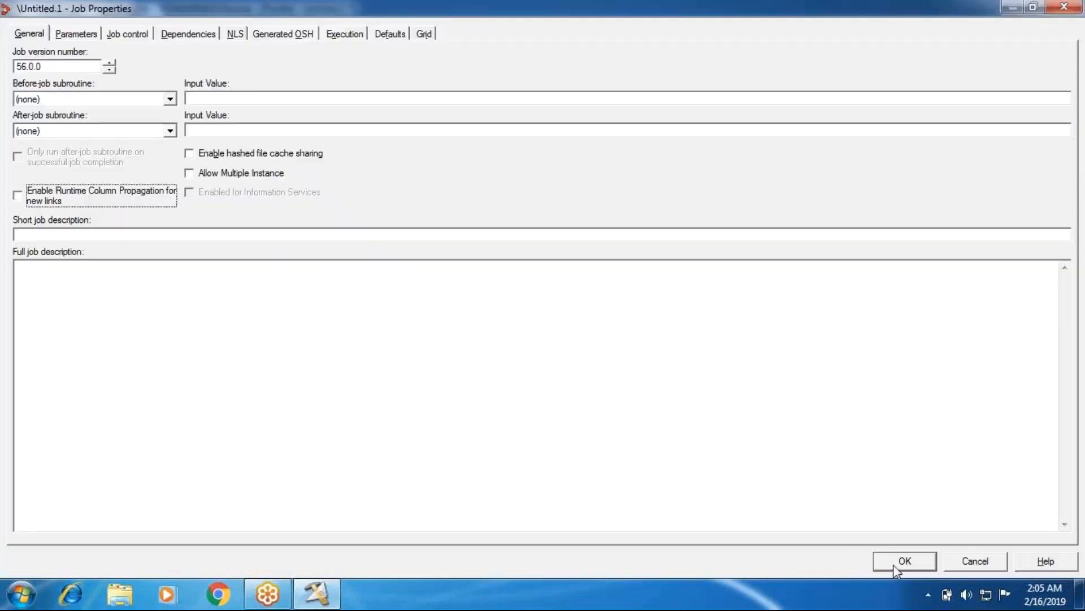
Disable Runtime Column Propagation in the job properties for new links and for all existing links.
{"action": "left_click", "coordinate": [894, 565]}
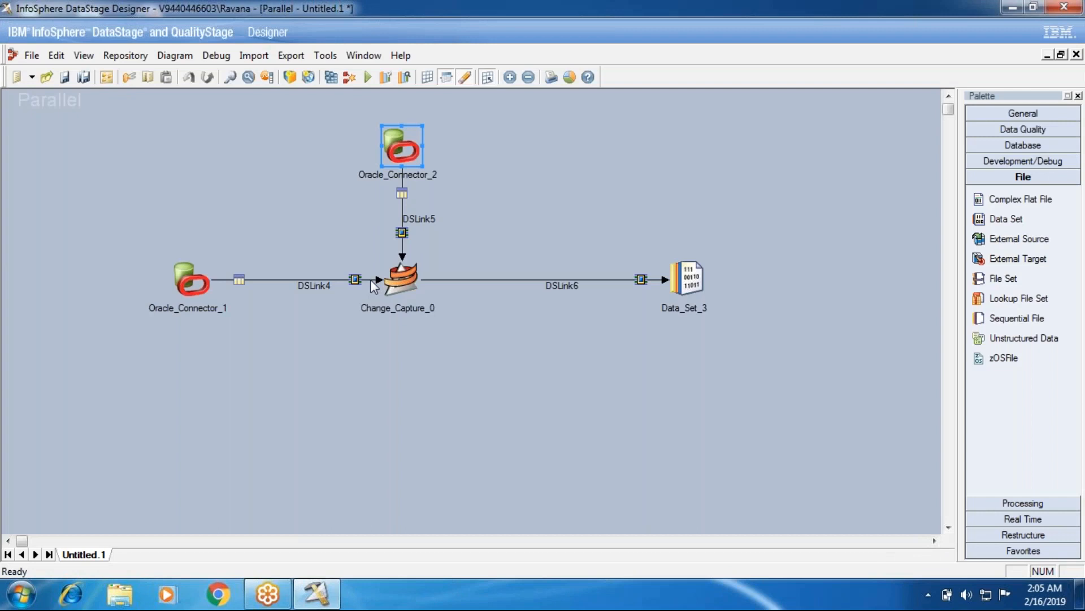
Set the change key of the Change_Capture_0 stage to DEPTNO.
{"action": "double_click", "coordinate": [370, 279]}
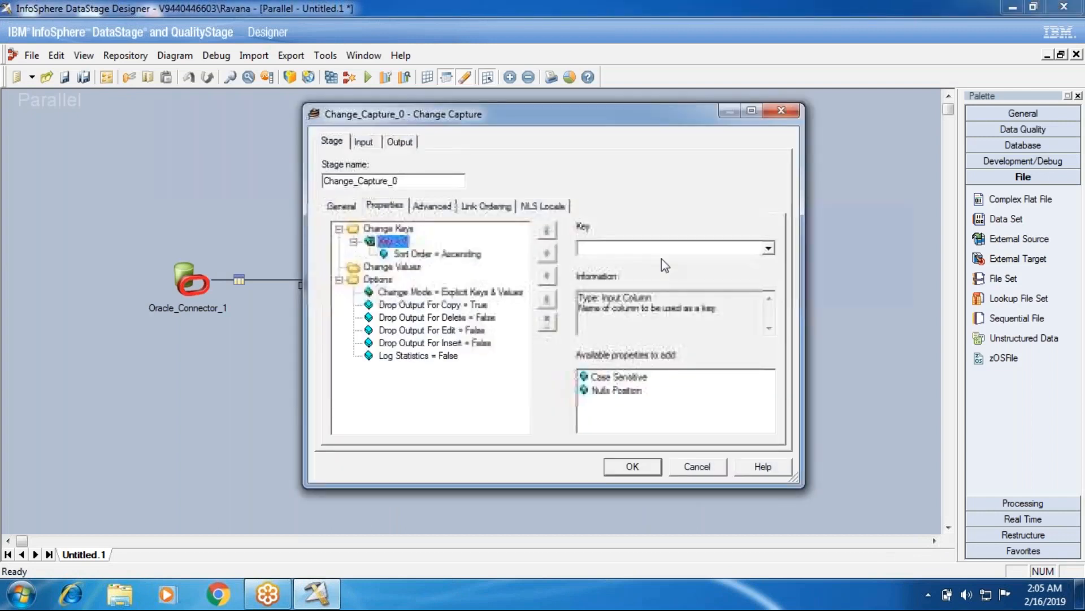
{"action": "left_click", "coordinate": [662, 252]}
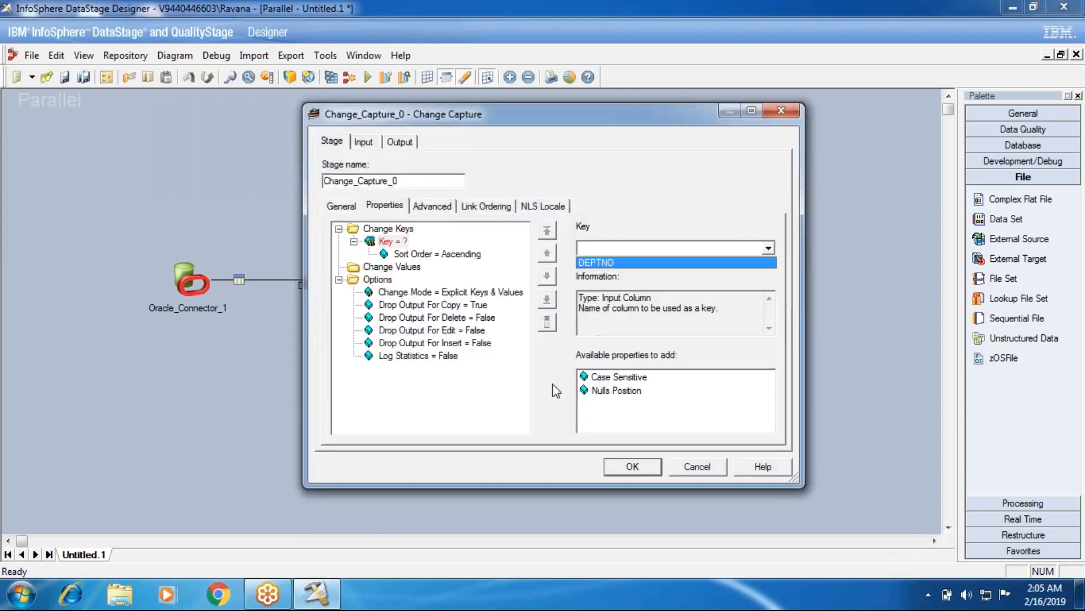
{"action": "left_click", "coordinate": [630, 271]}
{"action": "left_click", "coordinate": [759, 254]}
{"action": "left_click", "coordinate": [602, 264]}
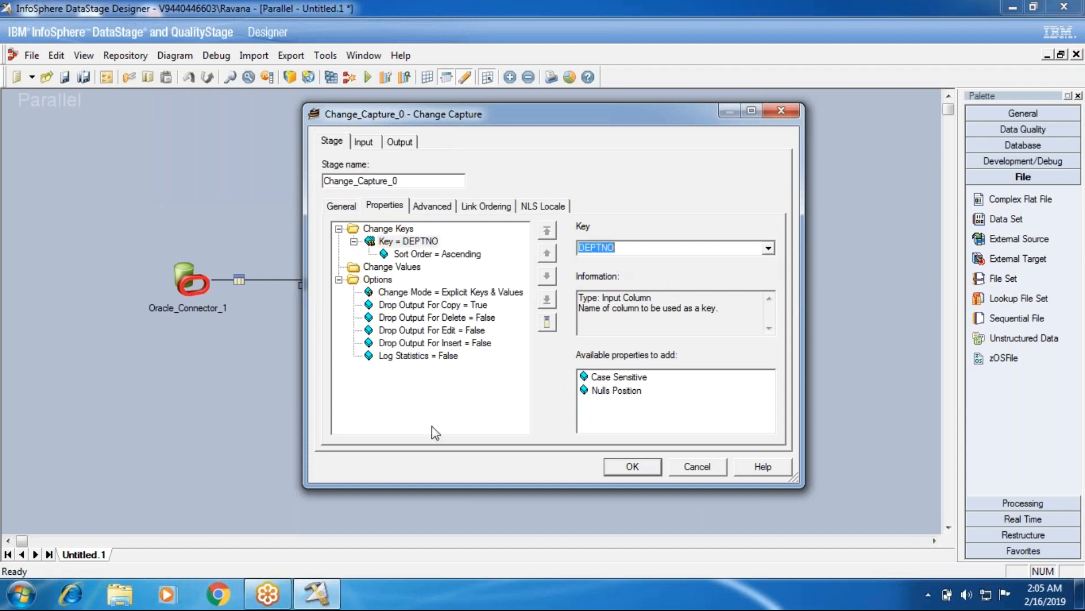
{"action": "left_click", "coordinate": [384, 292]}
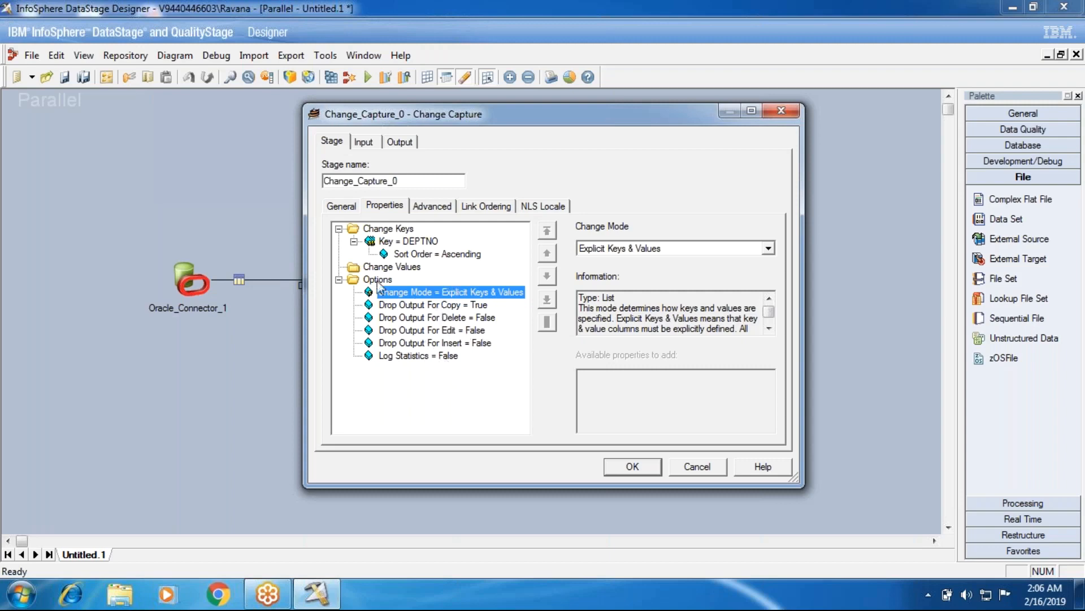
{"action": "left_click", "coordinate": [433, 205]}
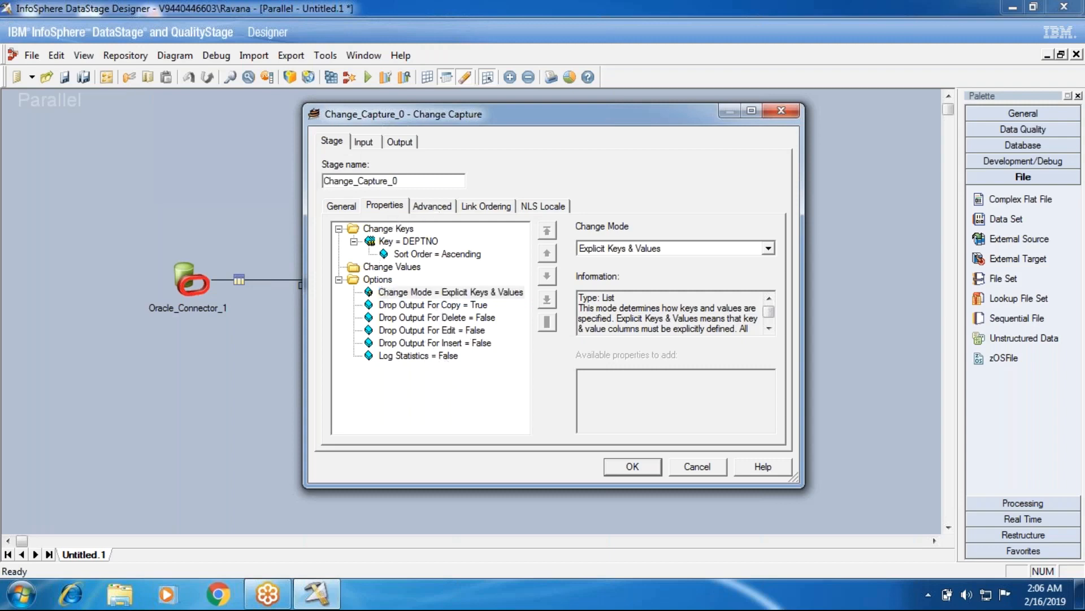
Map the DEPTNO, DNAME, LOC and change_code columns to the Change Capture stage's DSLink6 output and accept the stage settings.
{"action": "left_click", "coordinate": [361, 142]}
{"action": "left_click", "coordinate": [399, 142]}
{"action": "left_click_drag", "start_coordinate": [462, 255], "coordinate": [671, 267]}
{"action": "left_click_drag", "start_coordinate": [429, 256], "coordinate": [626, 286]}
{"action": "left_click", "coordinate": [423, 206]}
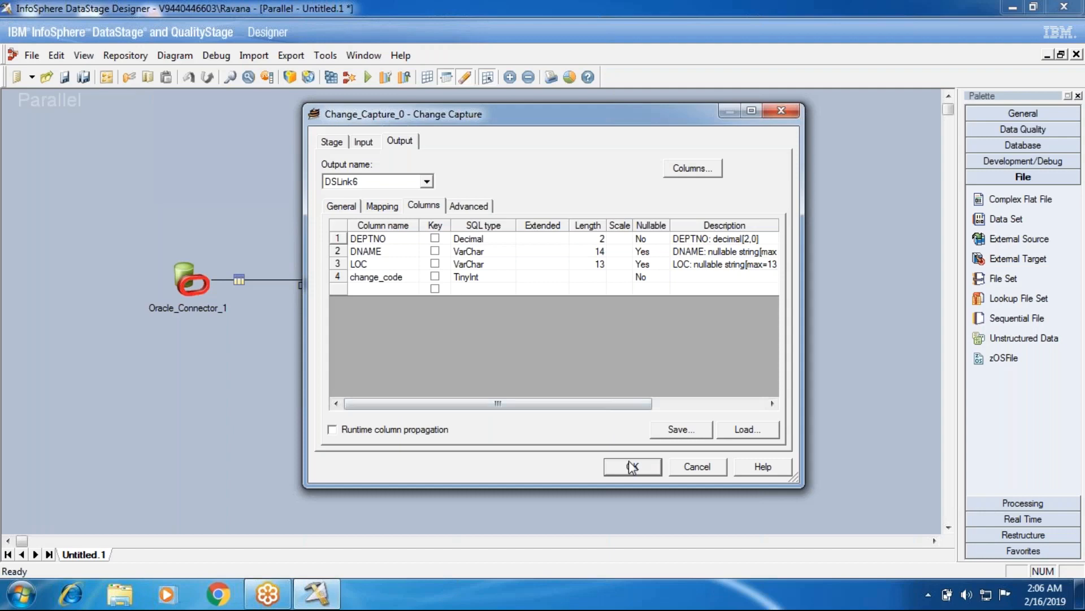
{"action": "left_click", "coordinate": [633, 467]}
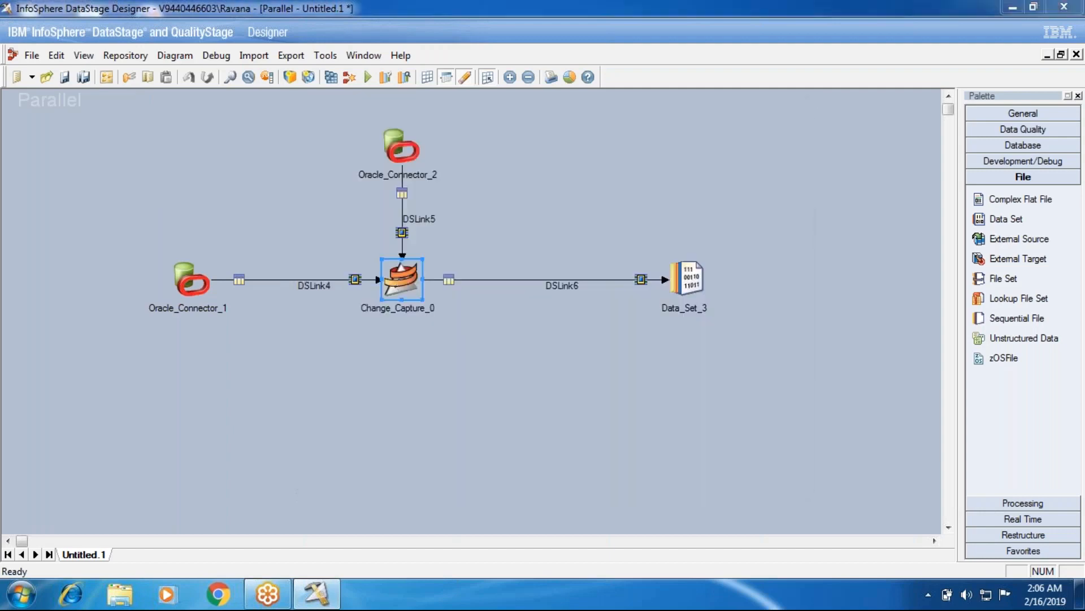
Review the output mapping and output columns of the Change Capture stage, including the change_code column.
{"action": "double_click", "coordinate": [390, 294]}
{"action": "left_click", "coordinate": [400, 145]}
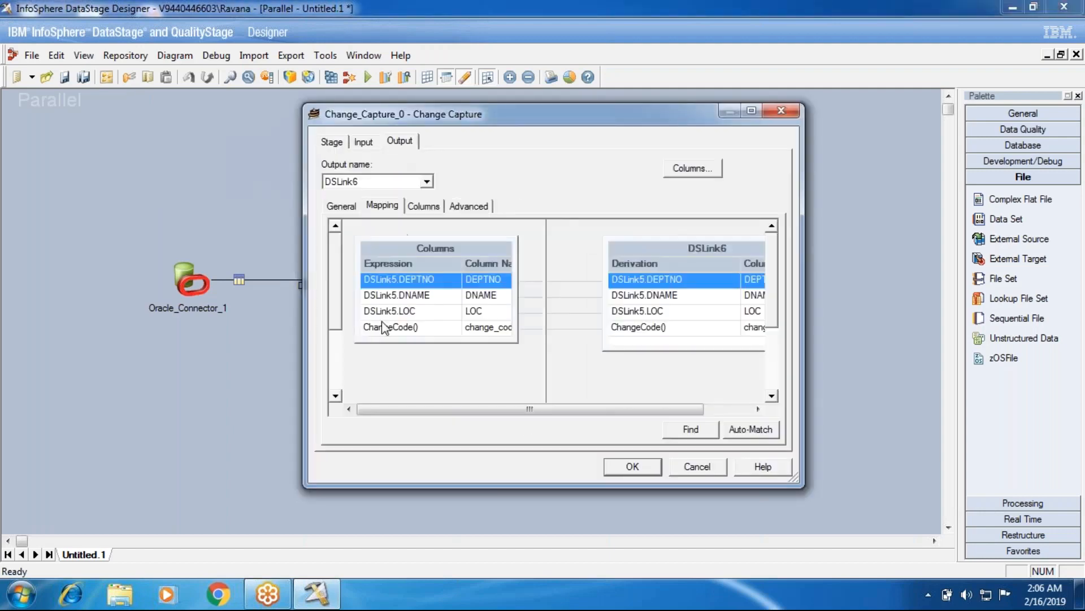
{"action": "left_click", "coordinate": [430, 208]}
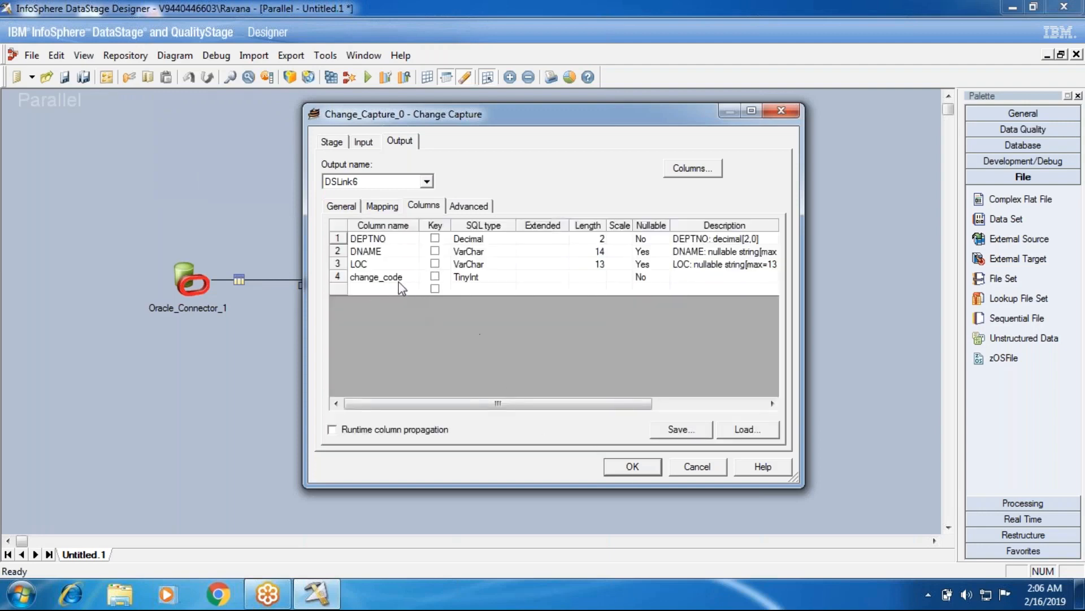
{"action": "left_click", "coordinate": [657, 467]}
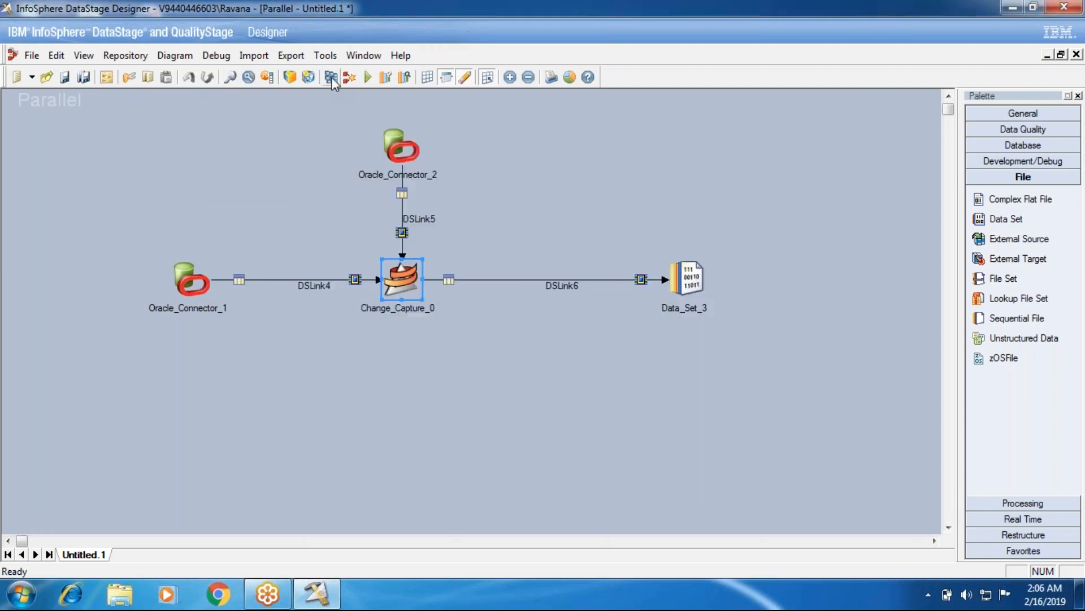
Start compiling the job, agree to save it first, and choose Jobs > Batch101 as the save folder.
{"action": "left_click", "coordinate": [331, 78]}
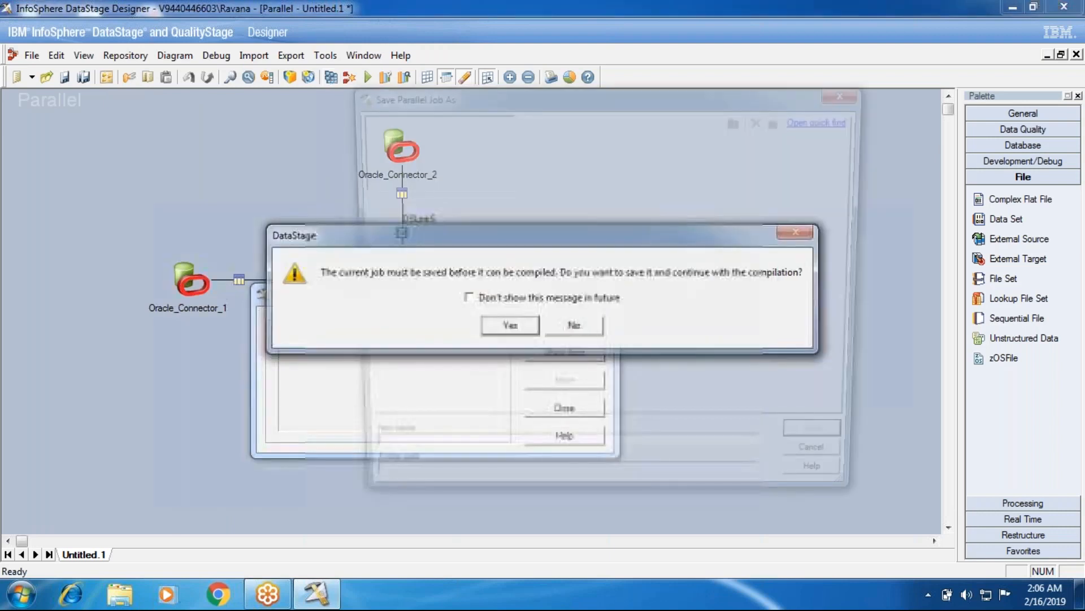
{"action": "key", "text": "Return"}
{"action": "left_click", "coordinate": [378, 287]}
{"action": "left_click", "coordinate": [378, 186]}
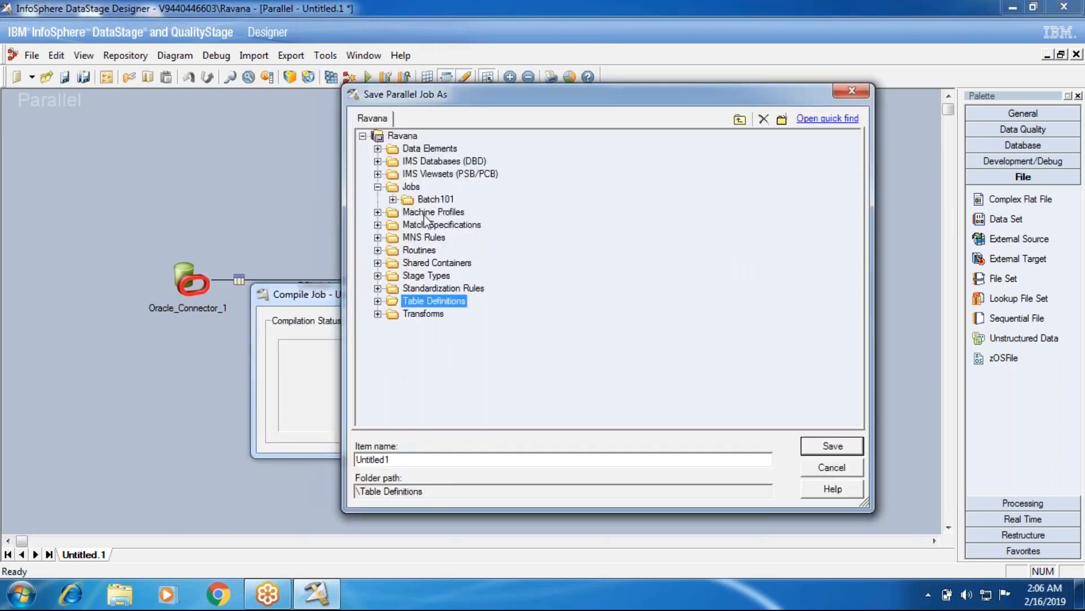
{"action": "left_click", "coordinate": [393, 199]}
{"action": "left_click", "coordinate": [455, 150]}
{"action": "left_click", "coordinate": [430, 136]}
{"action": "left_click_drag", "start_coordinate": [437, 458], "coordinate": [321, 451]}
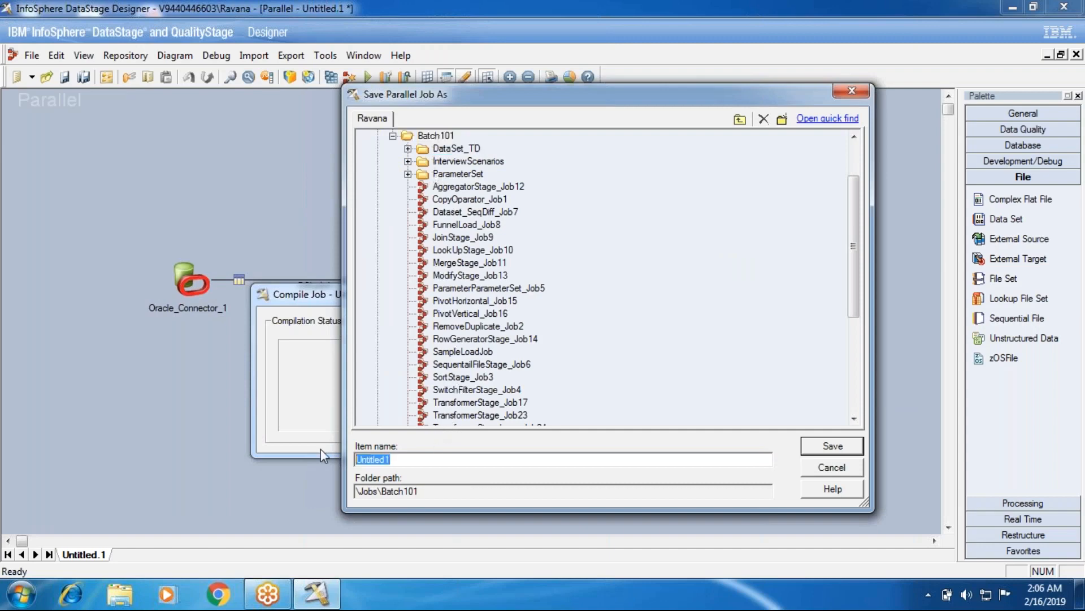
{"action": "type", "text": "ChangeCaptu"}
{"action": "type", "text": "re"}
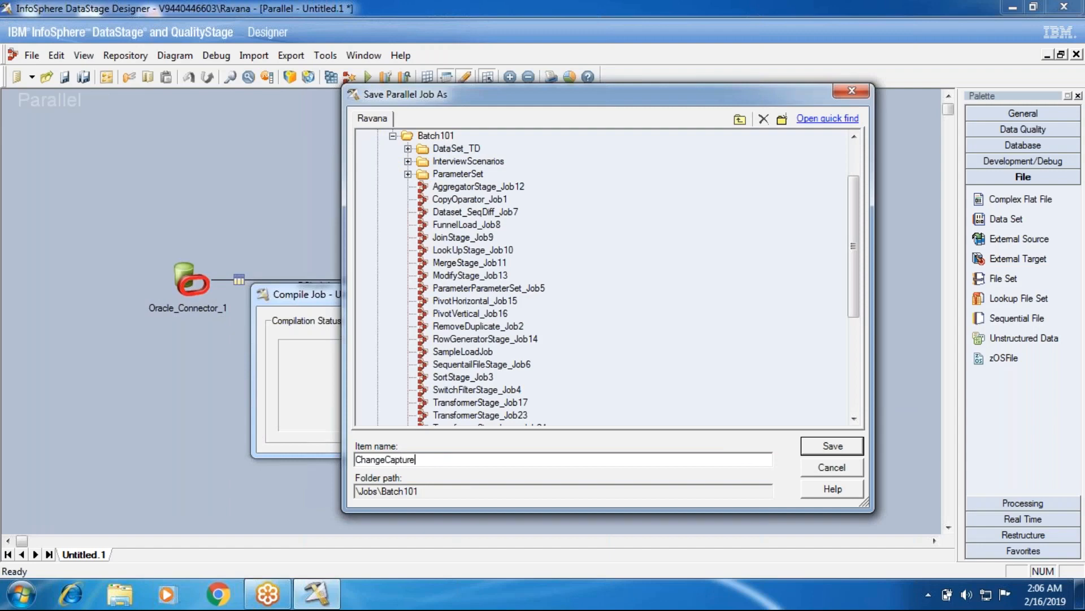
{"action": "type", "text": "Stage_Job"}
{"action": "left_click_drag", "start_coordinate": [856, 253], "coordinate": [857, 297]}
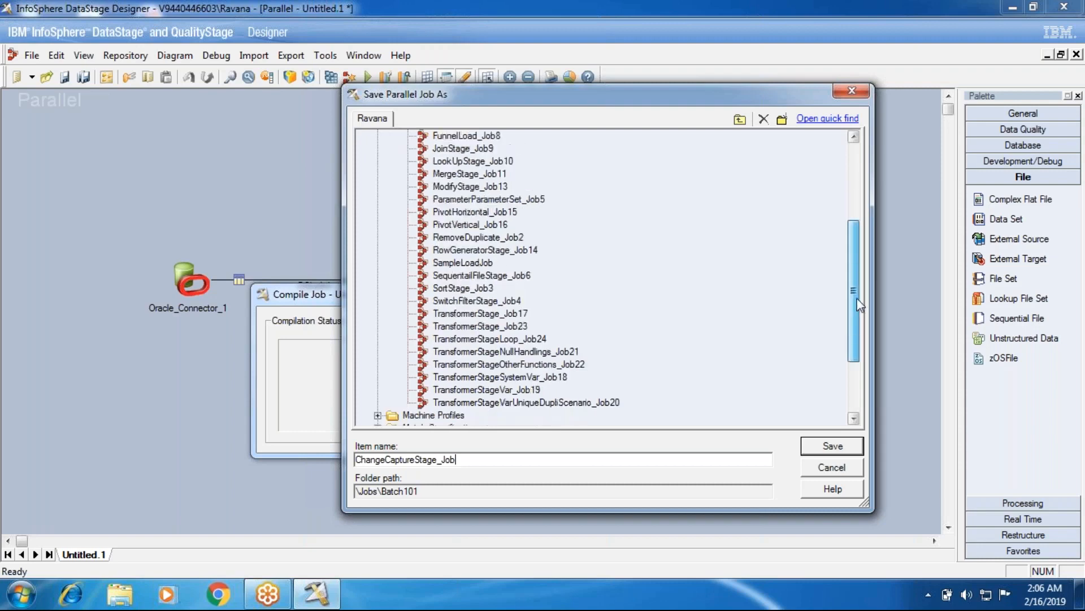
{"action": "left_click", "coordinate": [515, 338]}
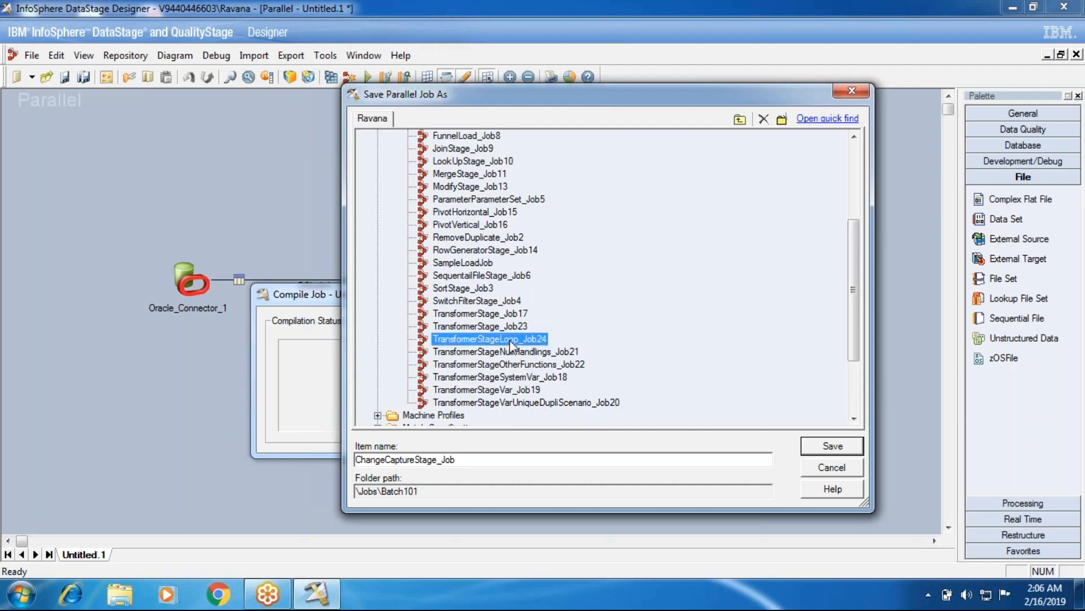
Save the parallel job as ChangeCaptureStage_Job25 in the Batch101 folder and let the compilation run.
{"action": "left_click", "coordinate": [477, 459]}
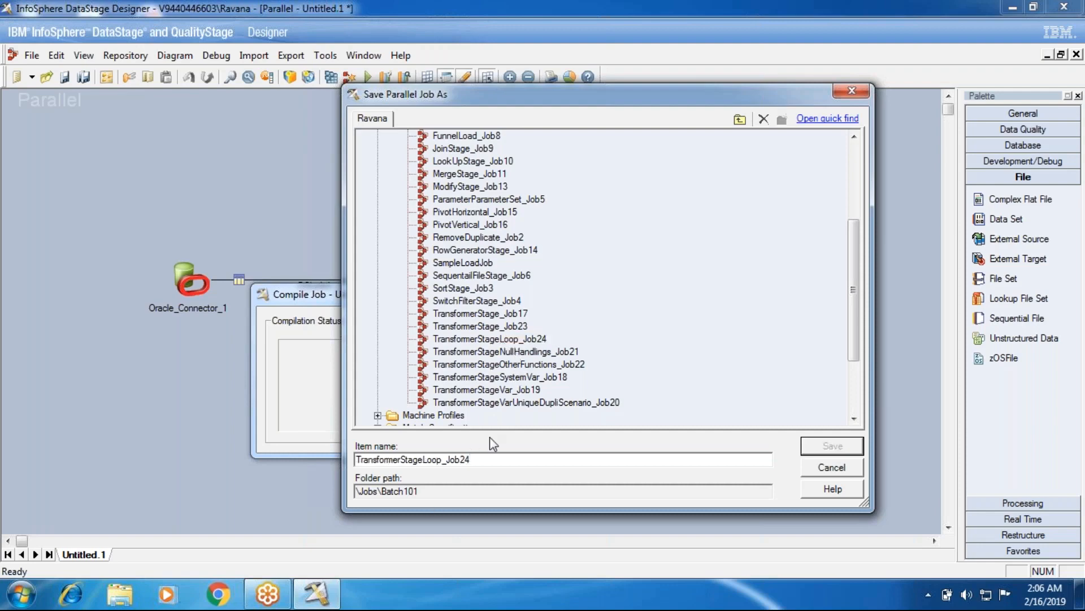
{"action": "double_click", "coordinate": [476, 459]}
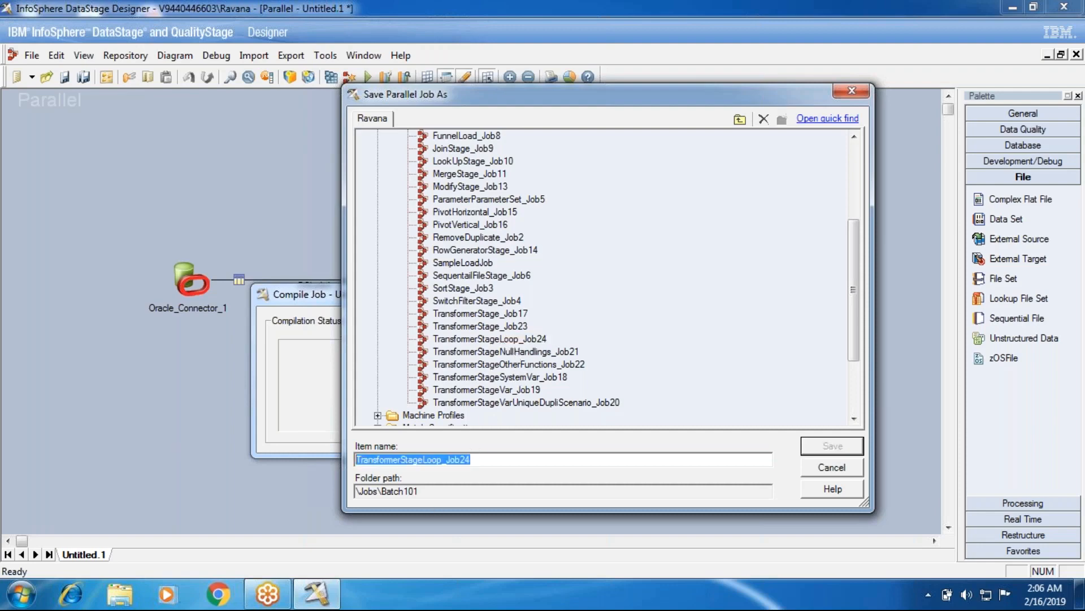
{"action": "type", "text": "Cas"}
{"action": "key", "text": "BackSpace"}
{"action": "key", "text": "BackSpace"}
{"action": "type", "text": "hangeCapture"}
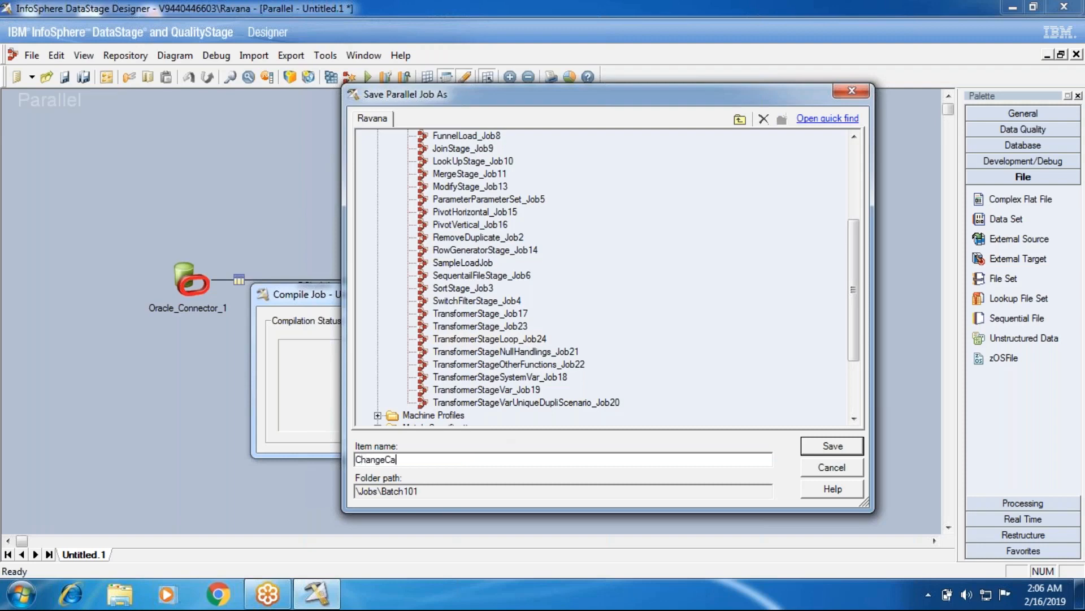
{"action": "type", "text": "Sage"}
{"action": "key", "text": "BackSpace"}
{"action": "key", "text": "BackSpace"}
{"action": "key", "text": "BackSpace"}
{"action": "type", "text": "tage"}
{"action": "type", "text": "_Job25"}
{"action": "left_click", "coordinate": [862, 444]}
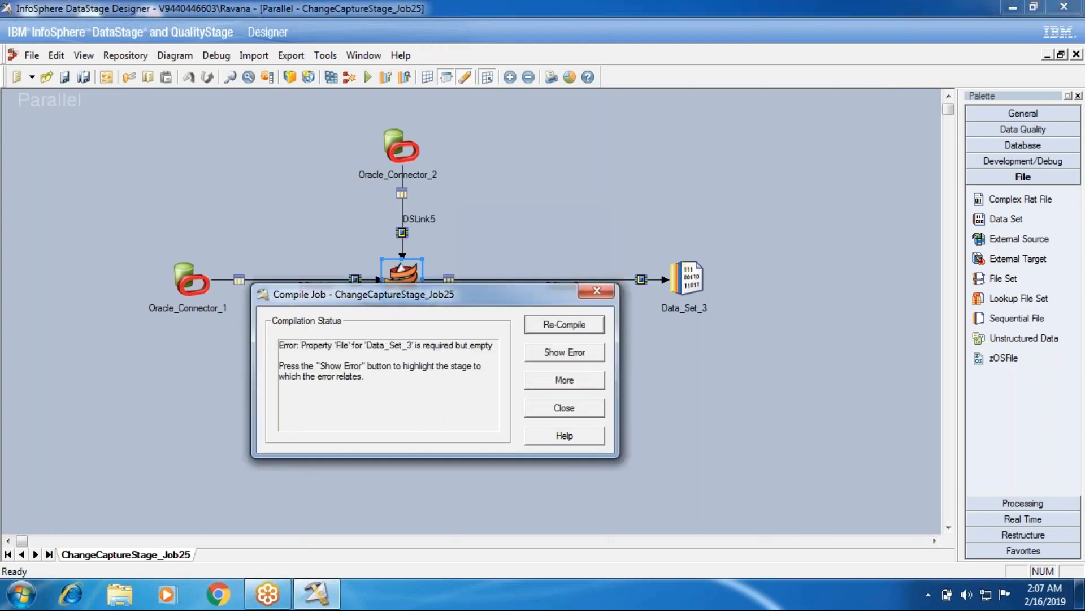
Close the compilation window and set the target File property of Data_Set_3 to ChangeCap.ds.
{"action": "left_click", "coordinate": [546, 412]}
{"action": "left_click", "coordinate": [694, 296]}
{"action": "double_click", "coordinate": [694, 297]}
{"action": "left_click", "coordinate": [83, 132]}
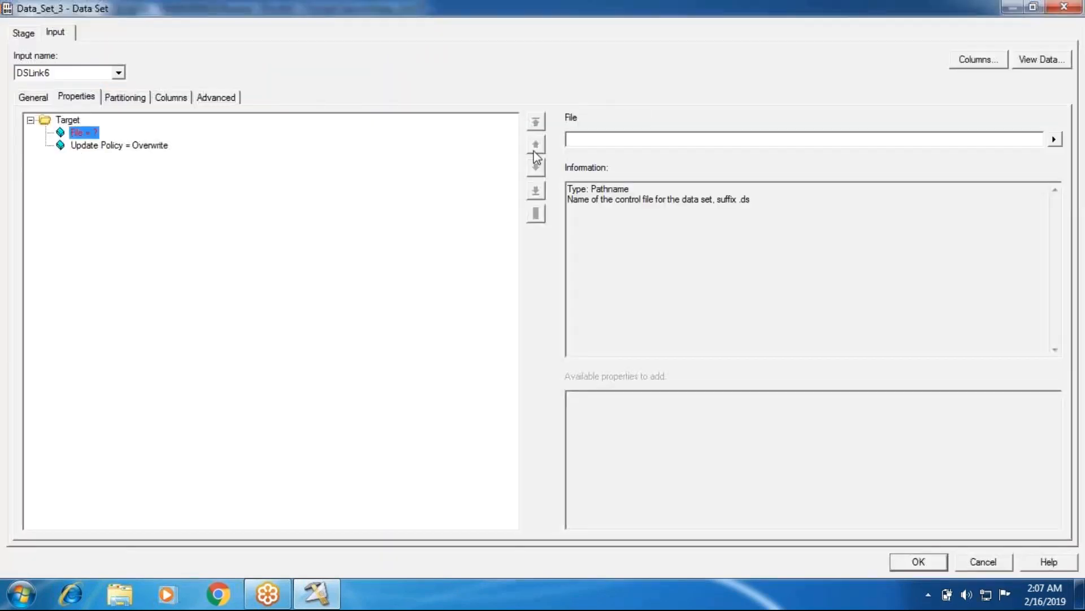
{"action": "left_click", "coordinate": [596, 138]}
{"action": "type", "text": "ChangeCap"}
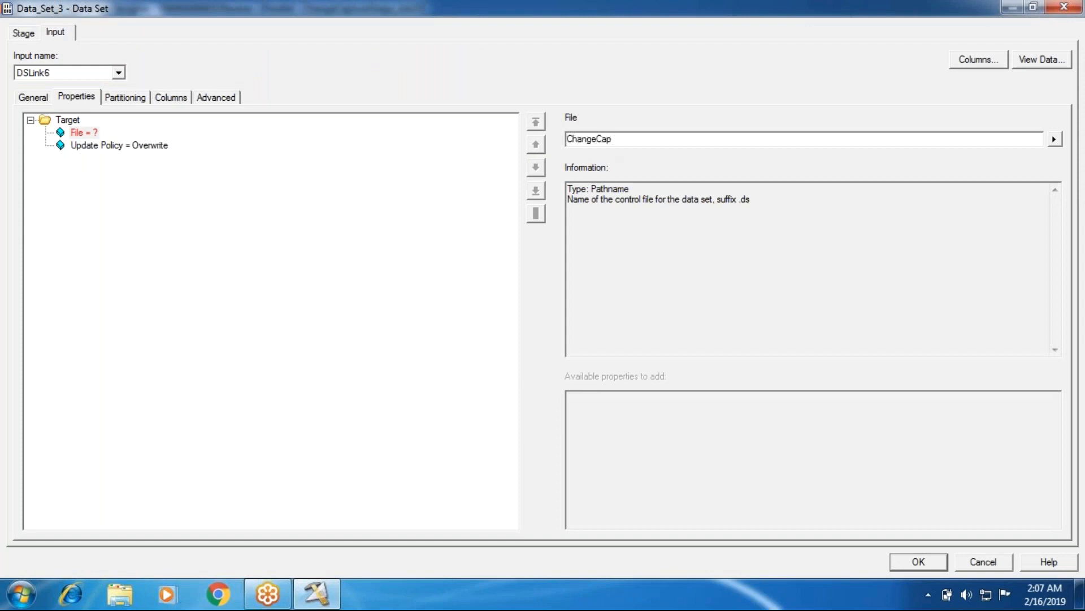
{"action": "type", "text": ".ds"}
{"action": "key", "text": "Return"}
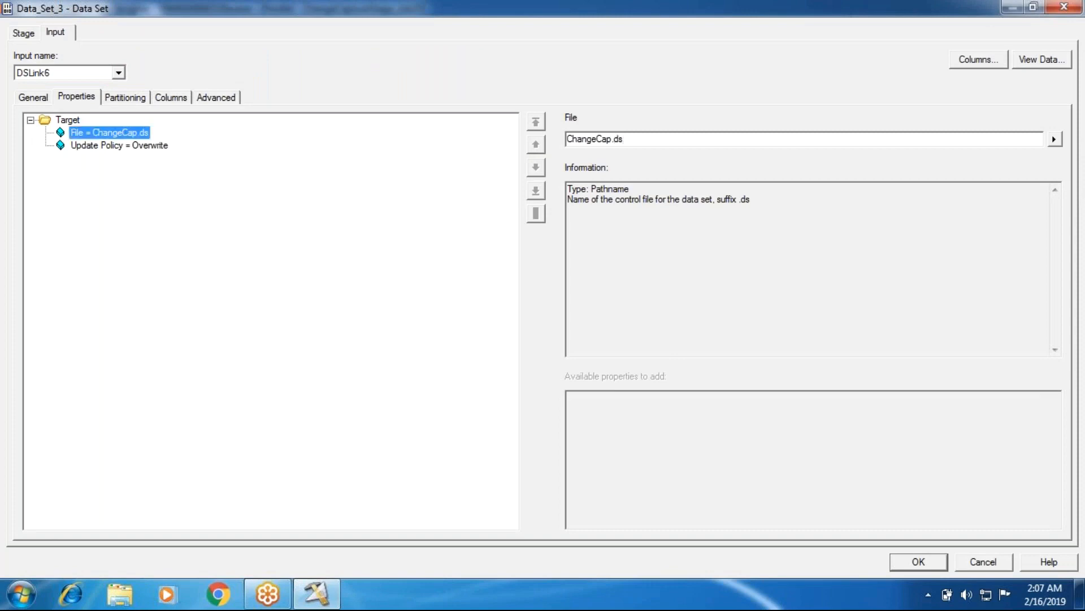
Accept the data set properties, then save and compile ChangeCaptureStage_Job25 and run it.
{"action": "left_click", "coordinate": [917, 564]}
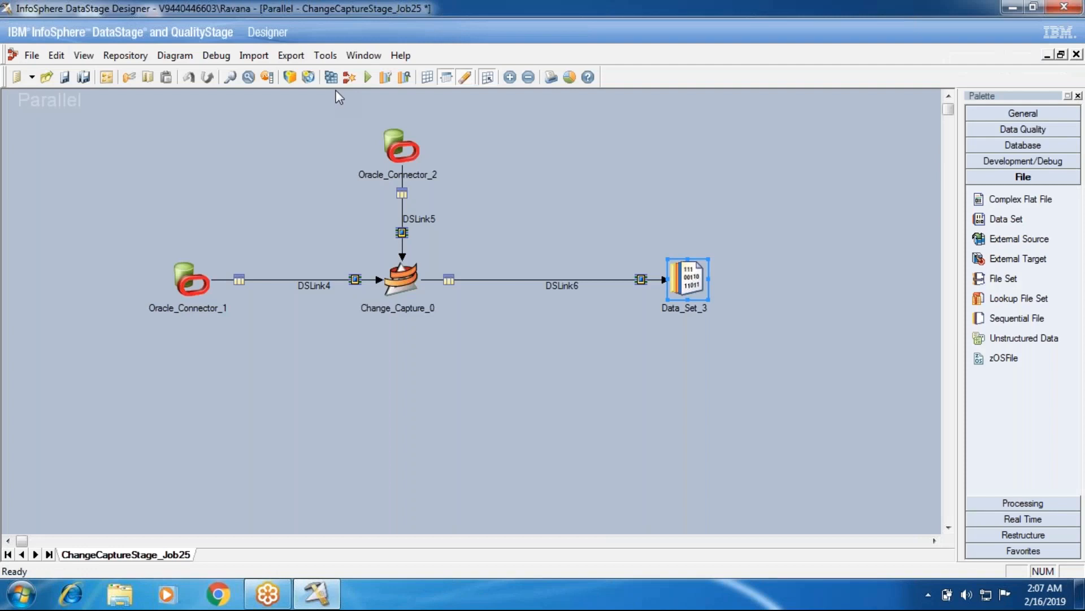
{"action": "left_click", "coordinate": [345, 78]}
{"action": "left_click", "coordinate": [503, 324]}
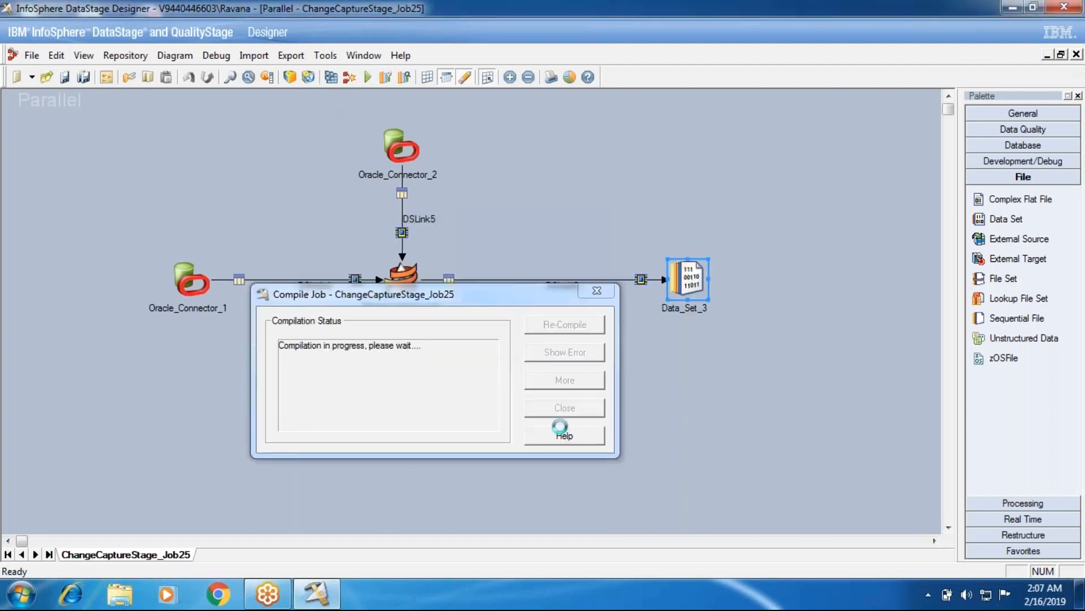
{"action": "left_click", "coordinate": [564, 407]}
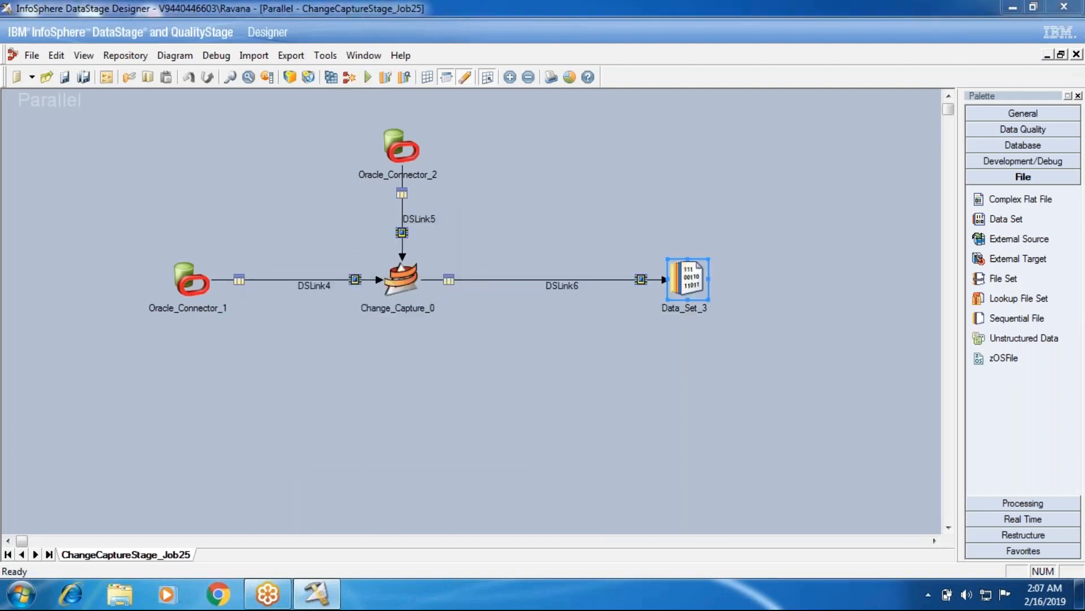
{"action": "key", "text": "ctrl+F5"}
{"action": "left_click", "coordinate": [236, 338]}
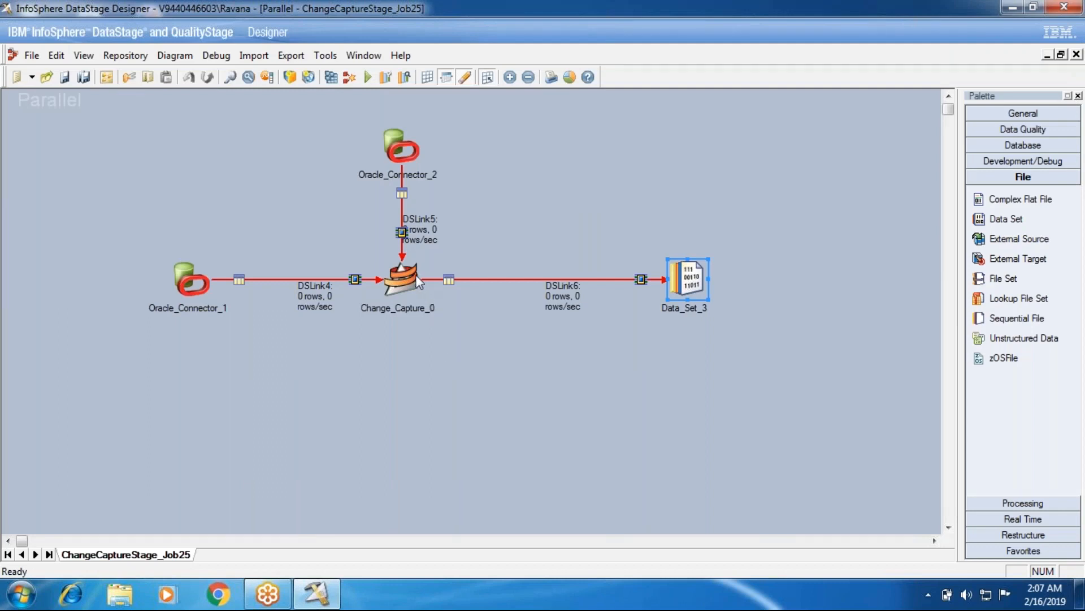
Display the job log and read the full detail of the fatal event about setting up the transfer for DEPTNO.
{"action": "left_click", "coordinate": [326, 55]}
{"action": "left_click", "coordinate": [357, 181]}
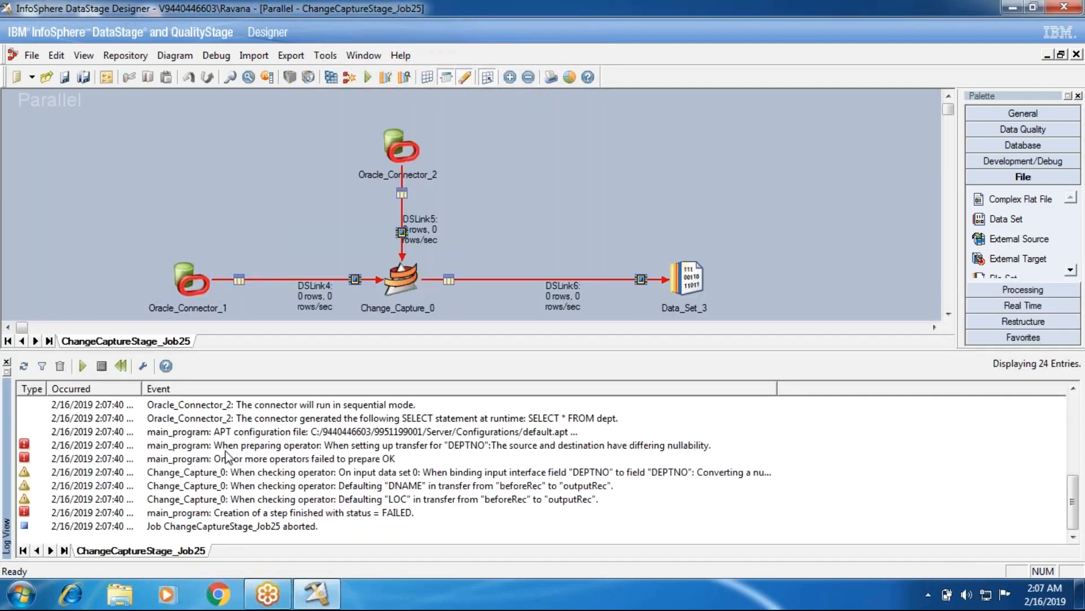
{"action": "left_click", "coordinate": [195, 446]}
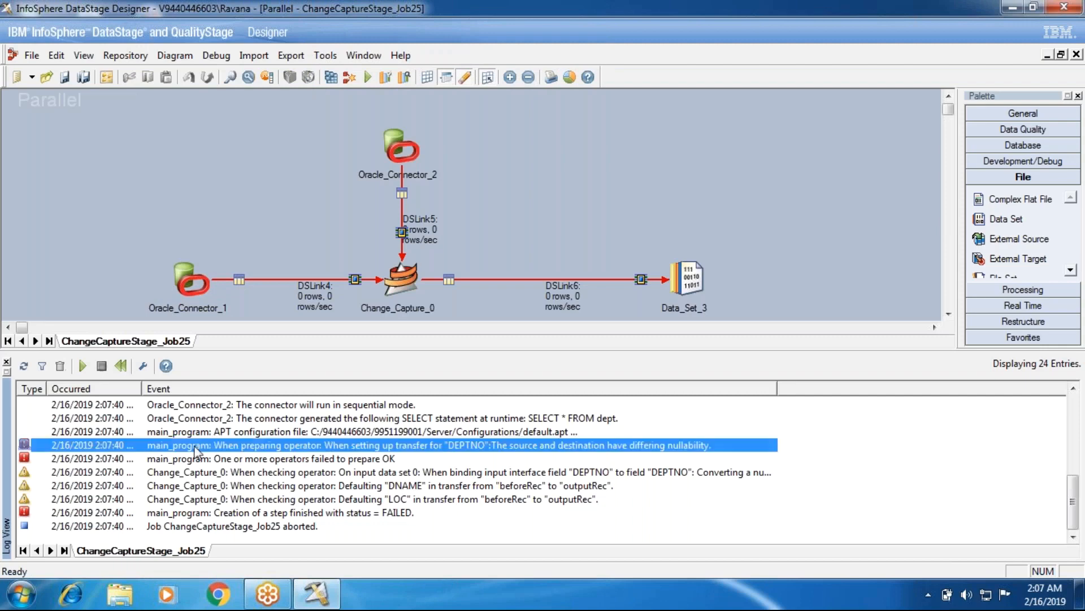
{"action": "double_click", "coordinate": [195, 448]}
{"action": "left_click_drag", "start_coordinate": [536, 266], "coordinate": [48, 266]}
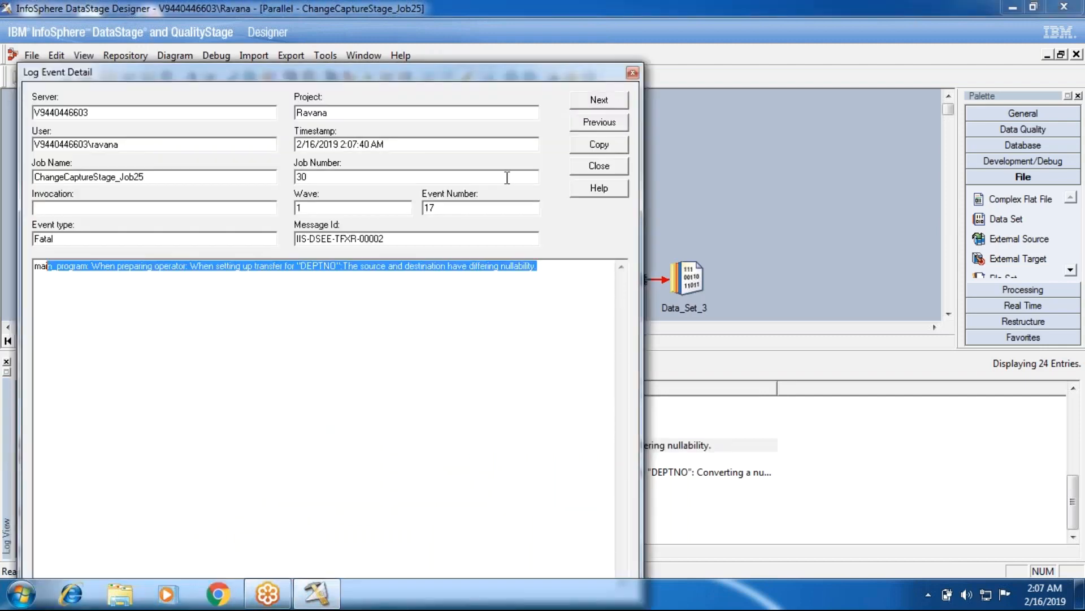
{"action": "left_click", "coordinate": [599, 165]}
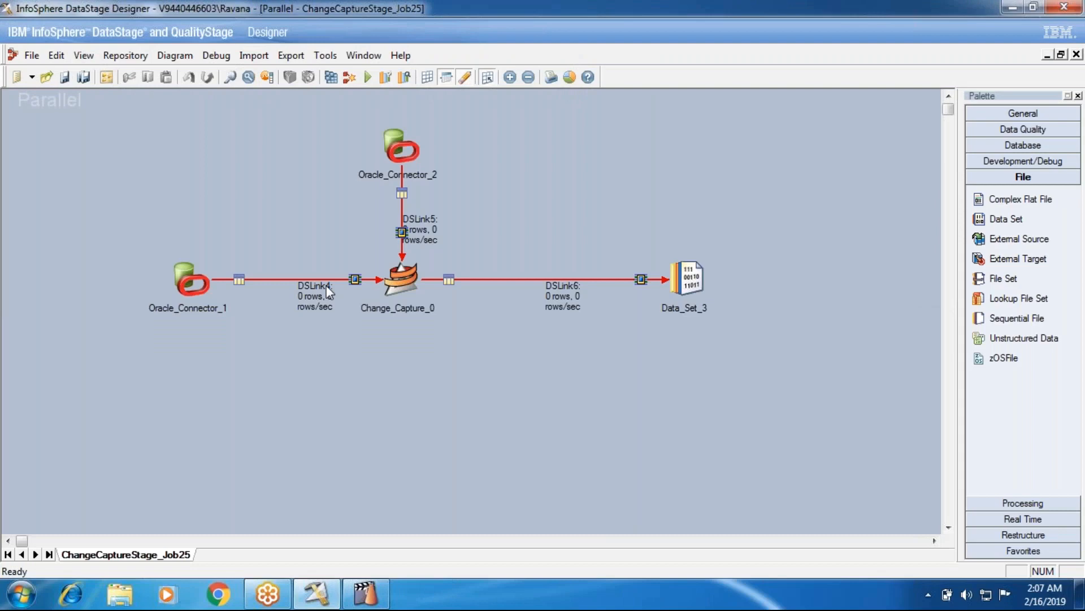
Check the nullability of DEPTNO in the DSLink4 input columns of the Change Capture stage.
{"action": "left_click", "coordinate": [404, 285]}
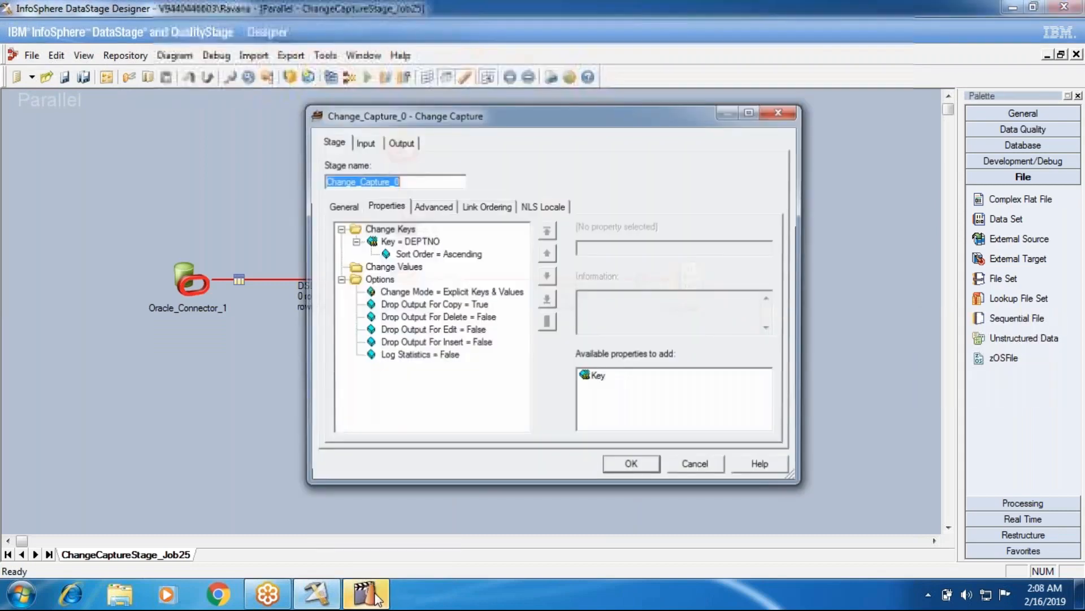
{"action": "left_click", "coordinate": [377, 598]}
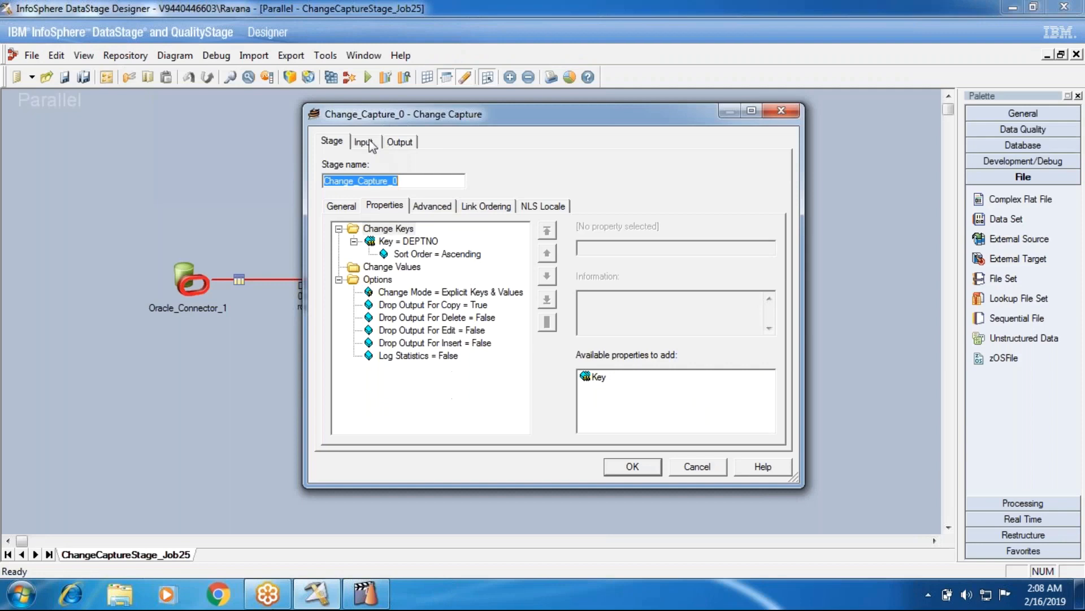
{"action": "left_click", "coordinate": [363, 141]}
{"action": "left_click", "coordinate": [427, 181]}
{"action": "left_click", "coordinate": [396, 193]}
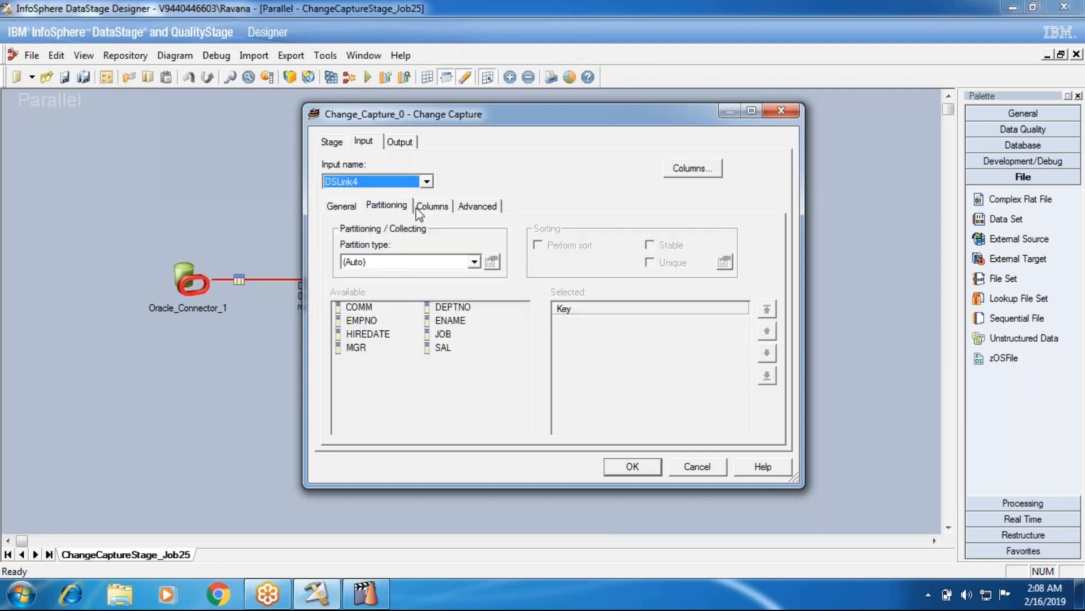
{"action": "left_click", "coordinate": [421, 205]}
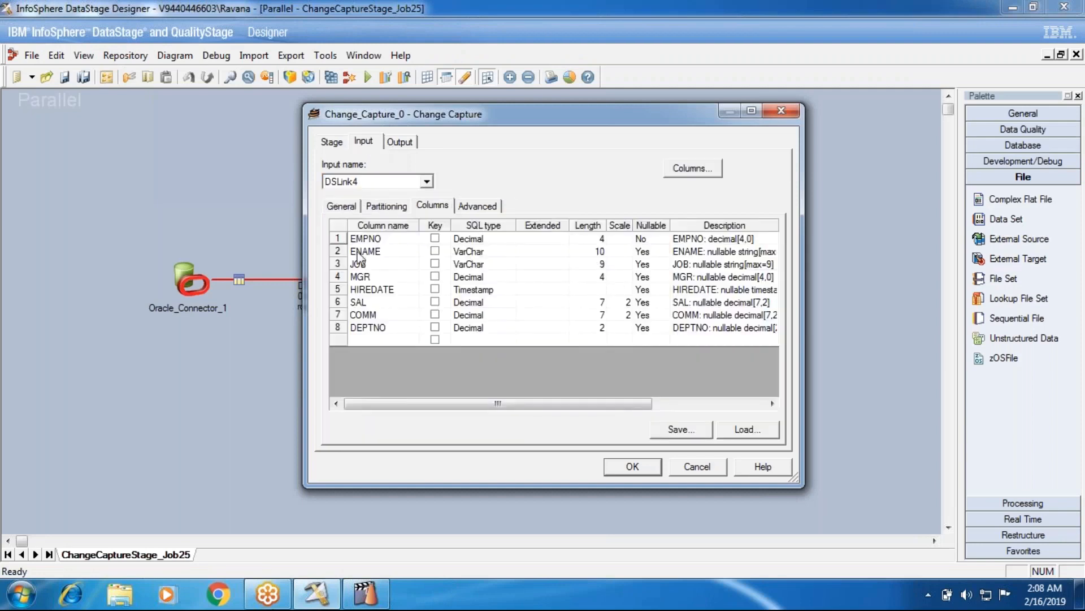
{"action": "left_click", "coordinate": [396, 329]}
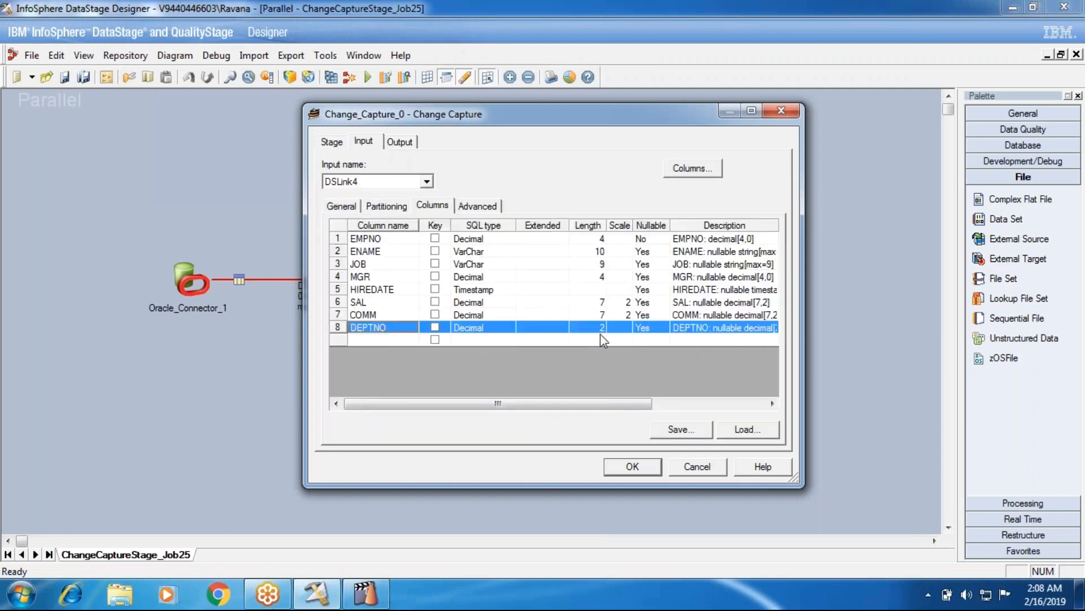
Set DEPTNO to nullable Yes in the DSLink5 input columns and accept the Change Capture stage settings.
{"action": "left_click", "coordinate": [393, 184]}
{"action": "left_click", "coordinate": [383, 213]}
{"action": "left_click", "coordinate": [650, 240]}
{"action": "key", "text": "y"}
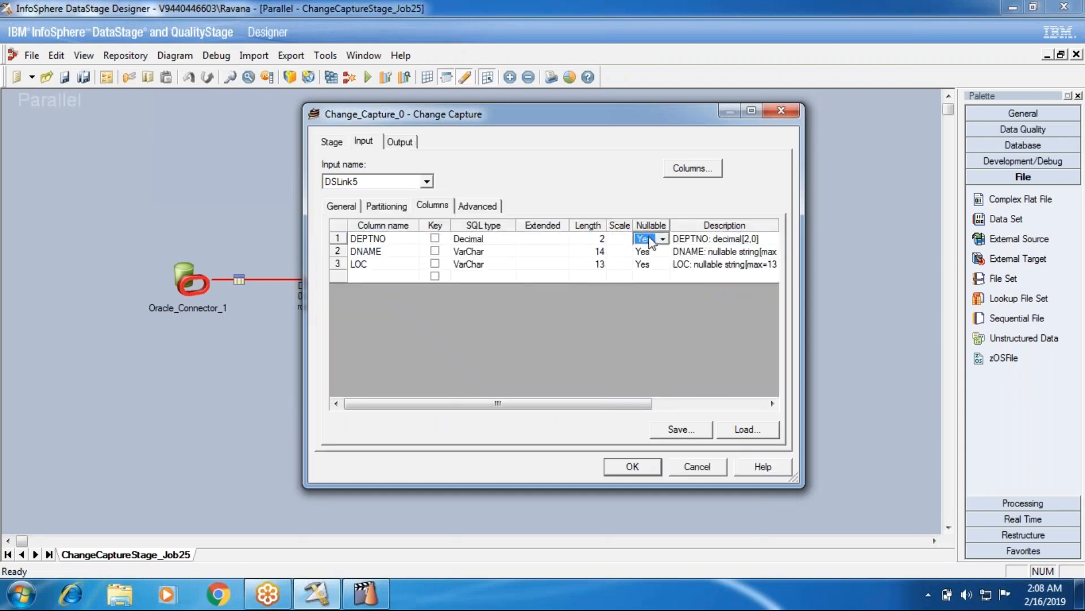
{"action": "left_click", "coordinate": [609, 461]}
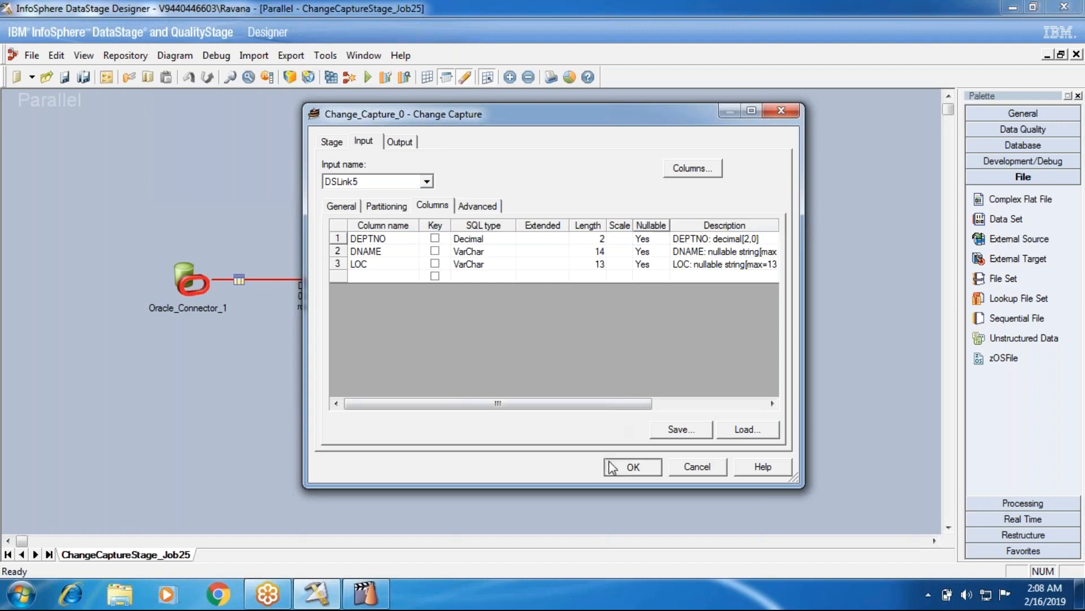
Save and recompile the job with the DEPTNO nullability change, and run it with no warning limit.
{"action": "left_click", "coordinate": [331, 76]}
{"action": "left_click", "coordinate": [494, 328]}
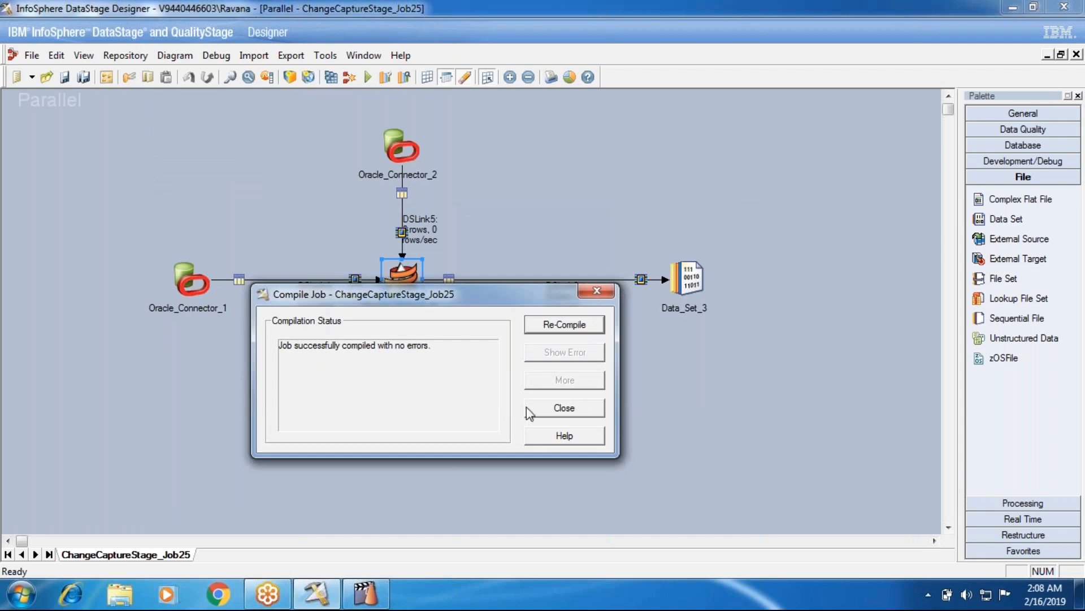
{"action": "left_click", "coordinate": [555, 415]}
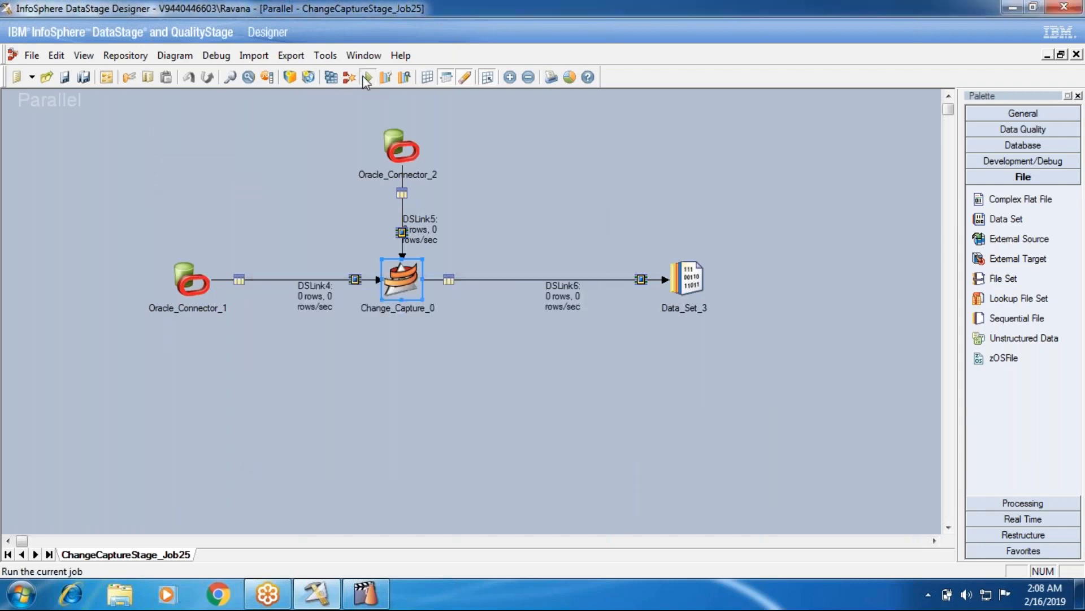
{"action": "left_click", "coordinate": [368, 77]}
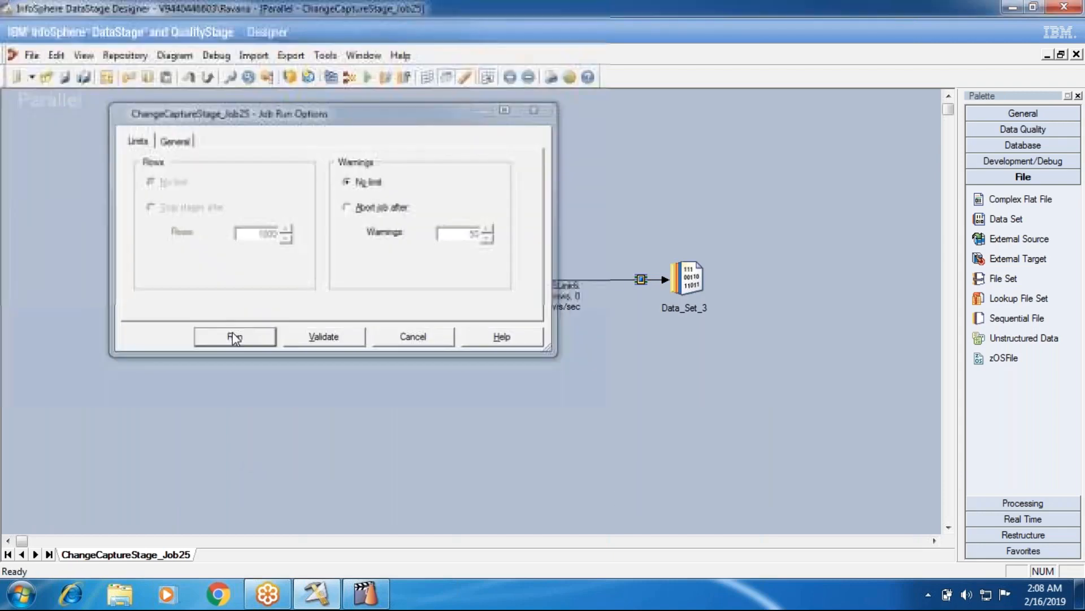
{"action": "left_click", "coordinate": [232, 333]}
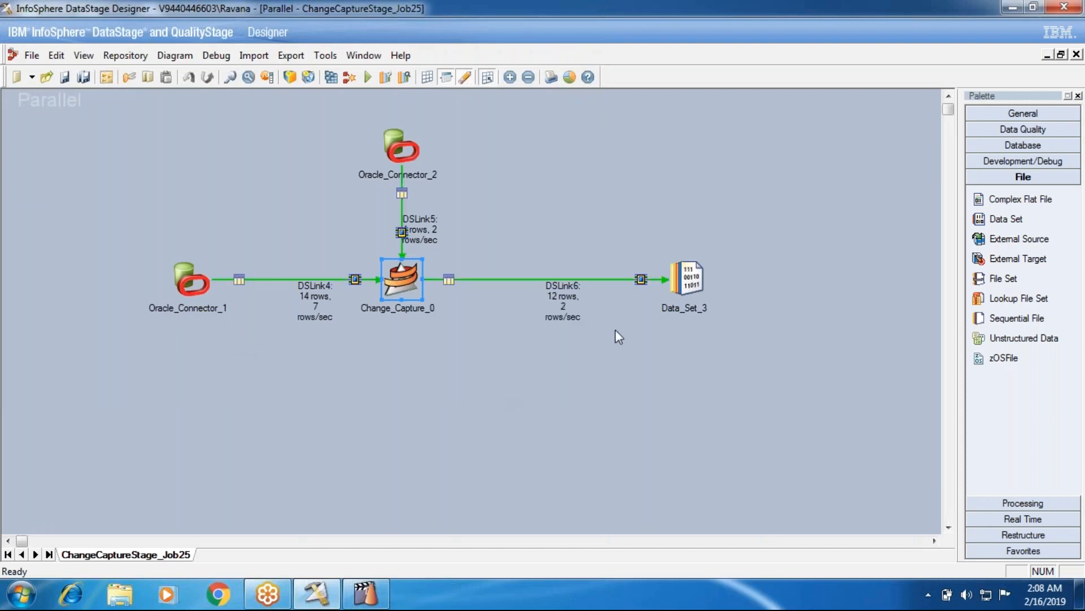
View the DSLink6 data written to Data_Set_3 and compare the change_code values across the DEPTNO rows.
{"action": "right_click", "coordinate": [691, 277]}
{"action": "left_click", "coordinate": [715, 383]}
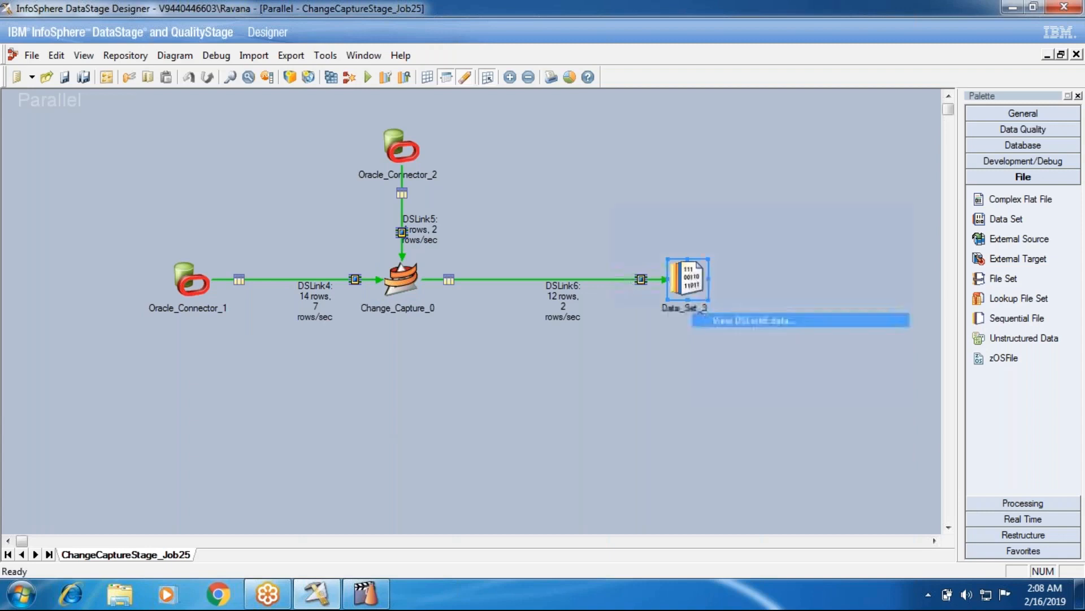
{"action": "left_click", "coordinate": [670, 255]}
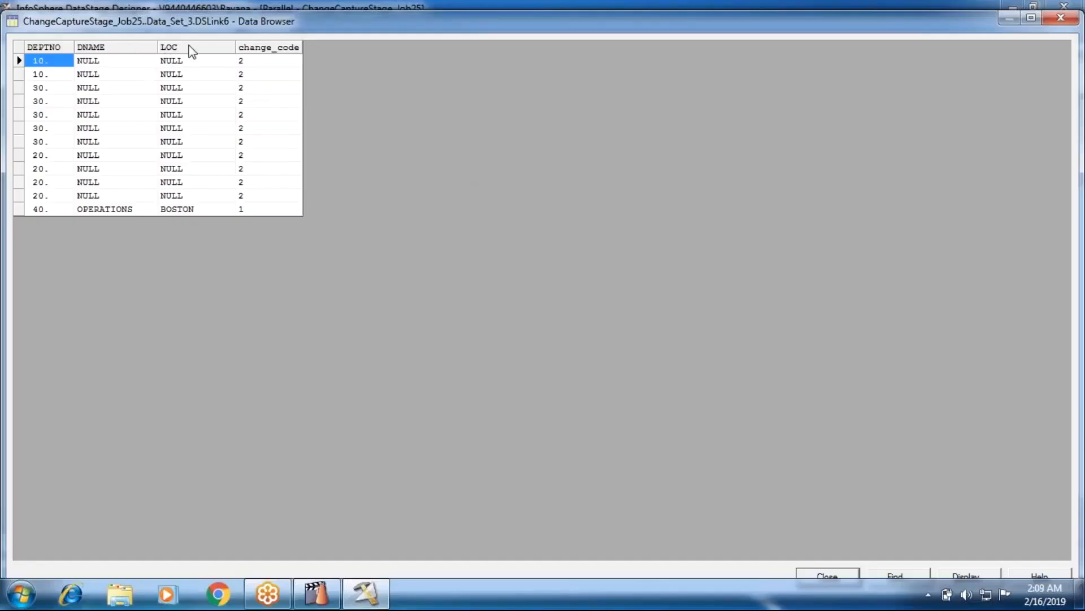
{"action": "left_click", "coordinate": [237, 62]}
{"action": "left_click", "coordinate": [62, 62]}
{"action": "left_click", "coordinate": [46, 141]}
{"action": "left_click", "coordinate": [47, 197]}
{"action": "left_click", "coordinate": [47, 209]}
{"action": "left_click", "coordinate": [236, 212]}
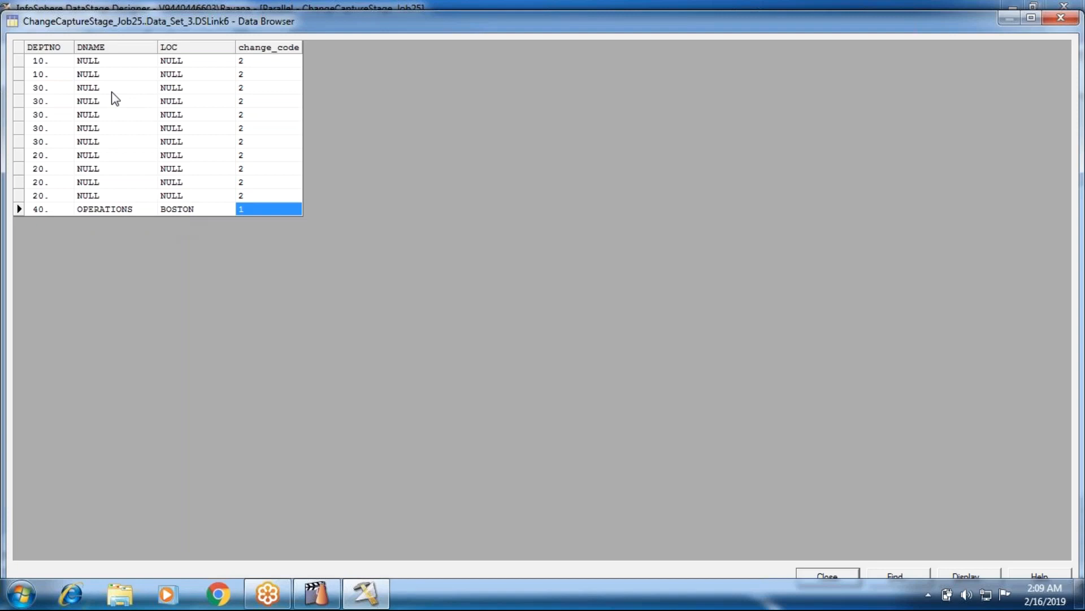
Examine the DNAME and LOC values and the DEPTNO rows 20, 30 and 40, and close the data browser.
{"action": "left_click", "coordinate": [107, 60]}
{"action": "left_click", "coordinate": [188, 62]}
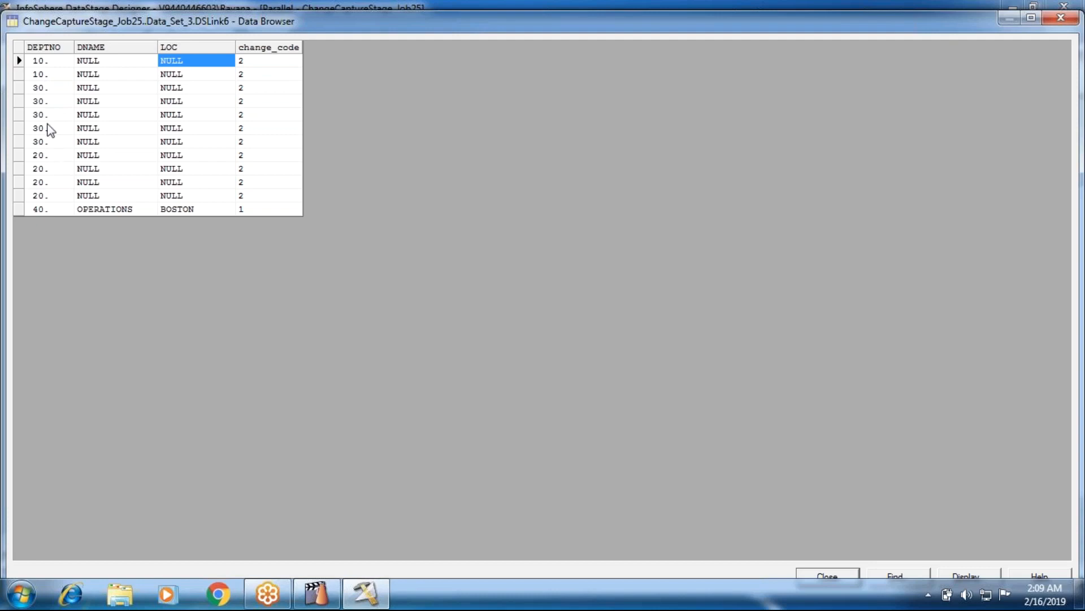
{"action": "left_click", "coordinate": [44, 173]}
{"action": "left_click", "coordinate": [44, 186]}
{"action": "left_click", "coordinate": [46, 197]}
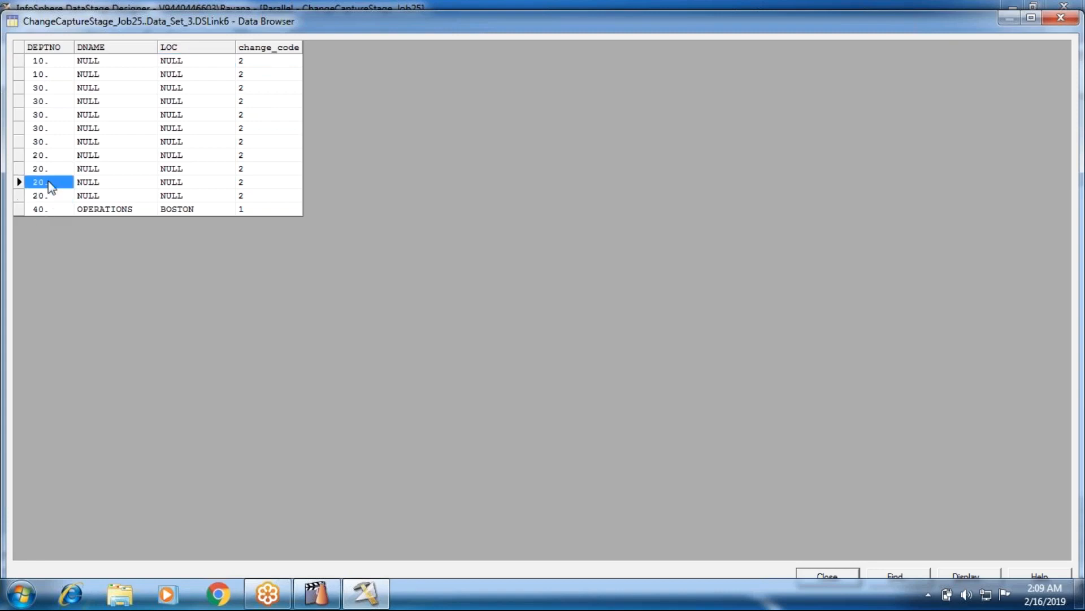
{"action": "left_click", "coordinate": [46, 129]}
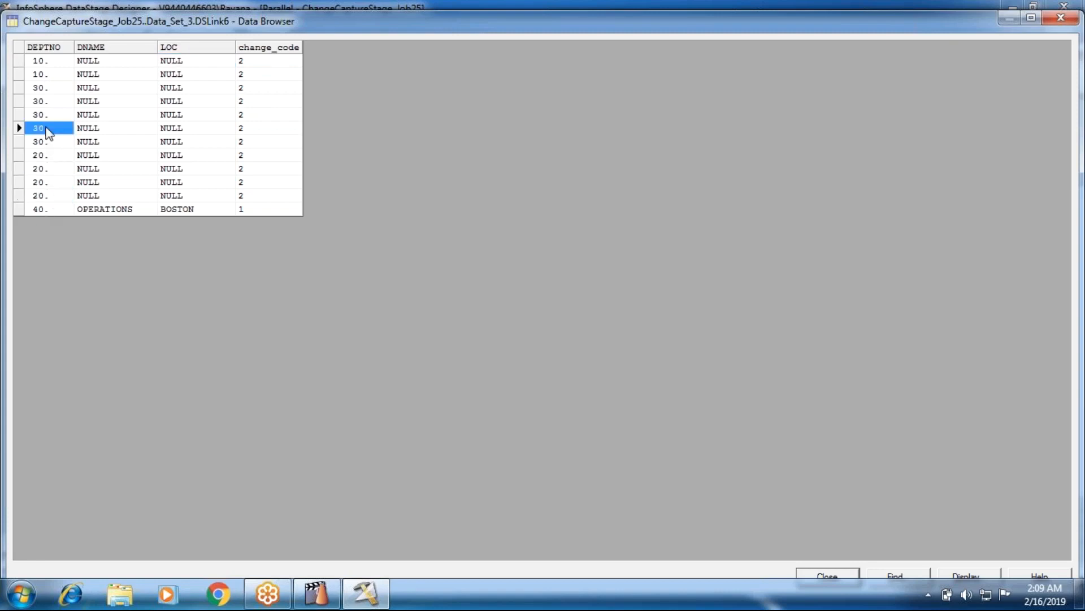
{"action": "left_click", "coordinate": [46, 209]}
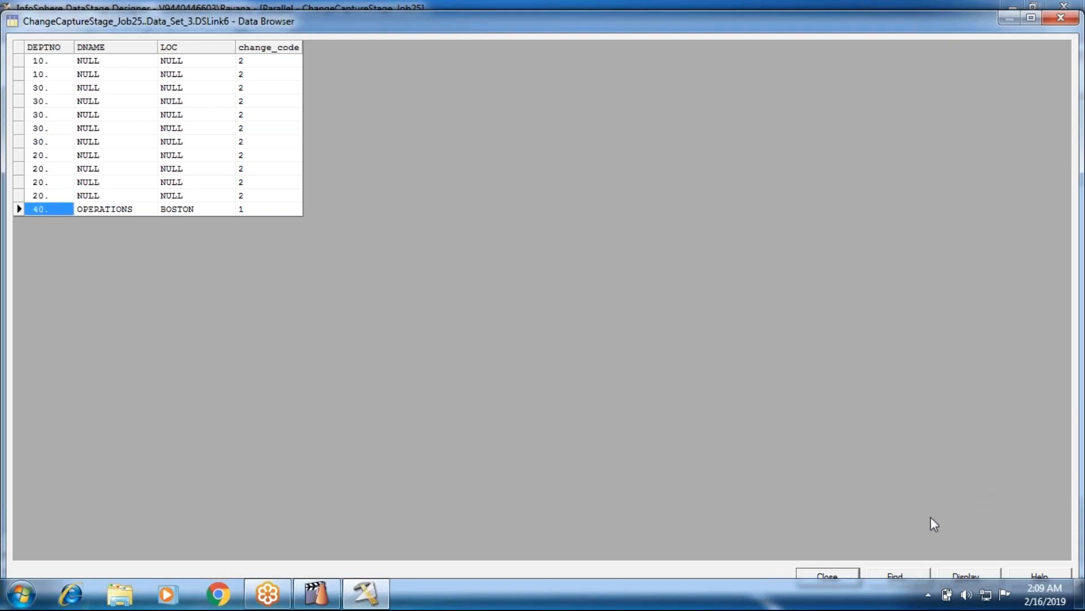
{"action": "left_click", "coordinate": [847, 575]}
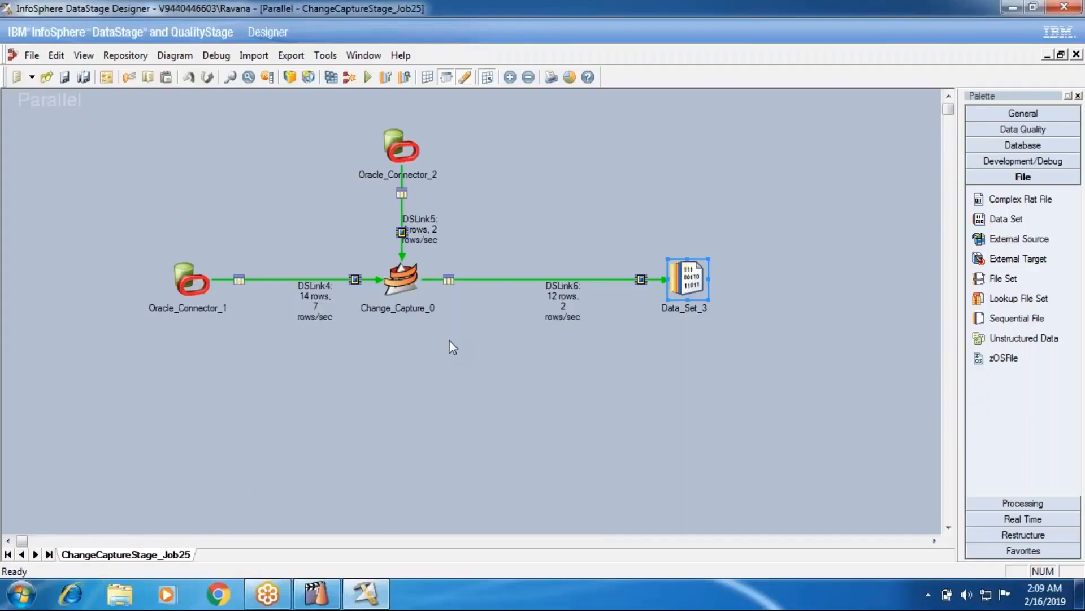
Set the Drop Output For Copy option of the Change Capture stage to False and accept the stage settings.
{"action": "double_click", "coordinate": [401, 277]}
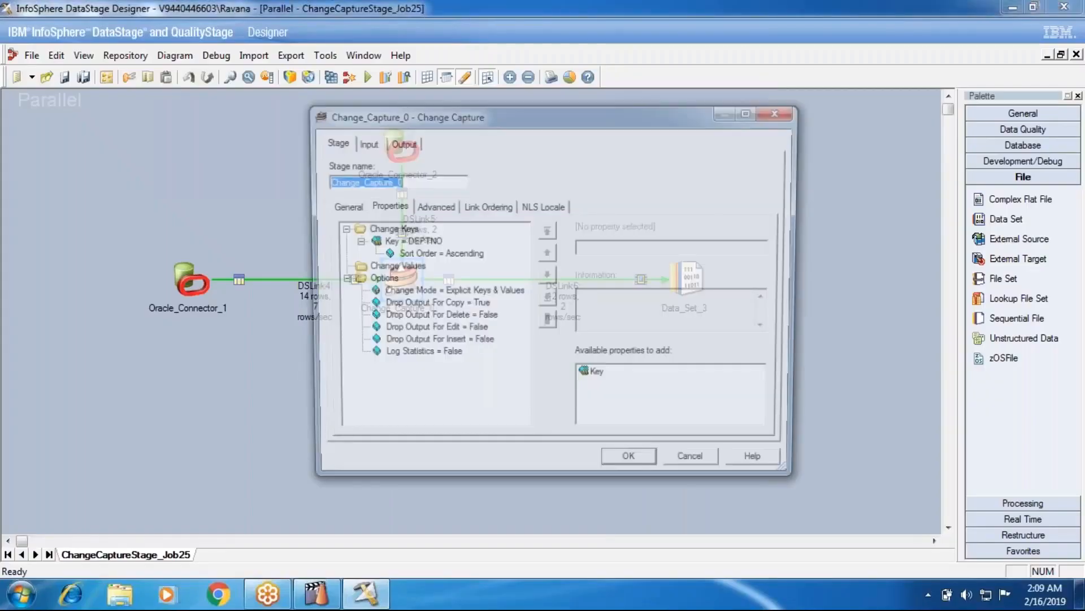
{"action": "left_click", "coordinate": [432, 304]}
{"action": "left_click", "coordinate": [599, 249]}
{"action": "left_click", "coordinate": [598, 263]}
{"action": "left_click", "coordinate": [632, 466]}
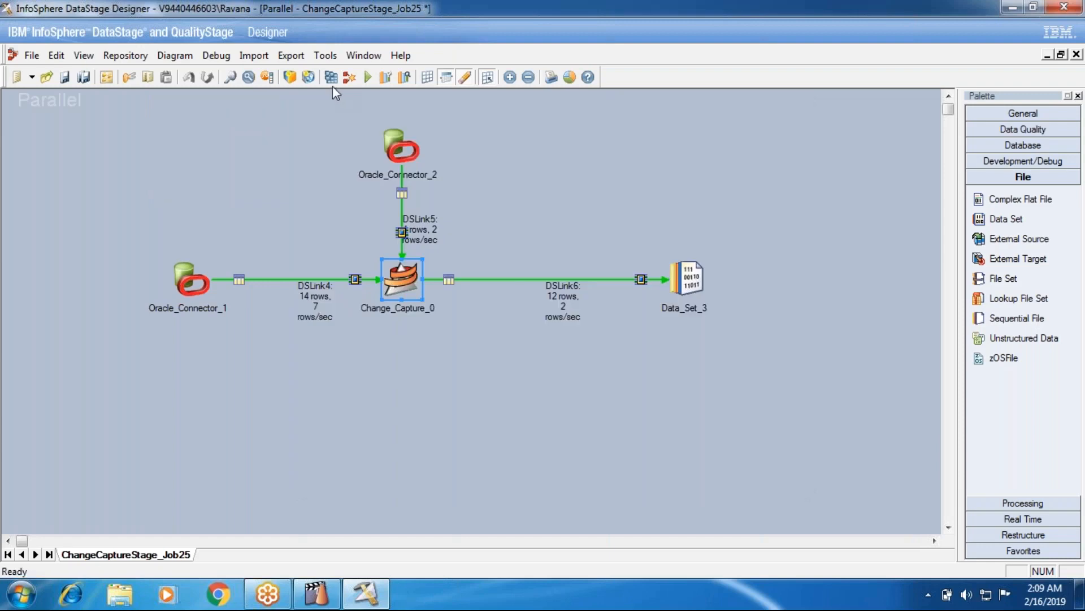
Save and recompile the job with the changed copy output option, and run it again.
{"action": "left_click", "coordinate": [332, 80]}
{"action": "left_click", "coordinate": [506, 326]}
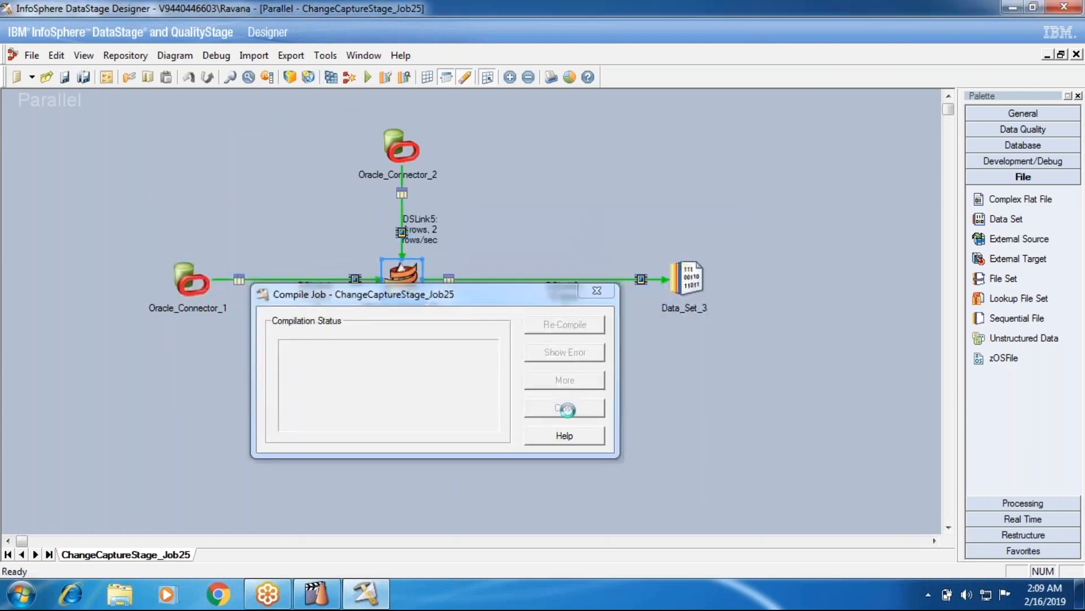
{"action": "left_click", "coordinate": [565, 408]}
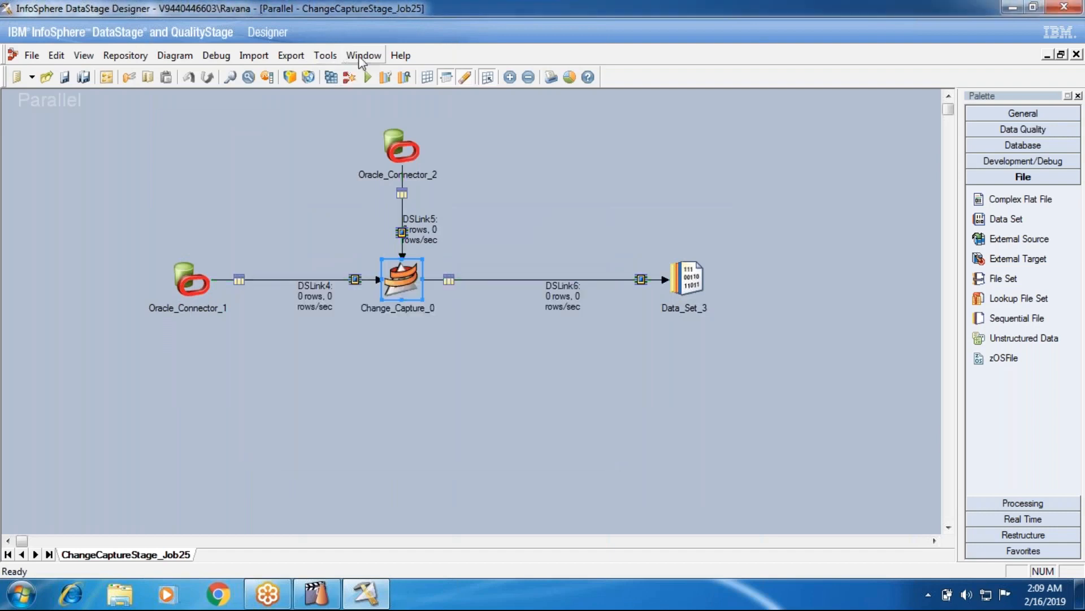
{"action": "left_click", "coordinate": [368, 77]}
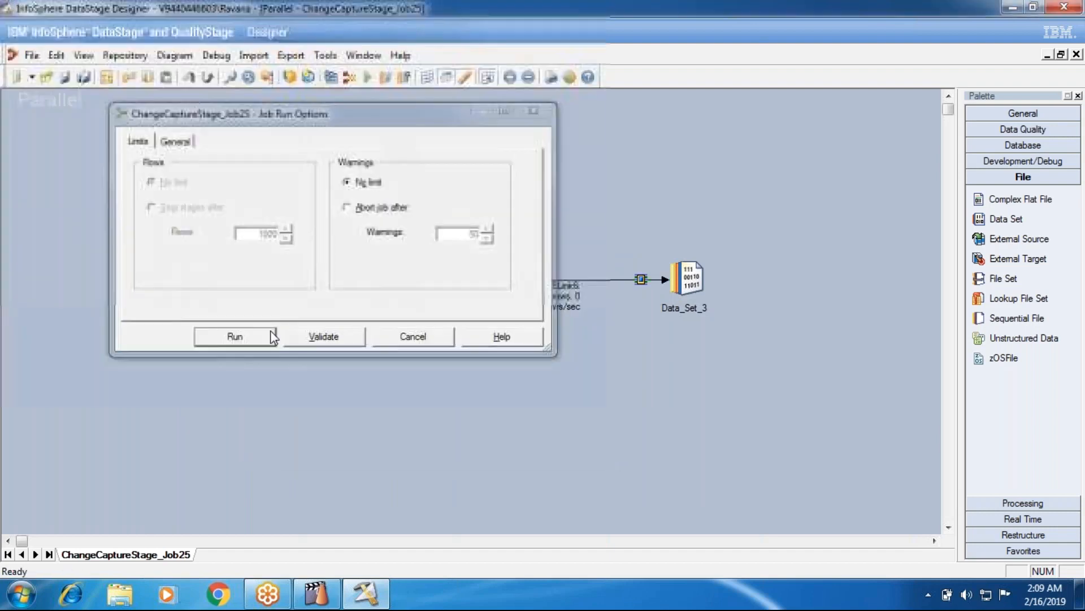
{"action": "left_click", "coordinate": [270, 332]}
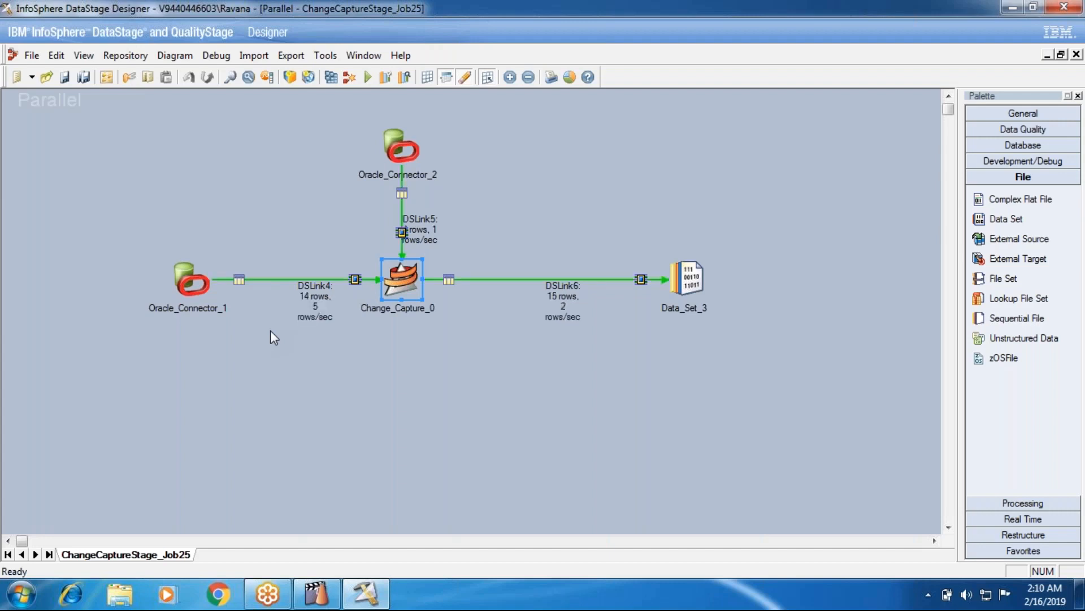
Open the Data_Set_3 properties and view the DSLink6 output data of the new run.
{"action": "right_click", "coordinate": [686, 291]}
{"action": "left_click", "coordinate": [730, 323]}
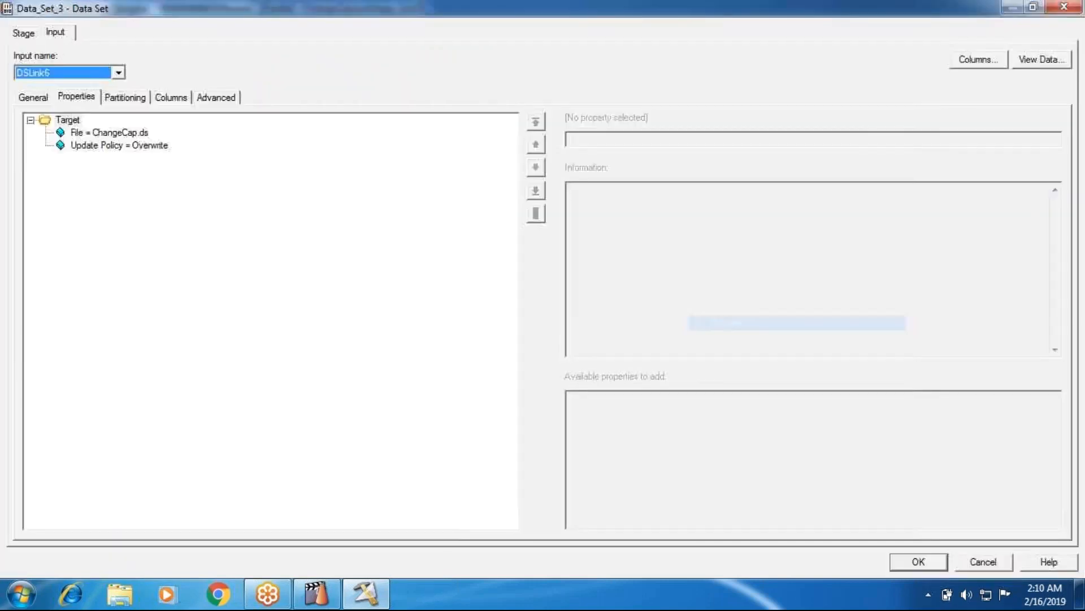
{"action": "left_click", "coordinate": [658, 256]}
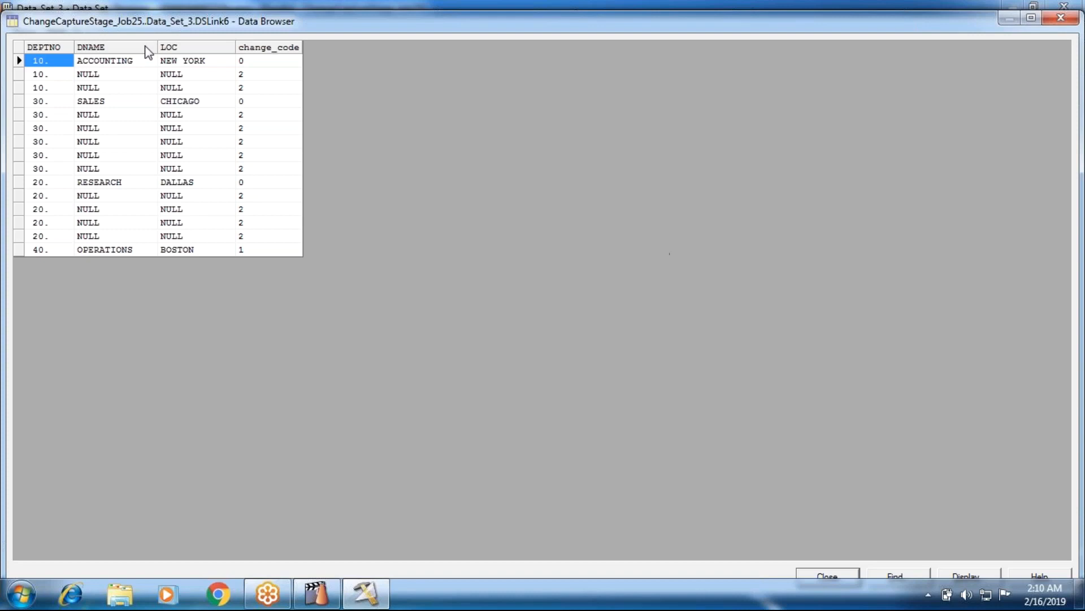
Examine the DNAME values and the first DEPTNO 10 row of the output, then close the data browser and the Data_Set_3 properties.
{"action": "left_click", "coordinate": [128, 61]}
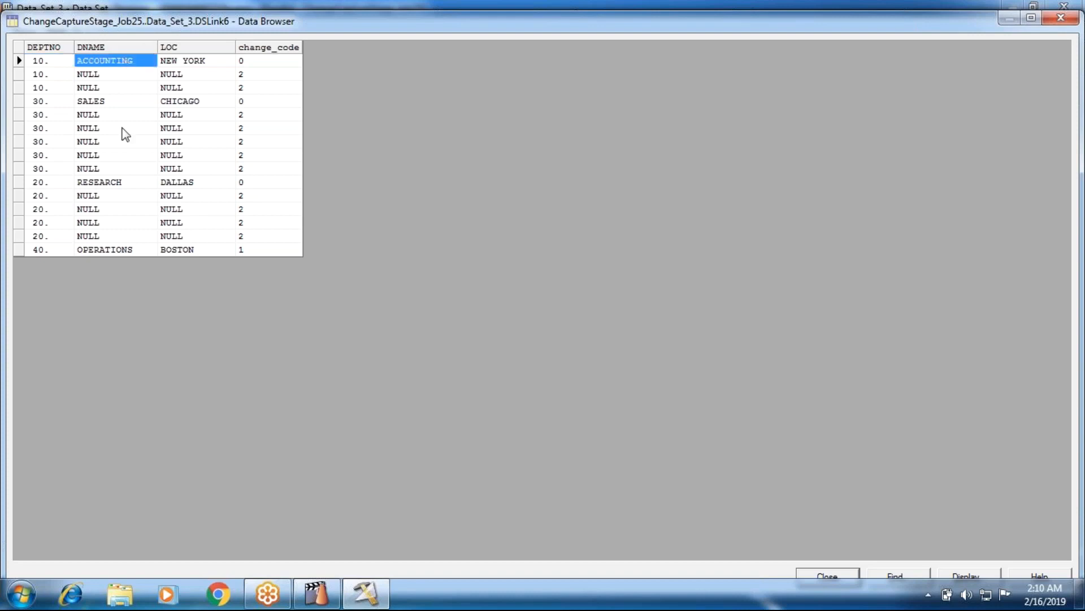
{"action": "left_click", "coordinate": [88, 103]}
{"action": "left_click", "coordinate": [98, 184]}
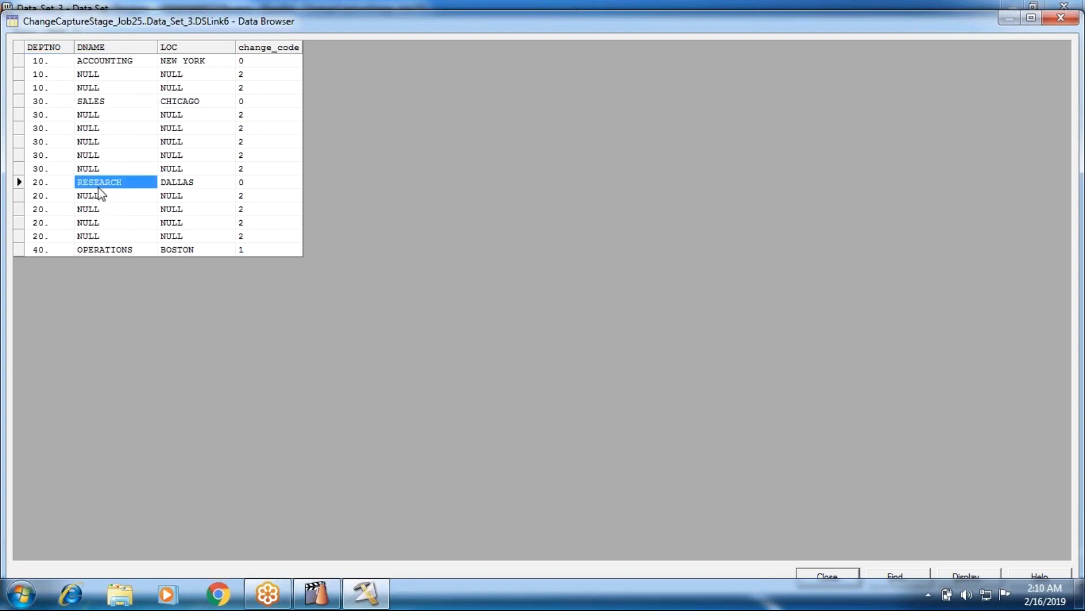
{"action": "left_click", "coordinate": [43, 61]}
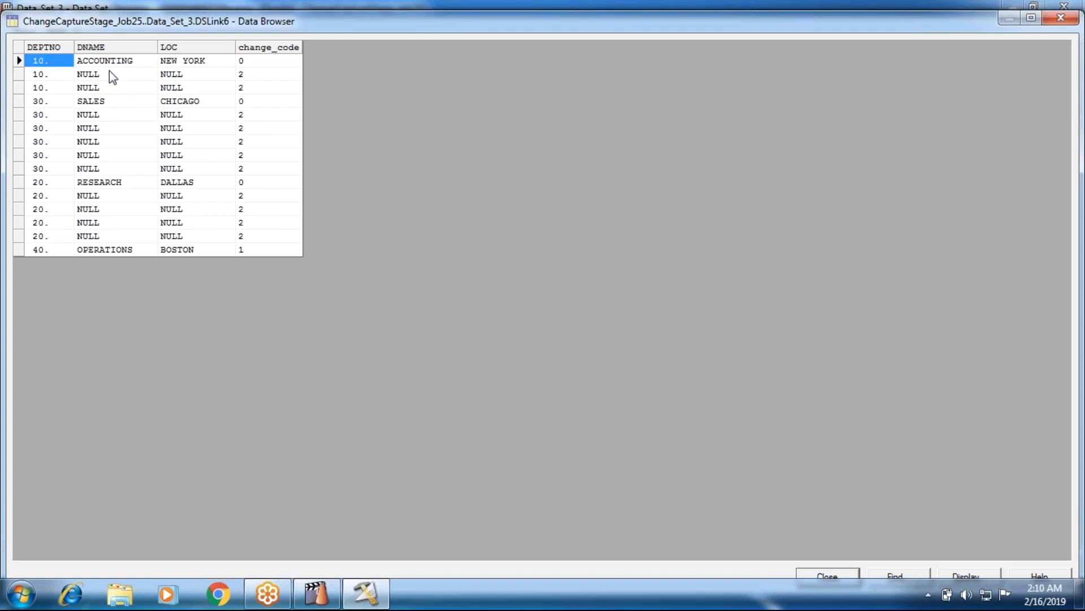
{"action": "left_click", "coordinate": [825, 578]}
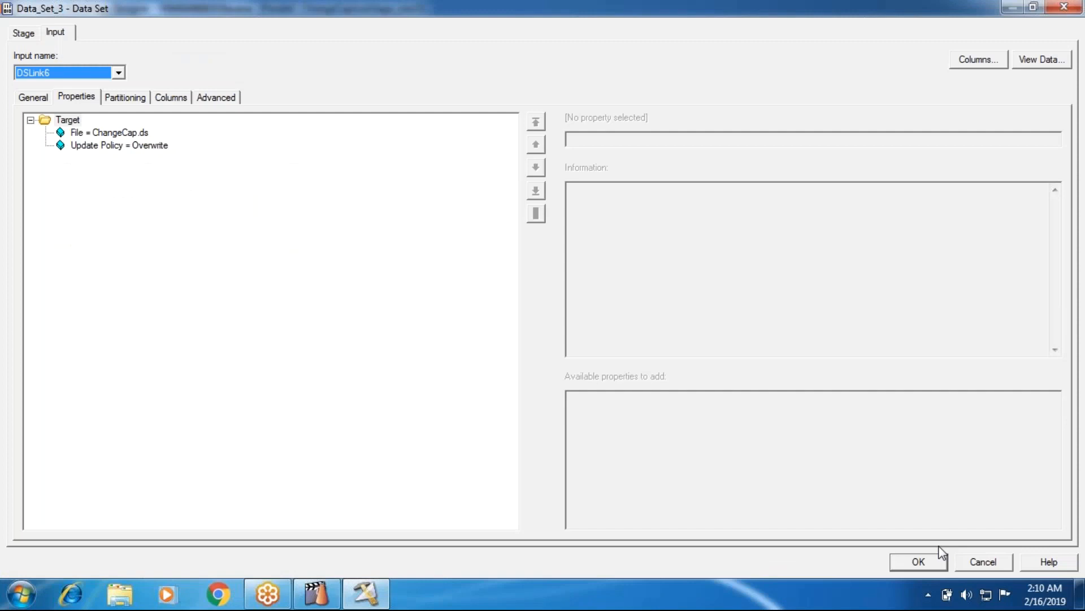
{"action": "left_click", "coordinate": [917, 562]}
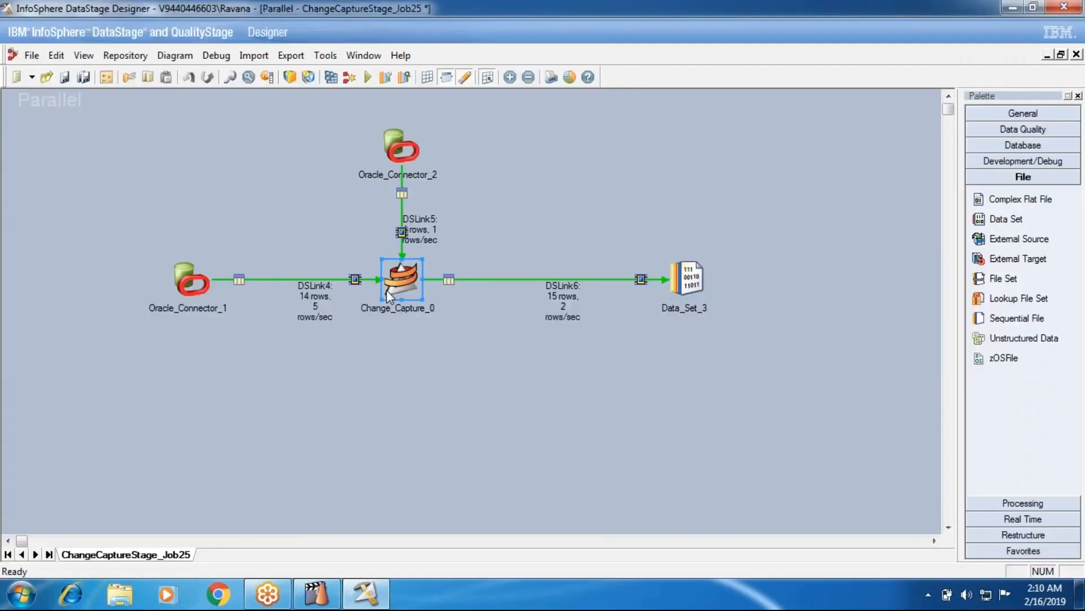
Review the Drop Output For Copy option in the Change_Capture_0 stage properties and close them.
{"action": "double_click", "coordinate": [389, 283]}
{"action": "left_click", "coordinate": [458, 305]}
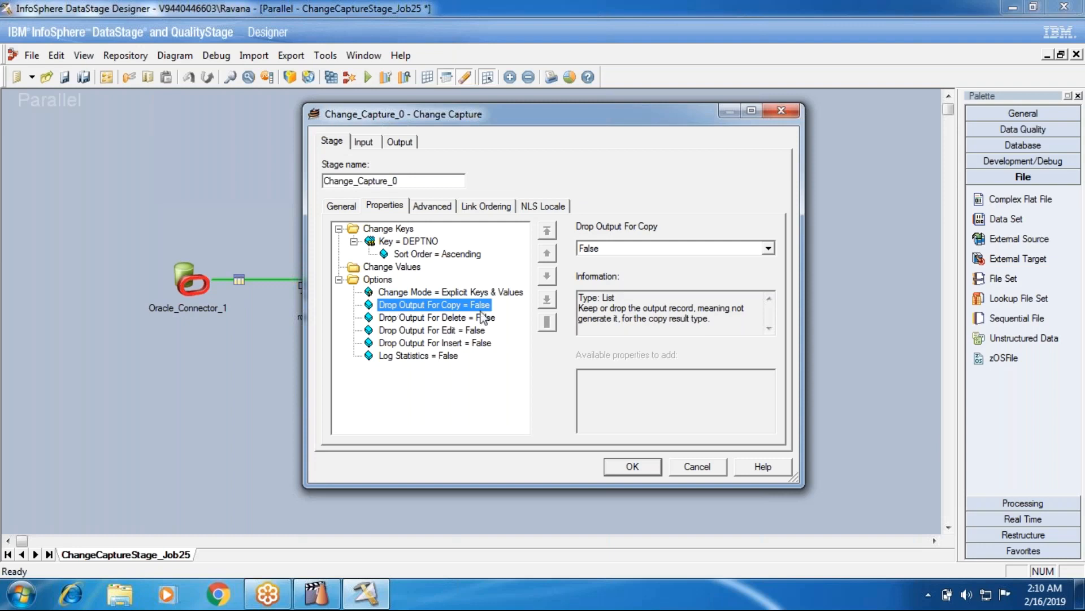
{"action": "left_click", "coordinate": [641, 466]}
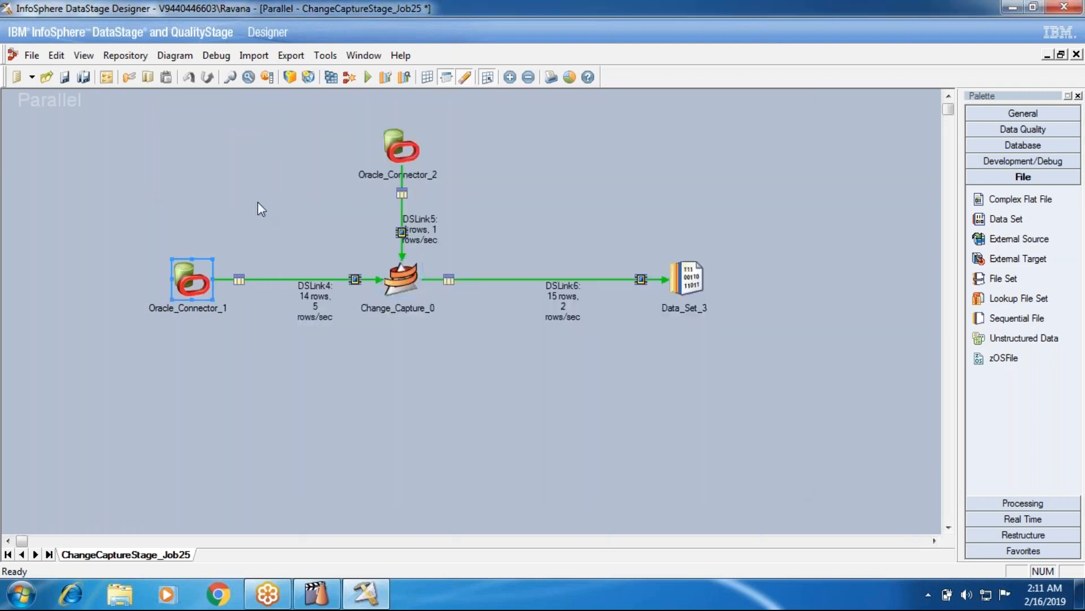
{"action": "left_click", "coordinate": [411, 150]}
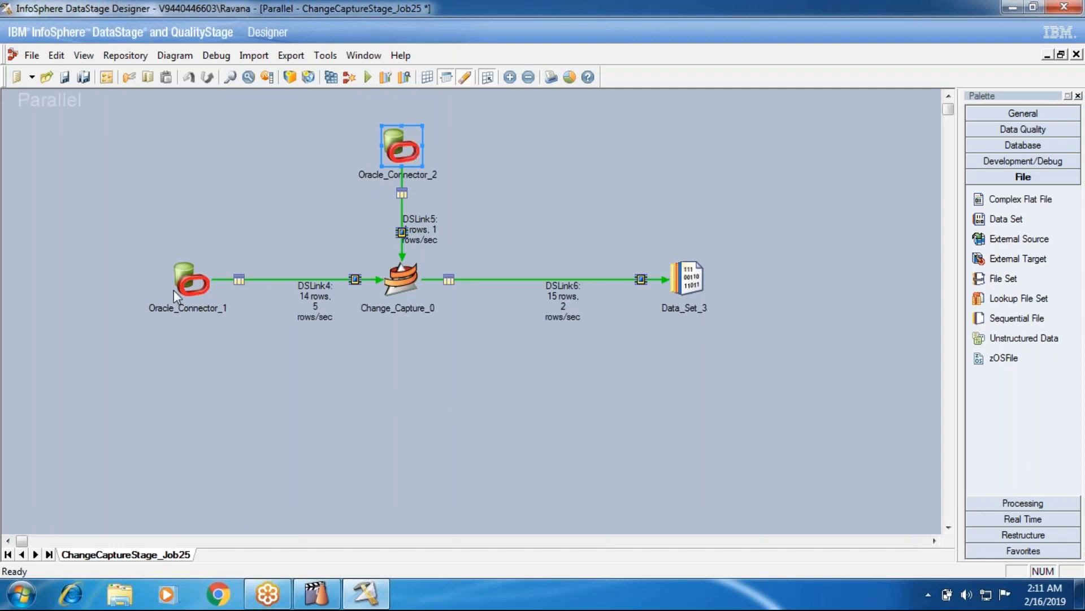
{"action": "left_click_drag", "start_coordinate": [116, 229], "coordinate": [249, 355]}
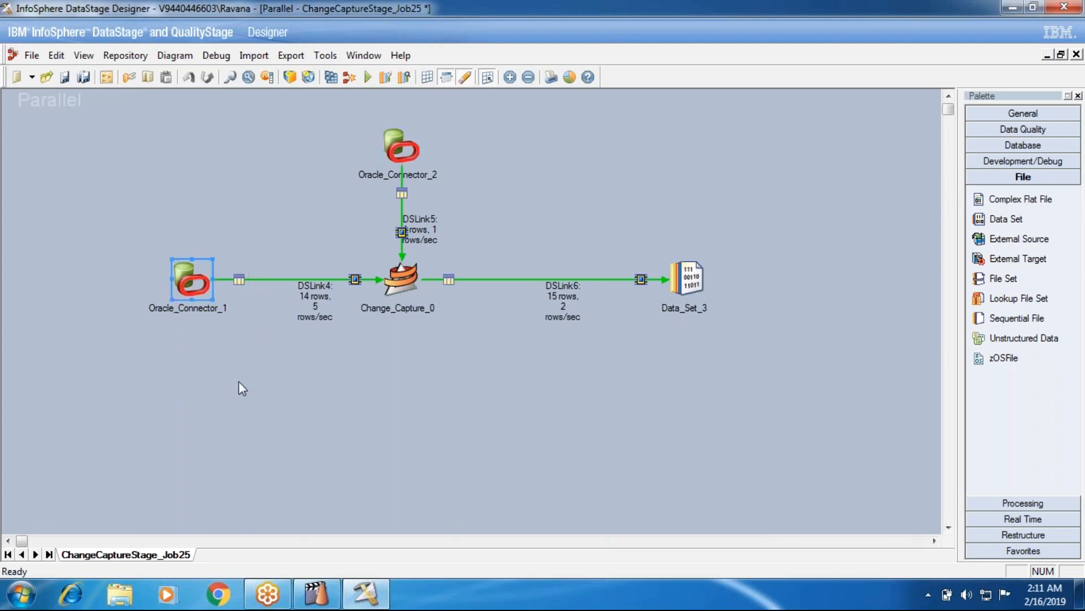
{"action": "left_click_drag", "start_coordinate": [120, 229], "coordinate": [236, 331]}
{"action": "left_click_drag", "start_coordinate": [115, 210], "coordinate": [239, 346]}
{"action": "left_click_drag", "start_coordinate": [364, 124], "coordinate": [437, 178]}
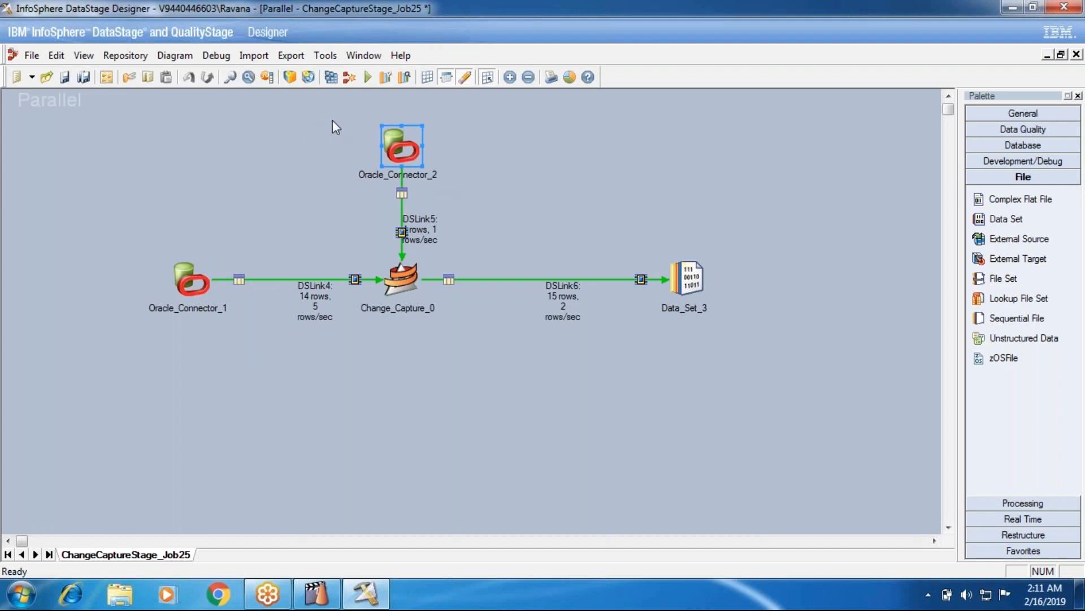
{"action": "left_click", "coordinate": [206, 283]}
{"action": "left_click", "coordinate": [400, 146]}
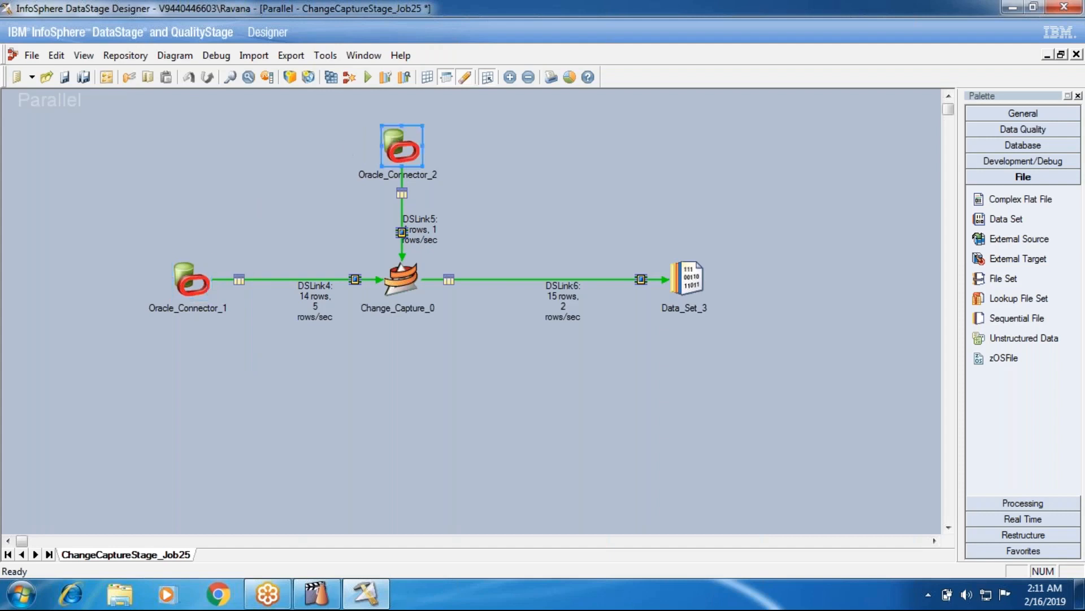
{"action": "left_click", "coordinate": [190, 279]}
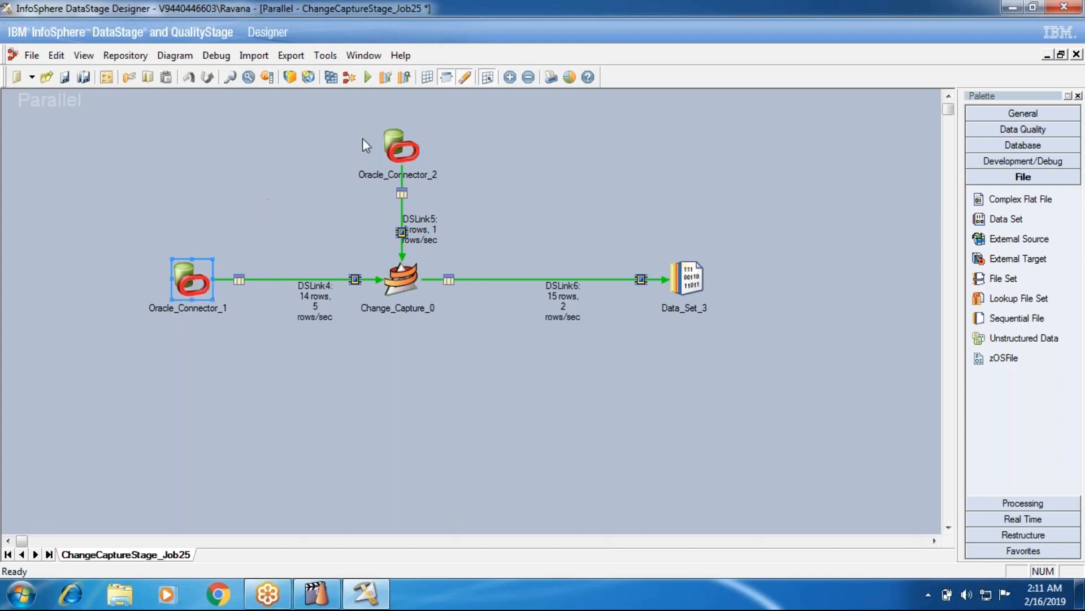
{"action": "left_click", "coordinate": [398, 152]}
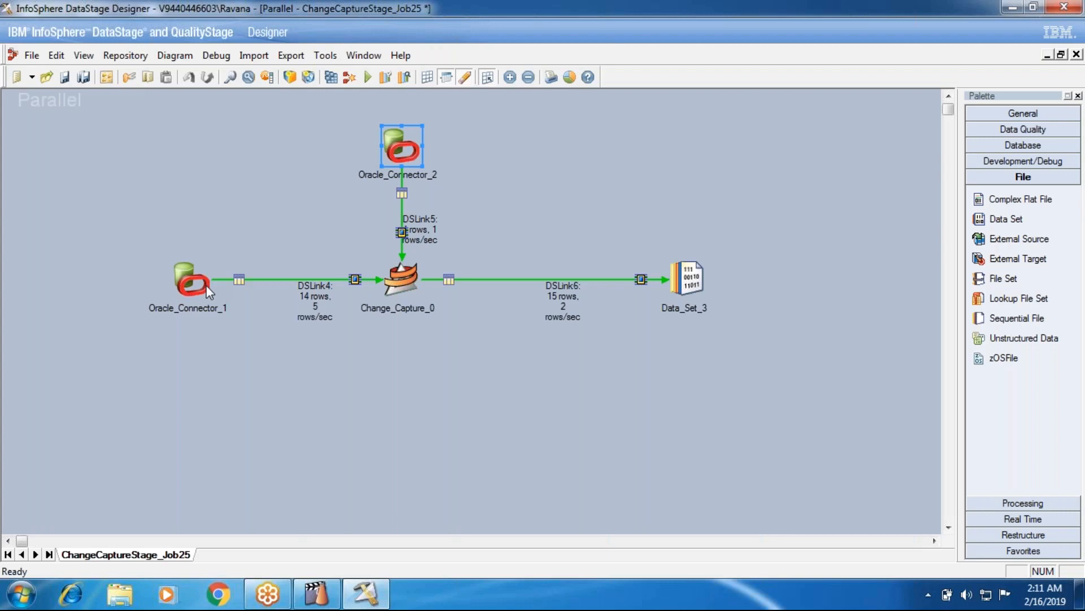
Add the Copy Code option with value 0 and the Insert Code option with value 1 to the Change_Capture_0 stage, and accept the settings.
{"action": "double_click", "coordinate": [405, 283]}
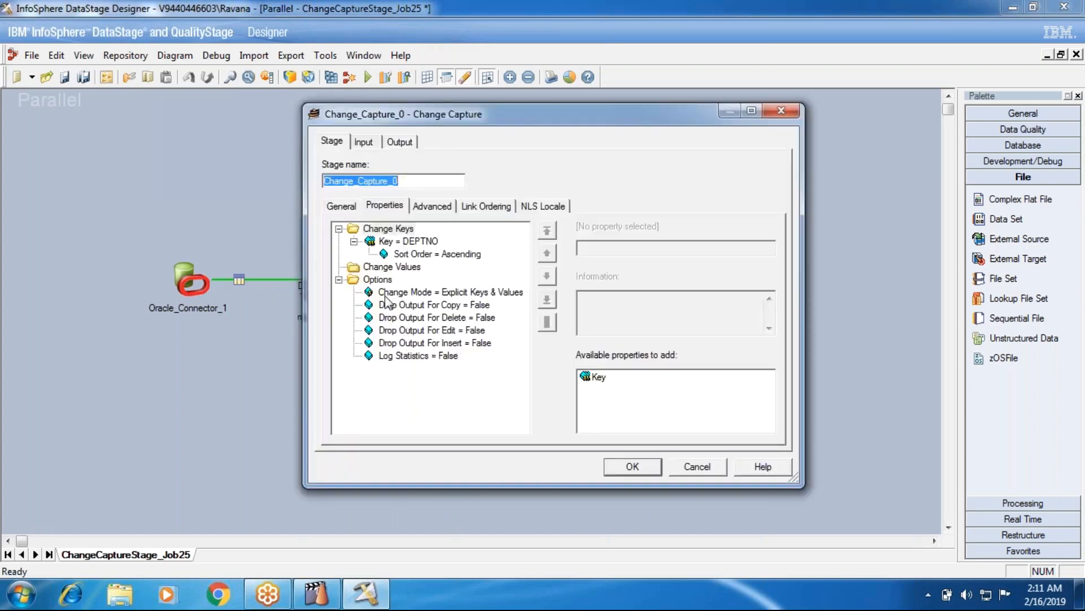
{"action": "left_click", "coordinate": [377, 279]}
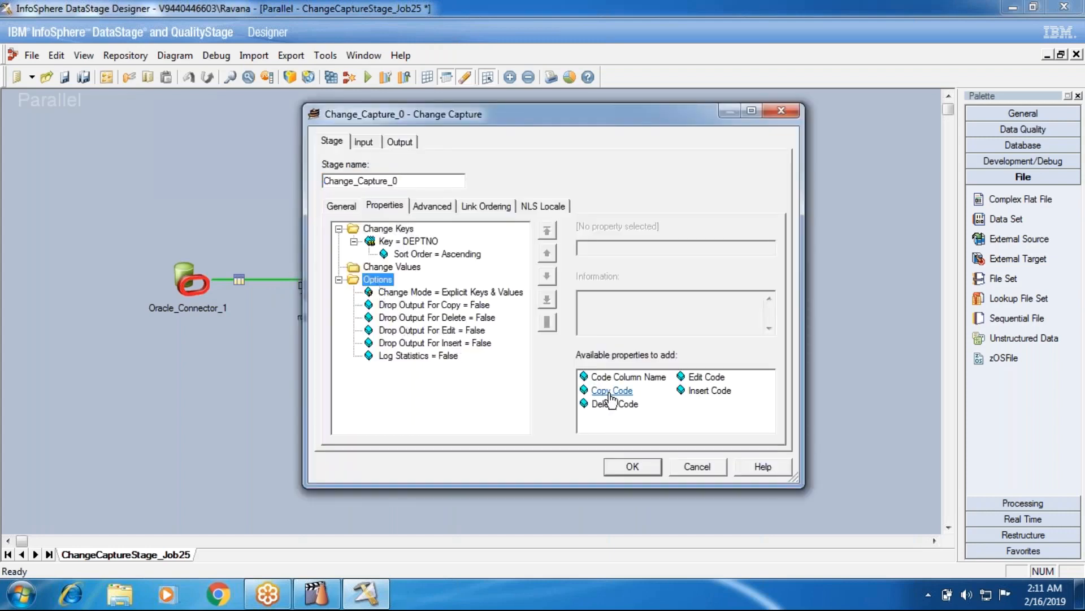
{"action": "double_click", "coordinate": [611, 392]}
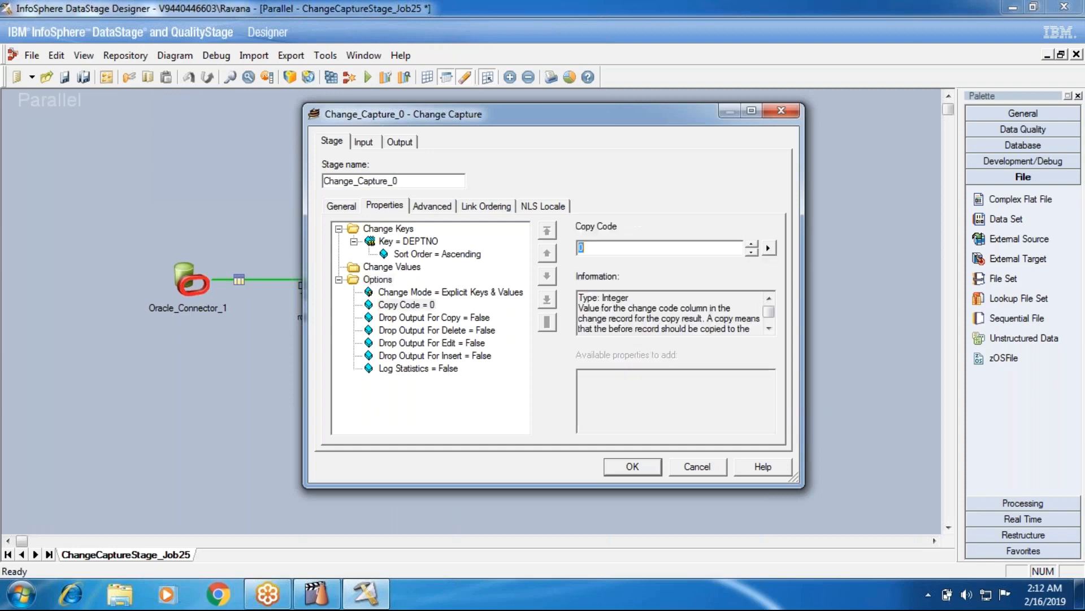
{"action": "left_click", "coordinate": [381, 271]}
{"action": "left_click", "coordinate": [380, 279]}
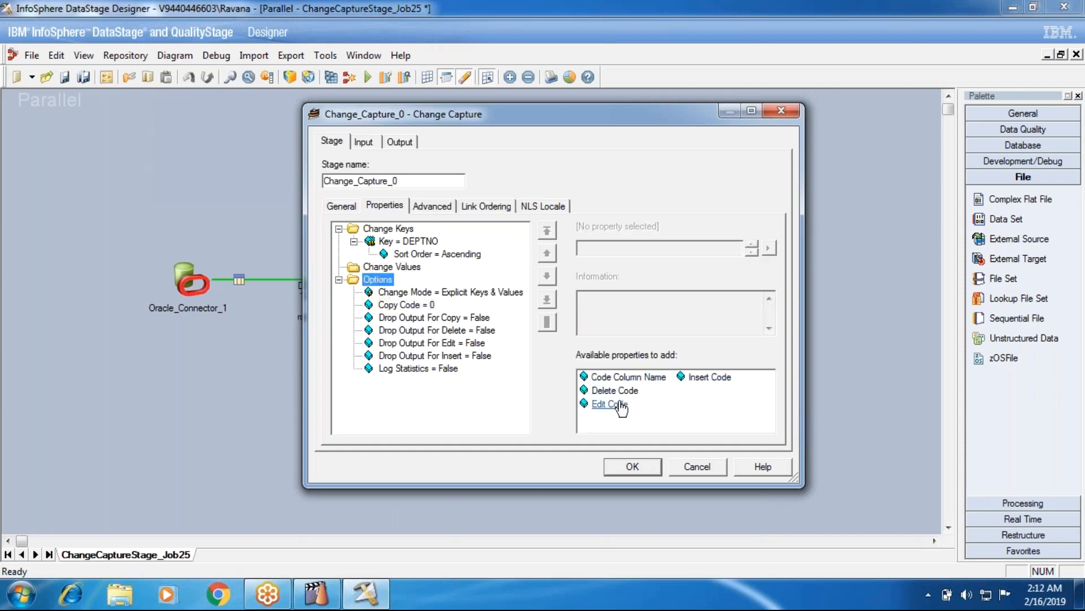
{"action": "left_click", "coordinate": [698, 375]}
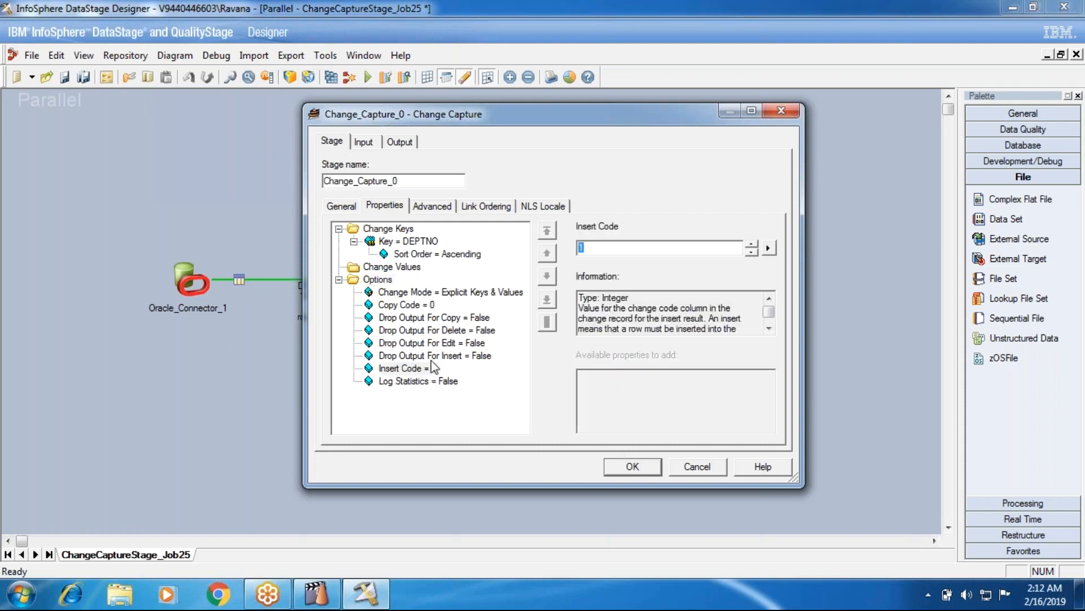
{"action": "left_click", "coordinate": [633, 466]}
View the DSLink6 data of Data_Set_3 and examine the change_code values of the DEPTNO 10 rows and the SALES row.
{"action": "right_click", "coordinate": [700, 265]}
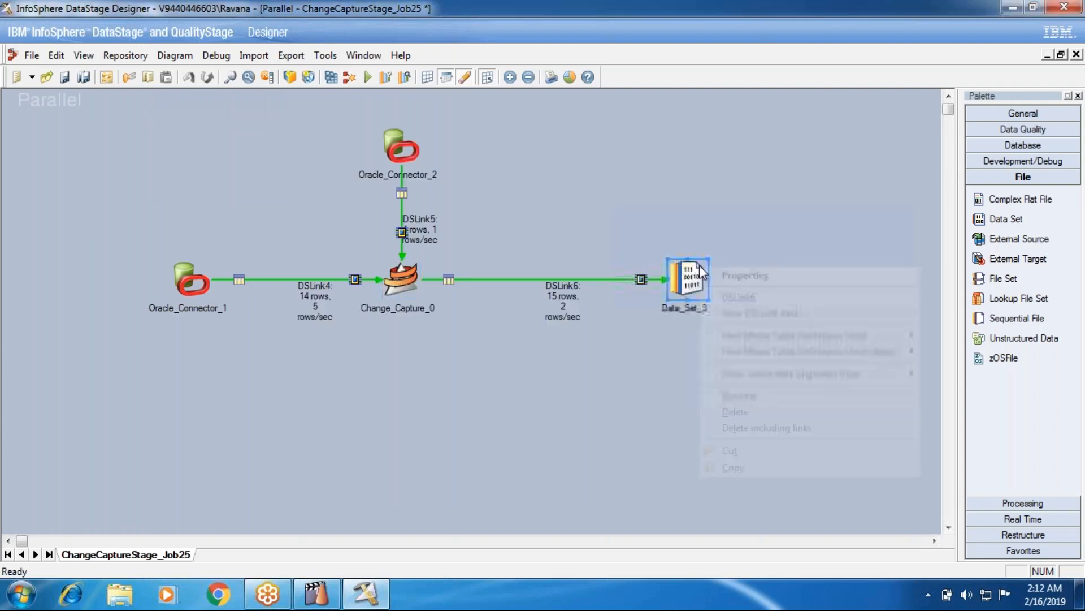
{"action": "left_click", "coordinate": [752, 378]}
{"action": "left_click", "coordinate": [670, 256]}
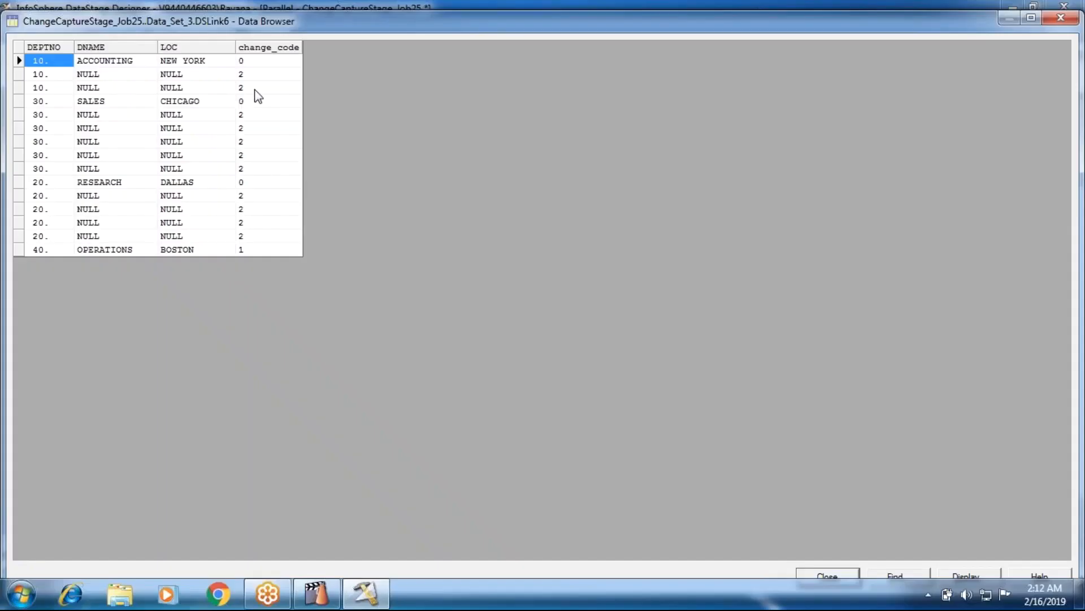
{"action": "left_click", "coordinate": [243, 76]}
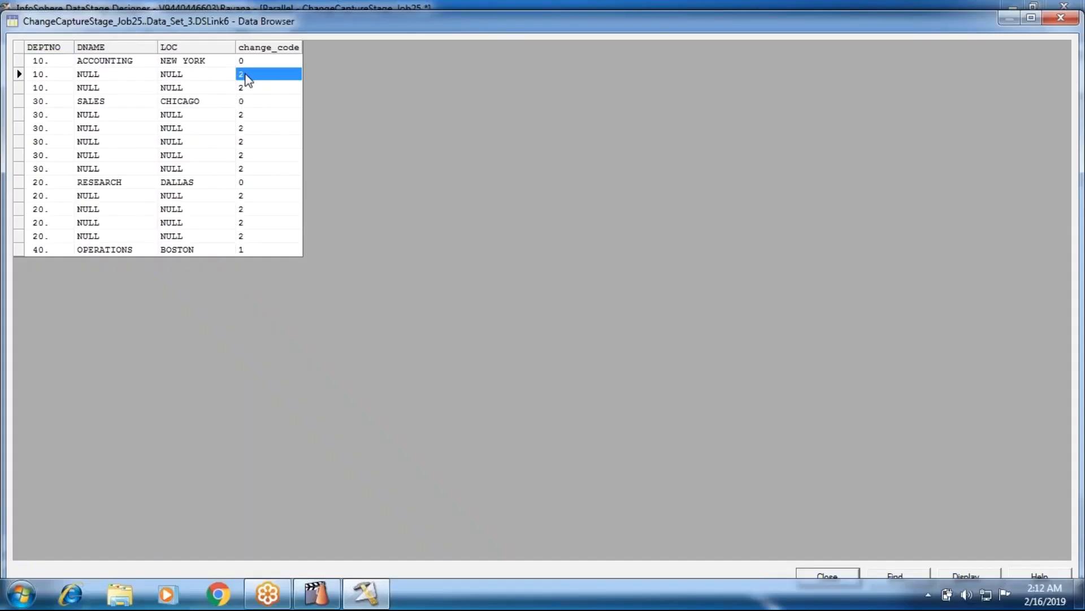
{"action": "left_click", "coordinate": [234, 86]}
{"action": "left_click", "coordinate": [253, 87]}
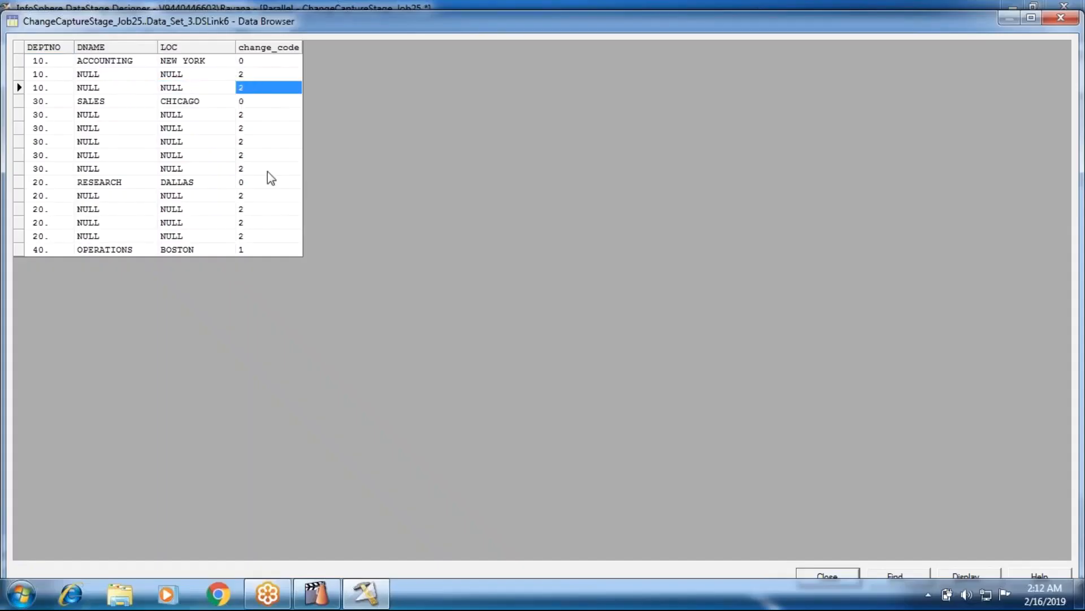
{"action": "left_click", "coordinate": [240, 103]}
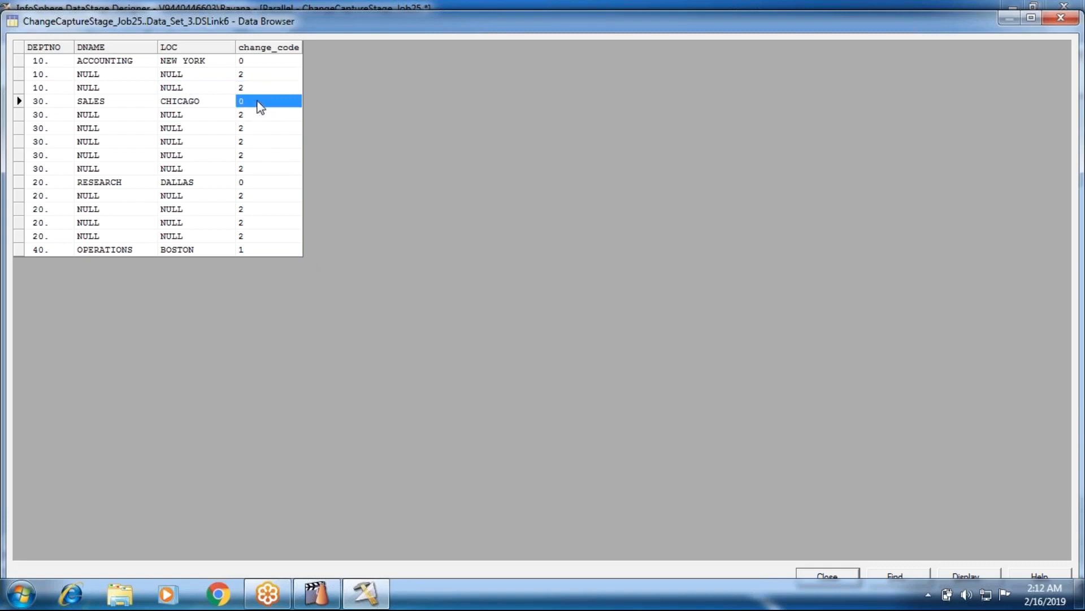
Examine the DEPTNO 10, 30, 20 and 40 rows and the change code of the OPERATIONS row, and close the data browser.
{"action": "left_click", "coordinate": [41, 61]}
{"action": "left_click", "coordinate": [45, 106]}
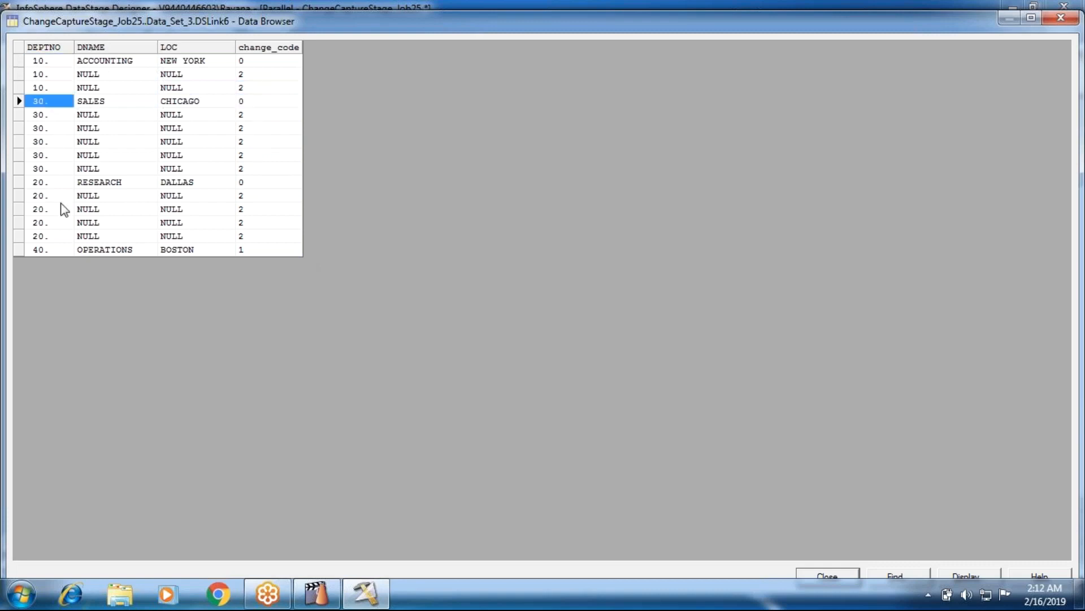
{"action": "left_click", "coordinate": [38, 183]}
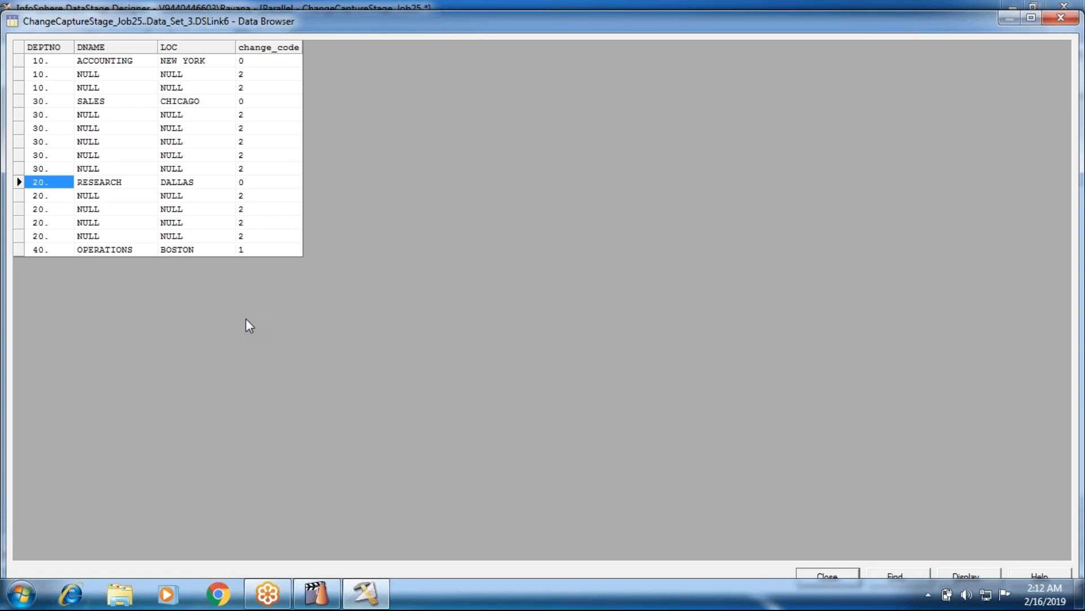
{"action": "left_click", "coordinate": [40, 252]}
{"action": "left_click", "coordinate": [238, 250]}
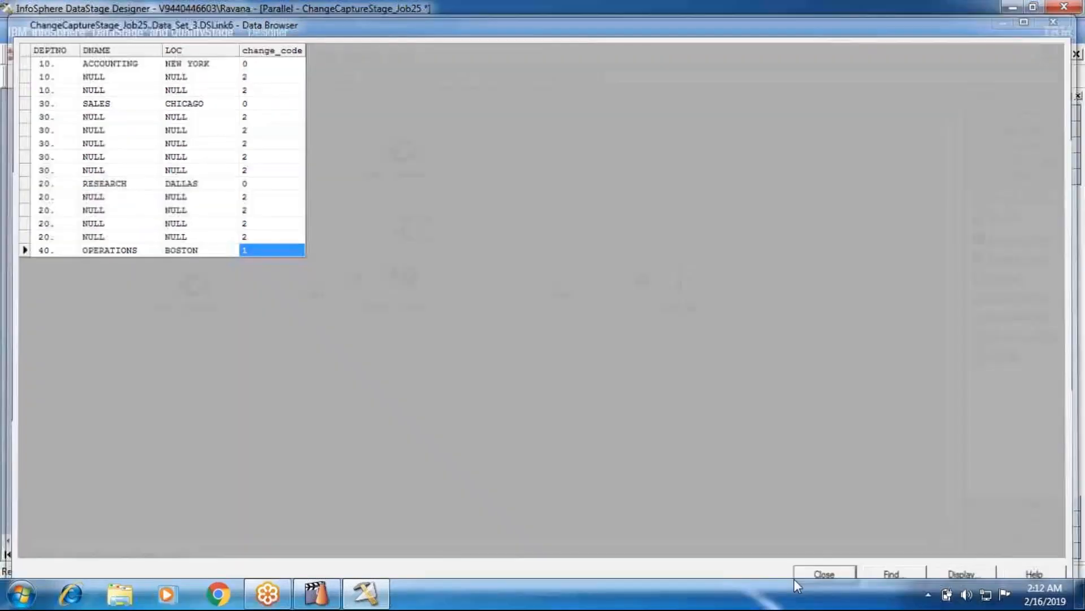
{"action": "left_click", "coordinate": [800, 576]}
Add the Delete Code option with value 2 to the Change_Capture_0 stage, check the Insert Code option, and accept the settings.
{"action": "double_click", "coordinate": [401, 301]}
{"action": "left_click", "coordinate": [377, 280]}
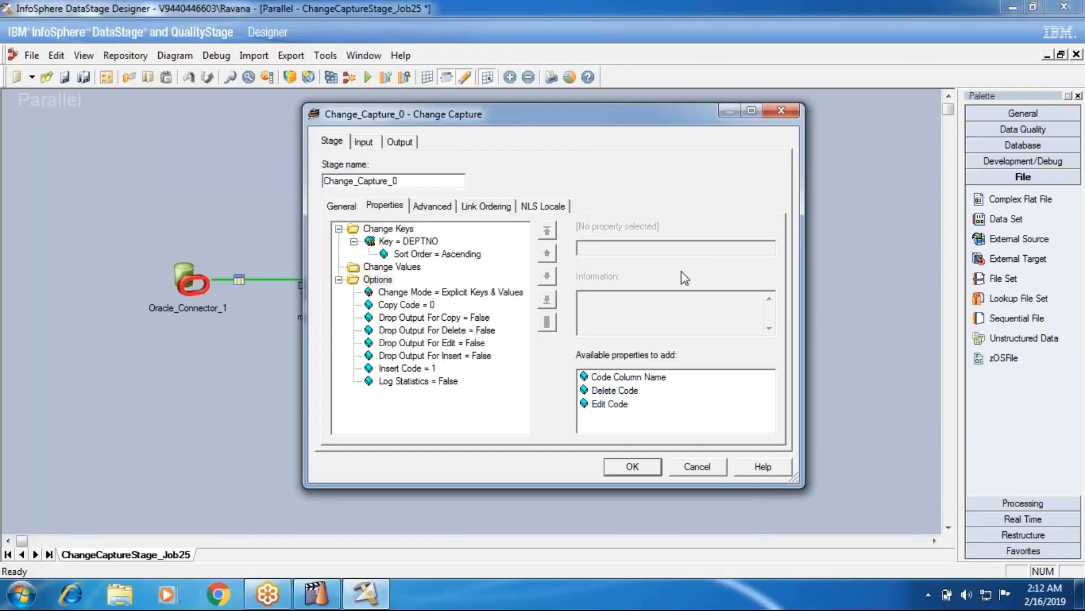
{"action": "left_click", "coordinate": [625, 395]}
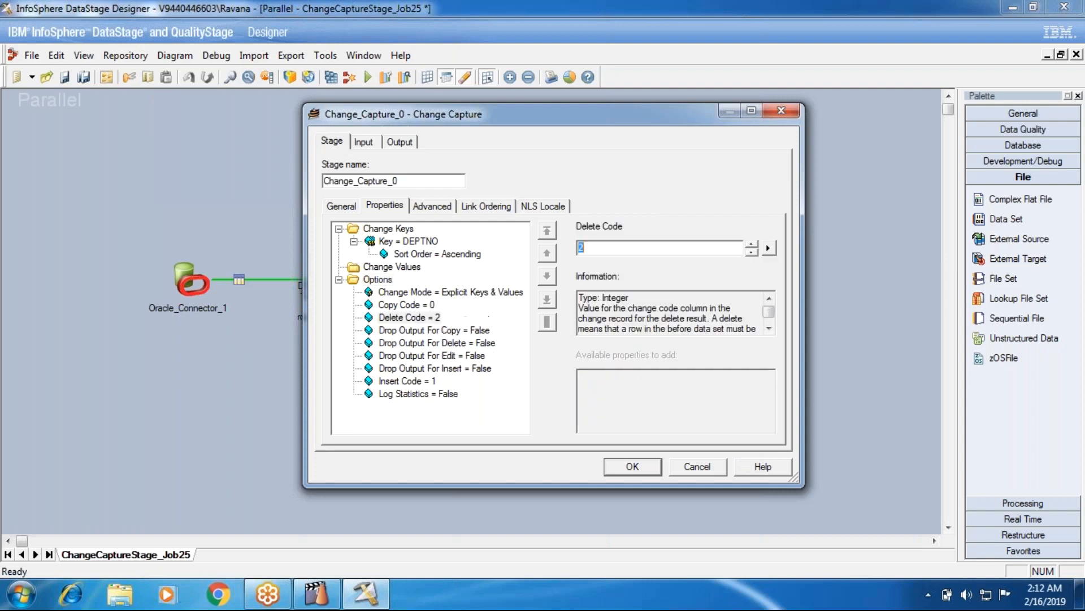
{"action": "left_click", "coordinate": [373, 280]}
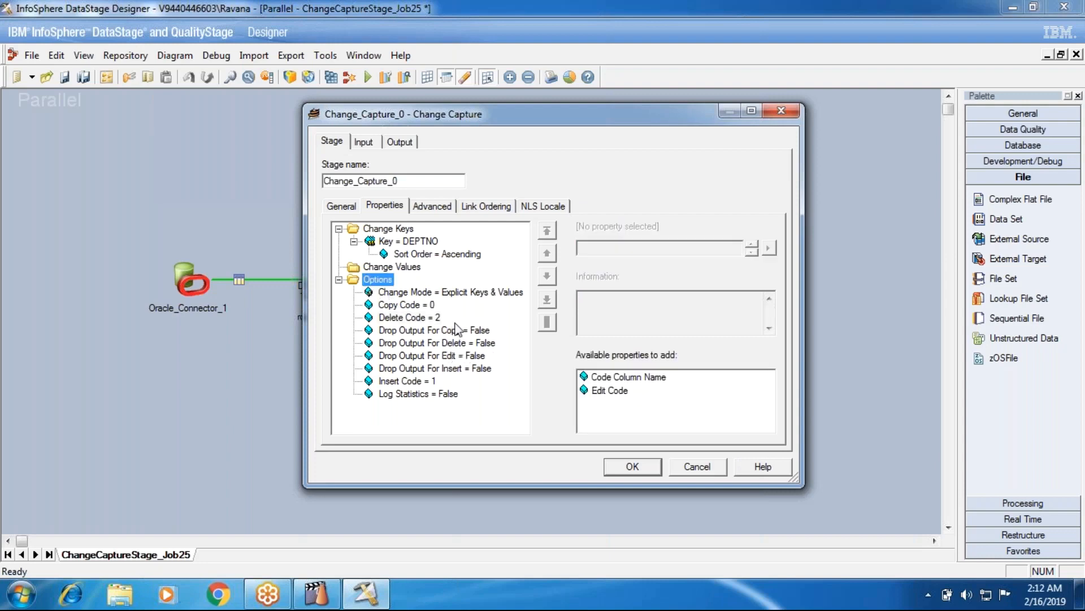
{"action": "left_click", "coordinate": [429, 385]}
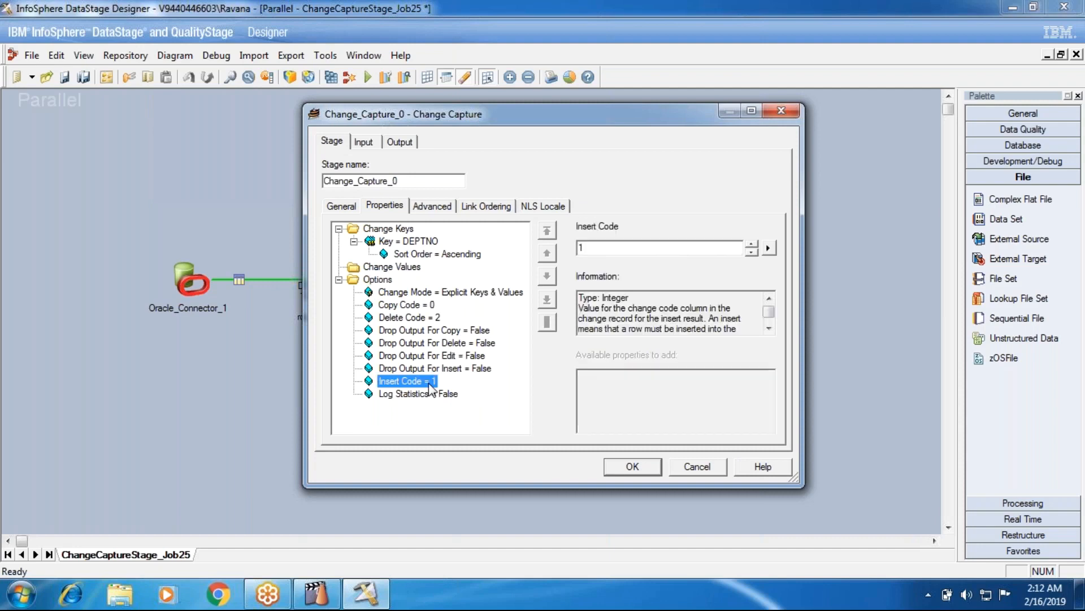
{"action": "left_click", "coordinate": [629, 466]}
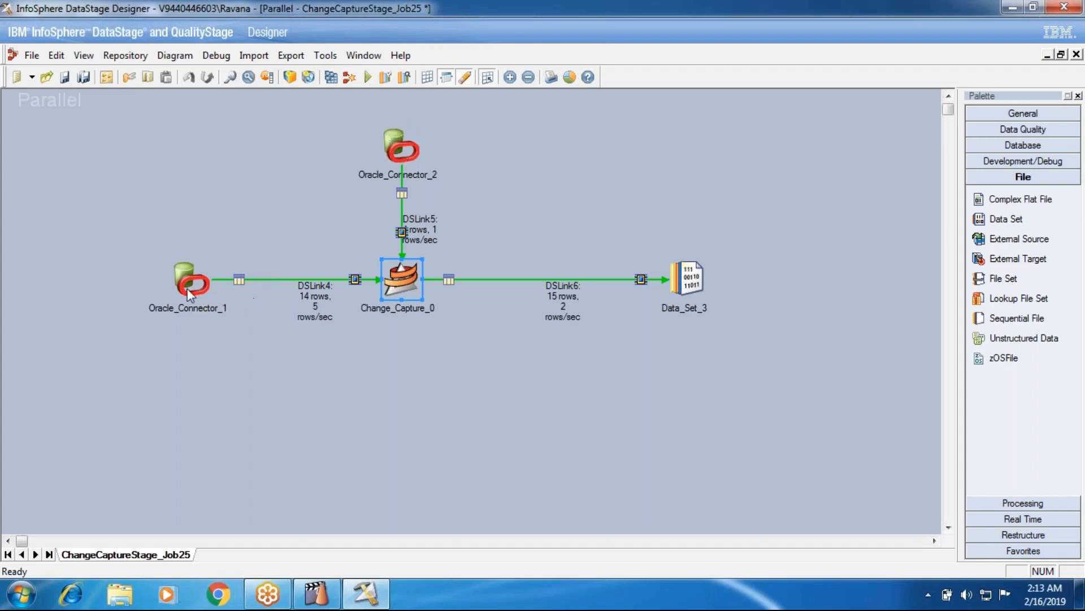
Reopen the Change_Capture_0 stage properties, review the Insert Code option, and close them.
{"action": "left_click", "coordinate": [395, 153]}
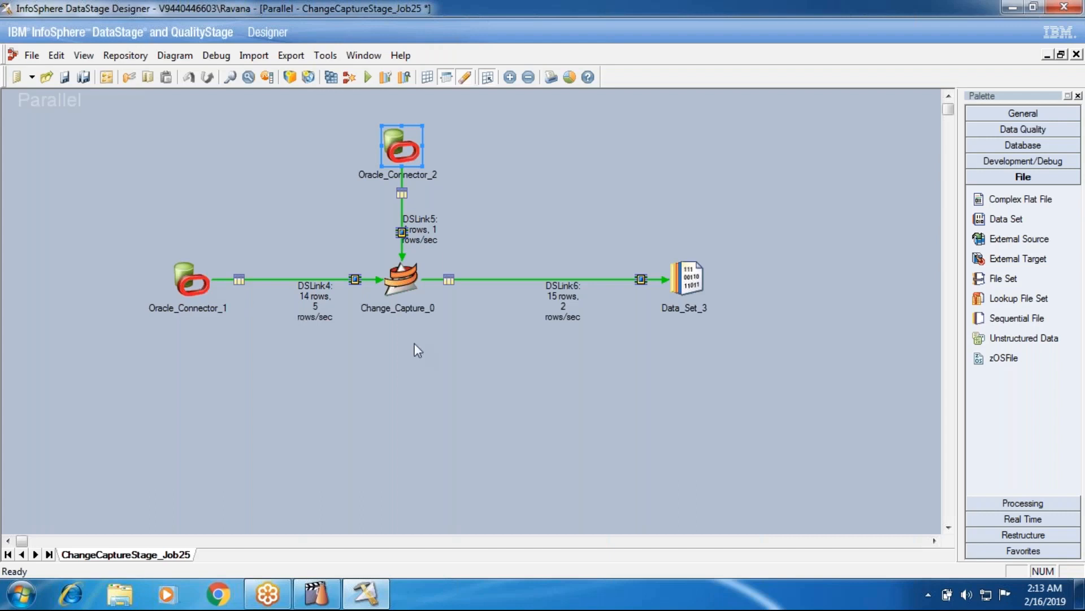
{"action": "double_click", "coordinate": [405, 274]}
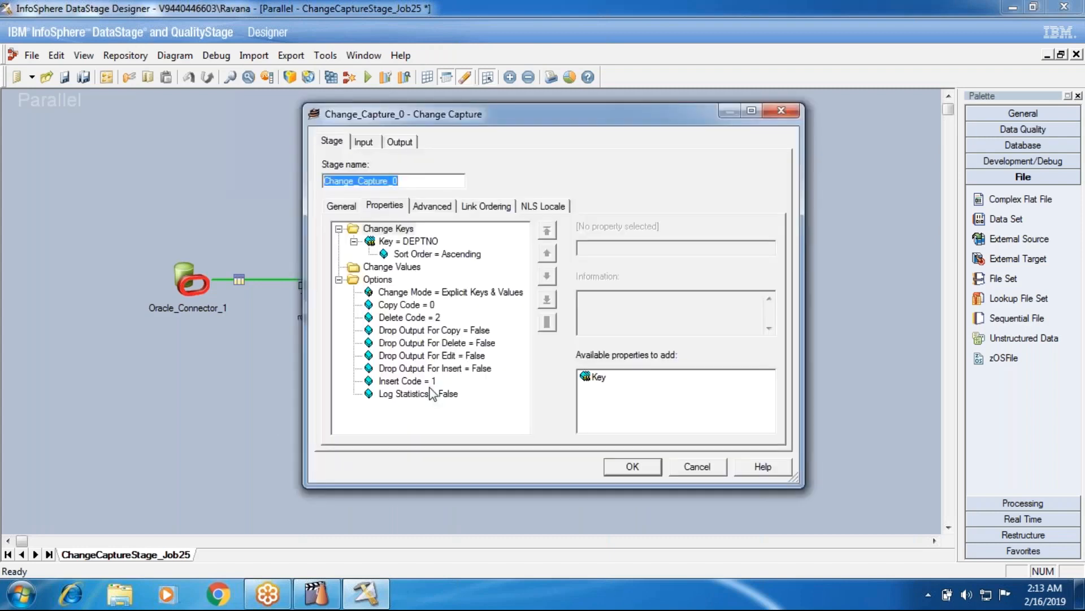
{"action": "left_click", "coordinate": [432, 382]}
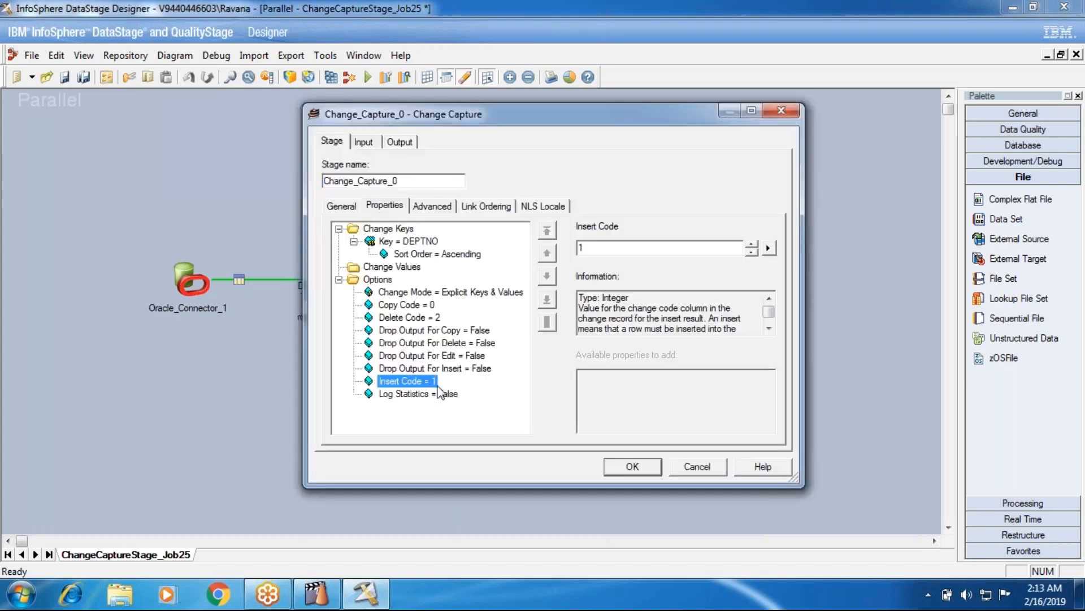
{"action": "left_click", "coordinate": [632, 466]}
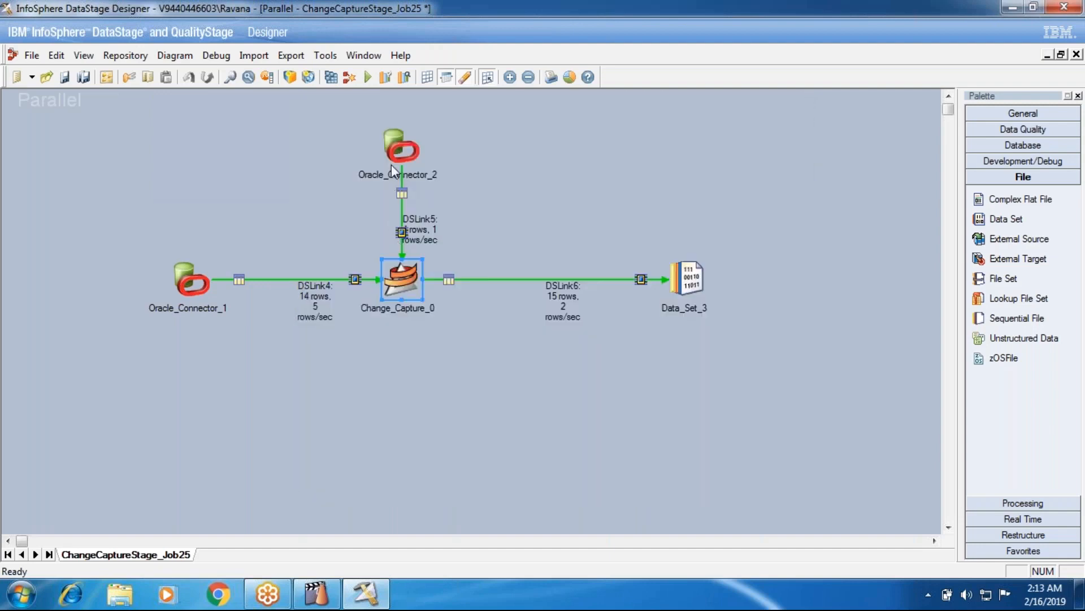
Reopen the Change_Capture_0 stage properties and add the Edit Code option with value 3.
{"action": "double_click", "coordinate": [400, 283]}
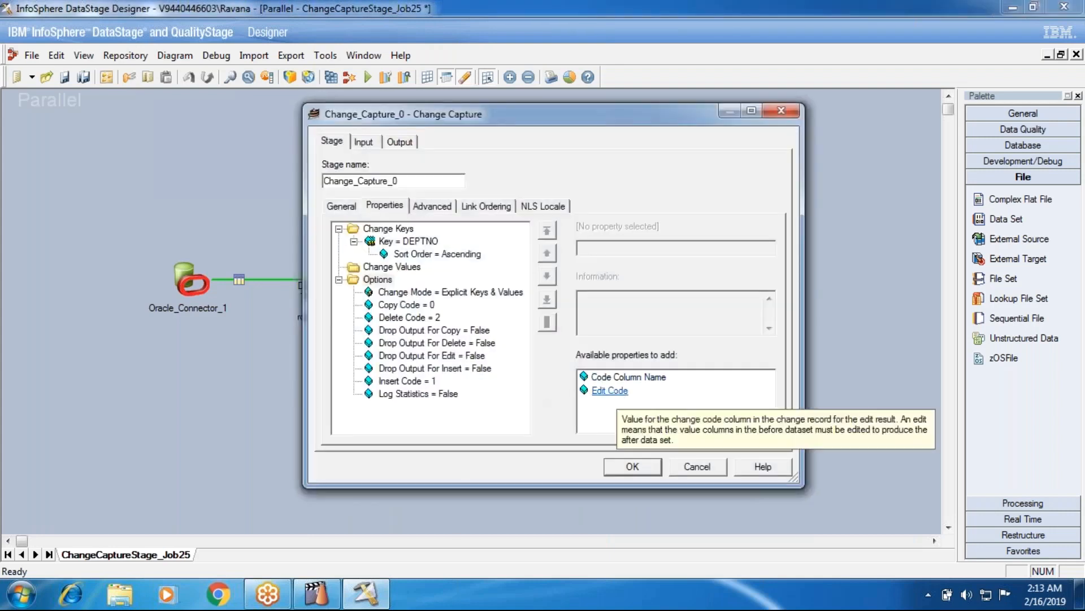
{"action": "double_click", "coordinate": [610, 390]}
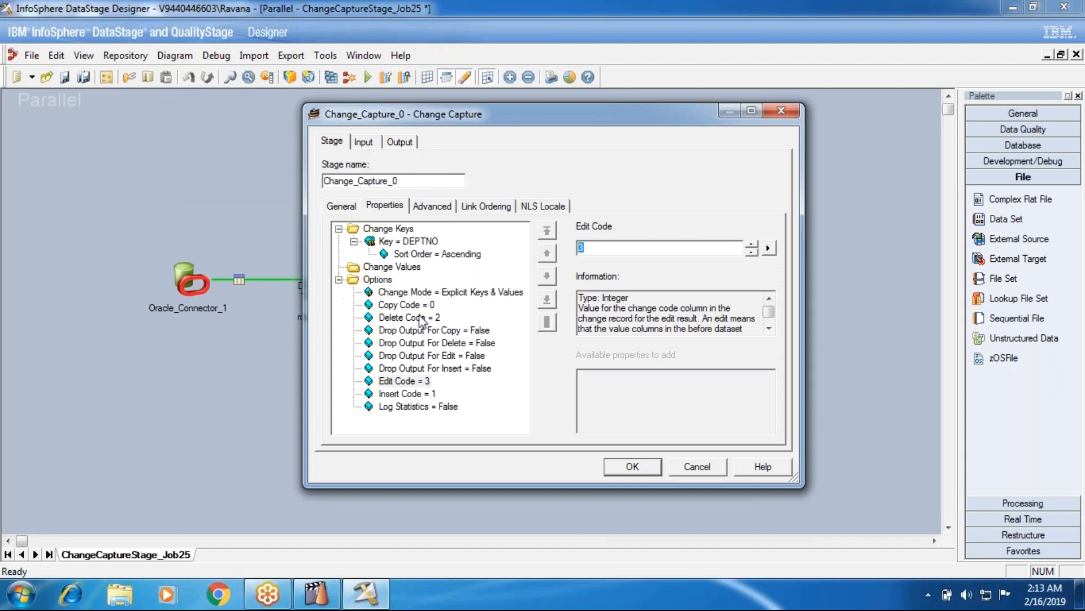
Try the All Keys, Explicit Values change mode and add an empty Value property under Change Values.
{"action": "left_click", "coordinate": [419, 292]}
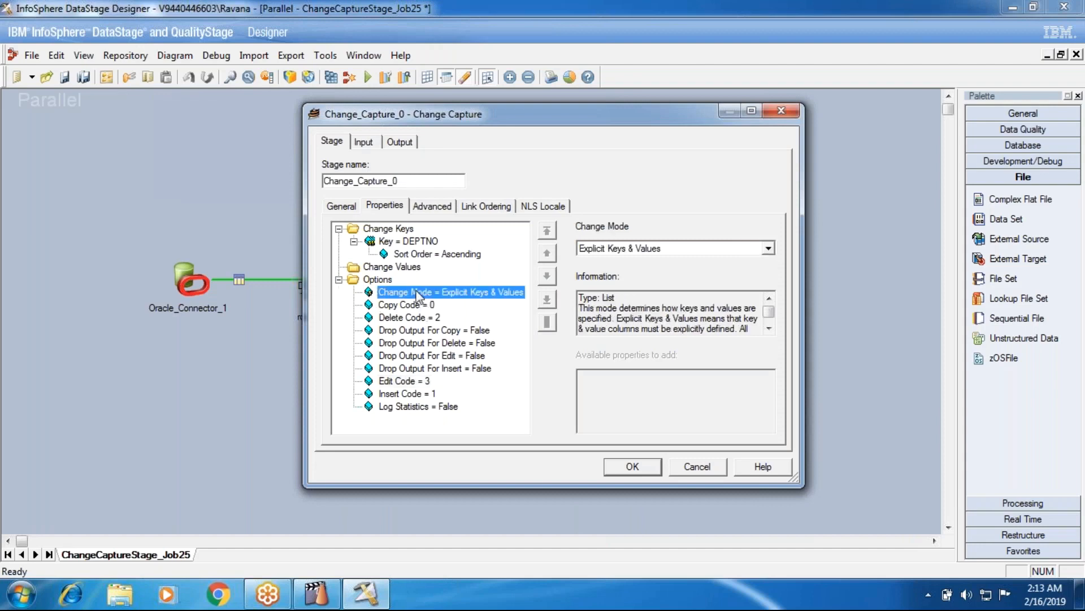
{"action": "left_click", "coordinate": [622, 249]}
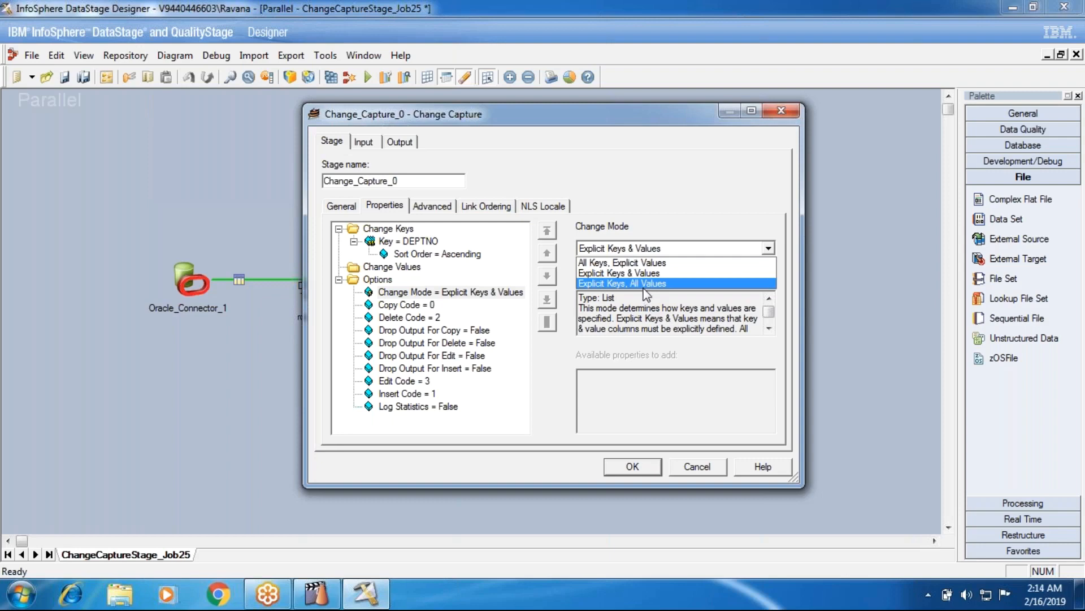
{"action": "left_click", "coordinate": [661, 264]}
{"action": "key", "text": "Return"}
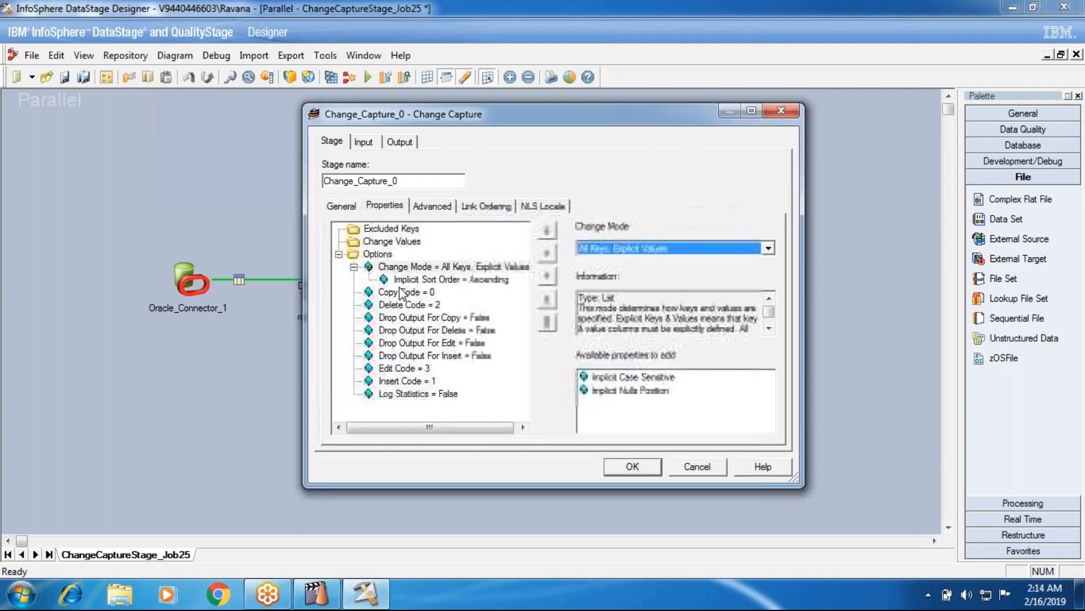
{"action": "left_click", "coordinate": [394, 245]}
{"action": "double_click", "coordinate": [596, 377]}
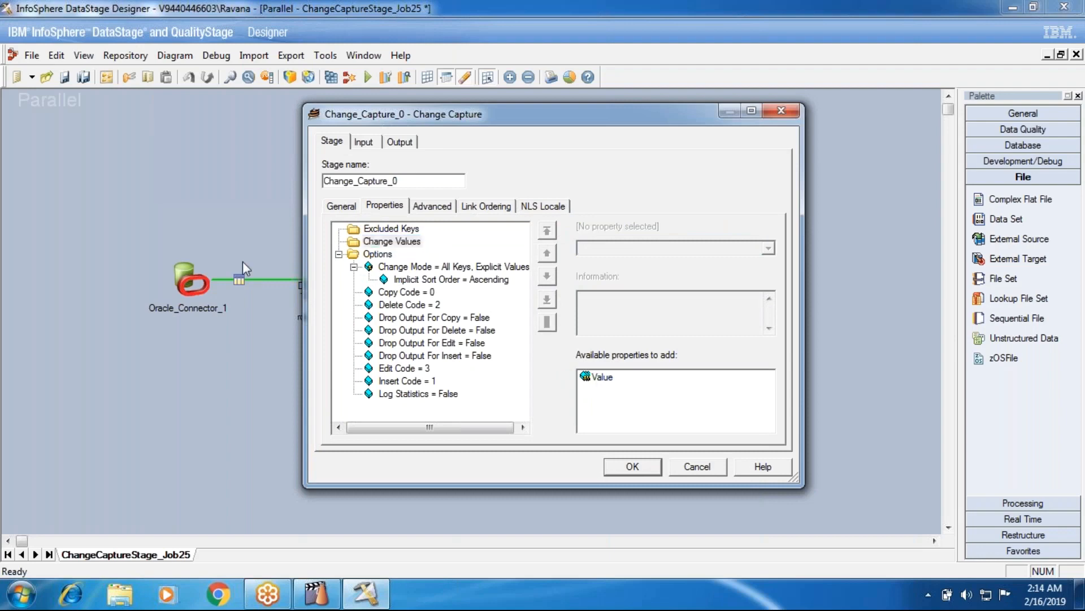
Check the Excluded Keys group and reset the Change Mode option to its default, Explicit Keys & Values.
{"action": "left_click", "coordinate": [377, 231]}
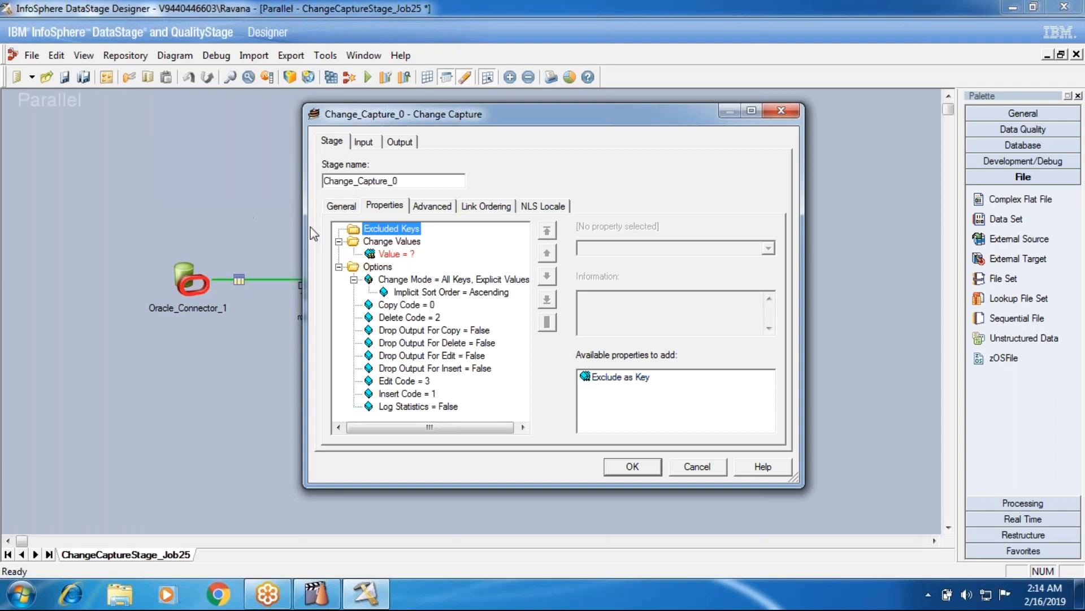
{"action": "left_click", "coordinate": [415, 280]}
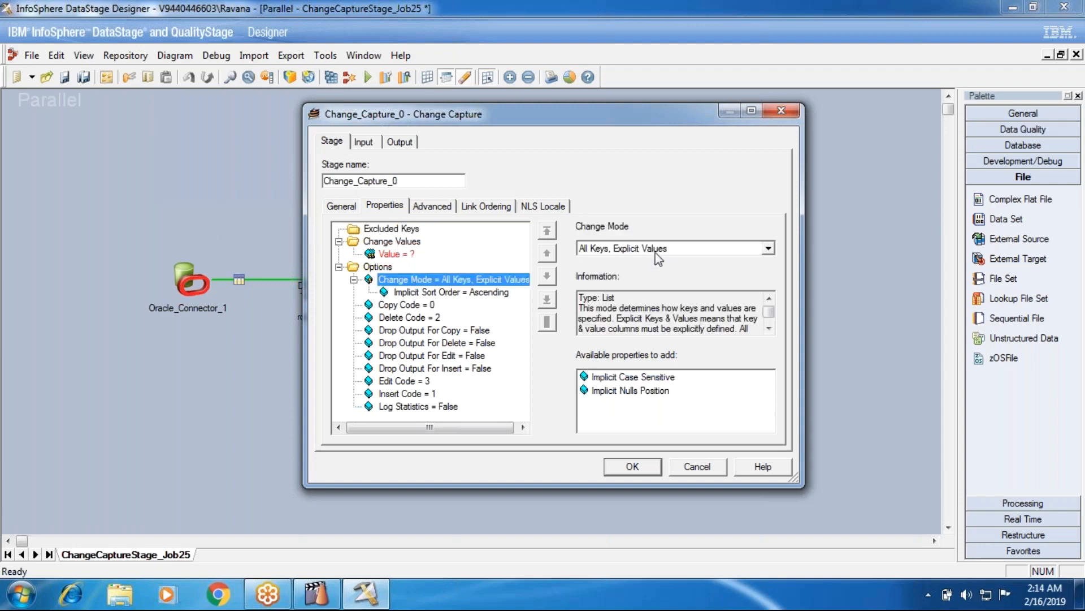
{"action": "left_click", "coordinate": [655, 252]}
{"action": "left_click", "coordinate": [447, 283]}
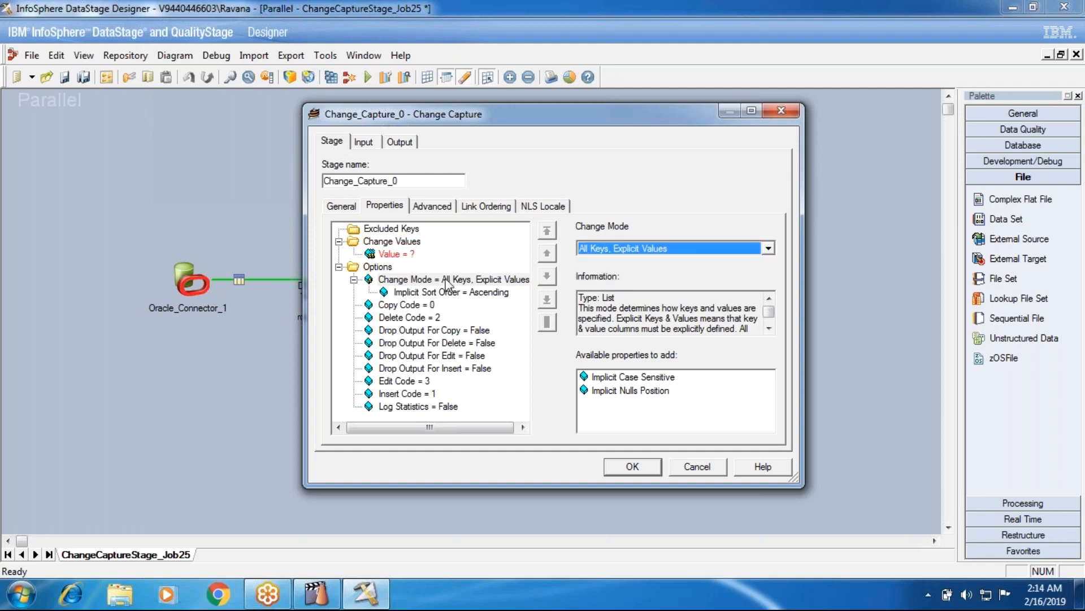
{"action": "left_click", "coordinate": [447, 283]}
{"action": "right_click", "coordinate": [448, 284]}
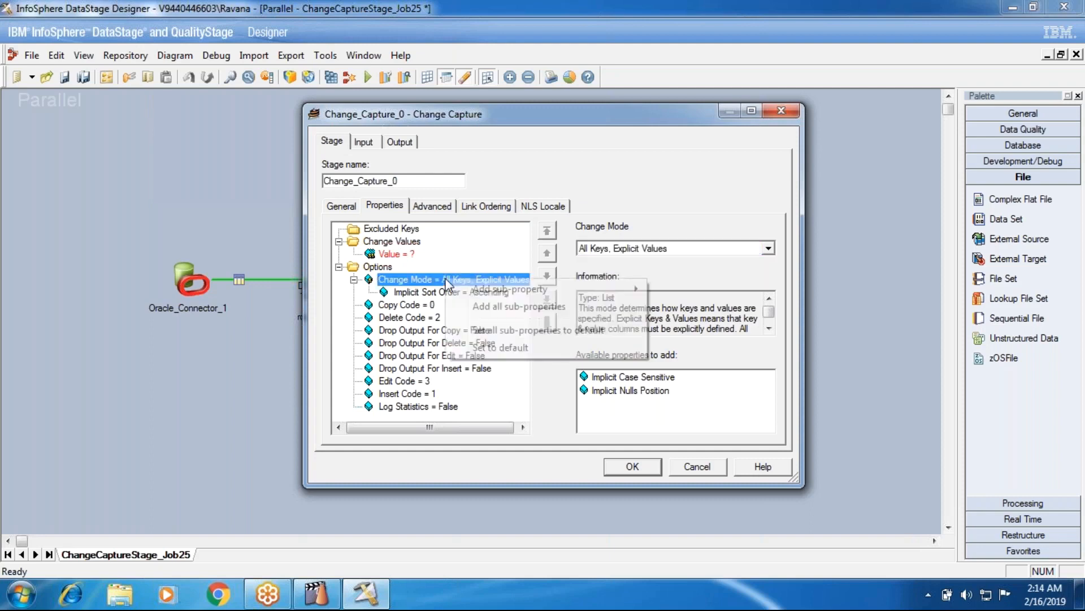
{"action": "left_click", "coordinate": [501, 347]}
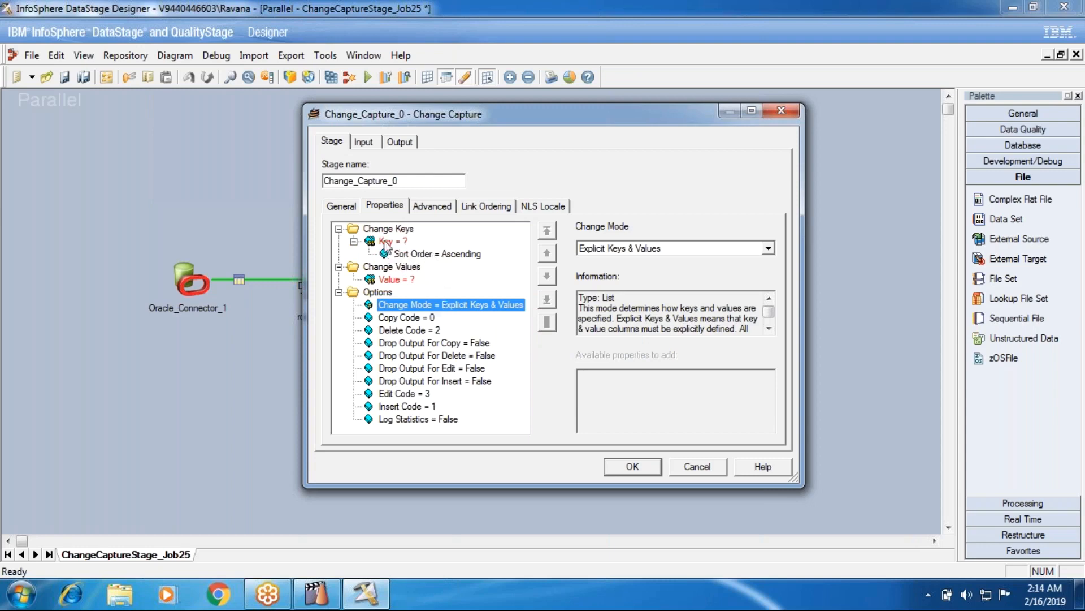
Review the stage's Change Mode, Copy Code, Delete Code, Edit Code, Insert Code and Drop Output options.
{"action": "left_click", "coordinate": [417, 319]}
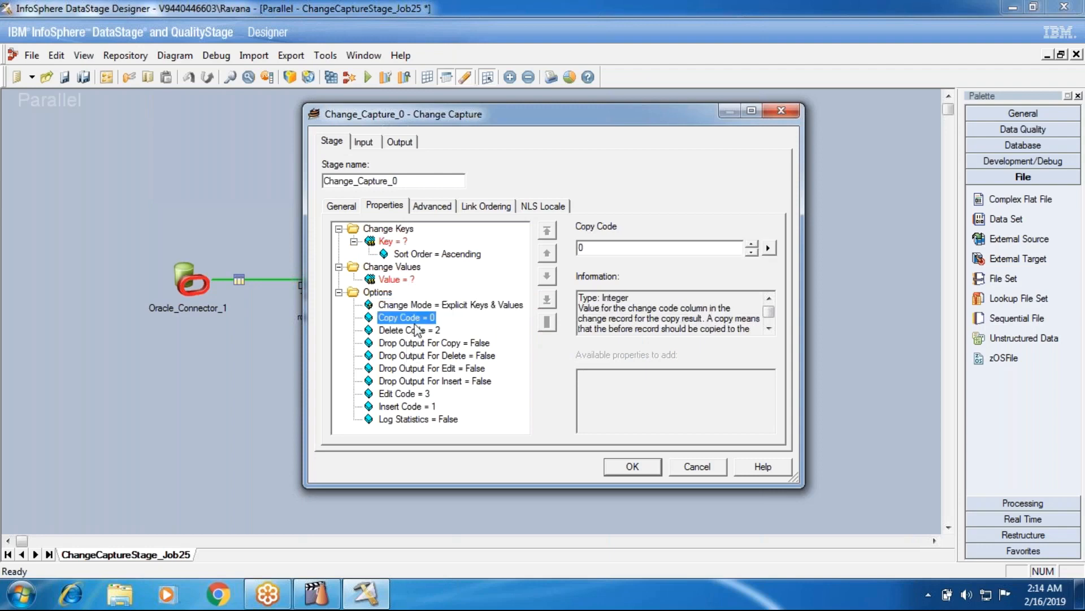
{"action": "left_click", "coordinate": [421, 330]}
{"action": "left_click", "coordinate": [417, 407]}
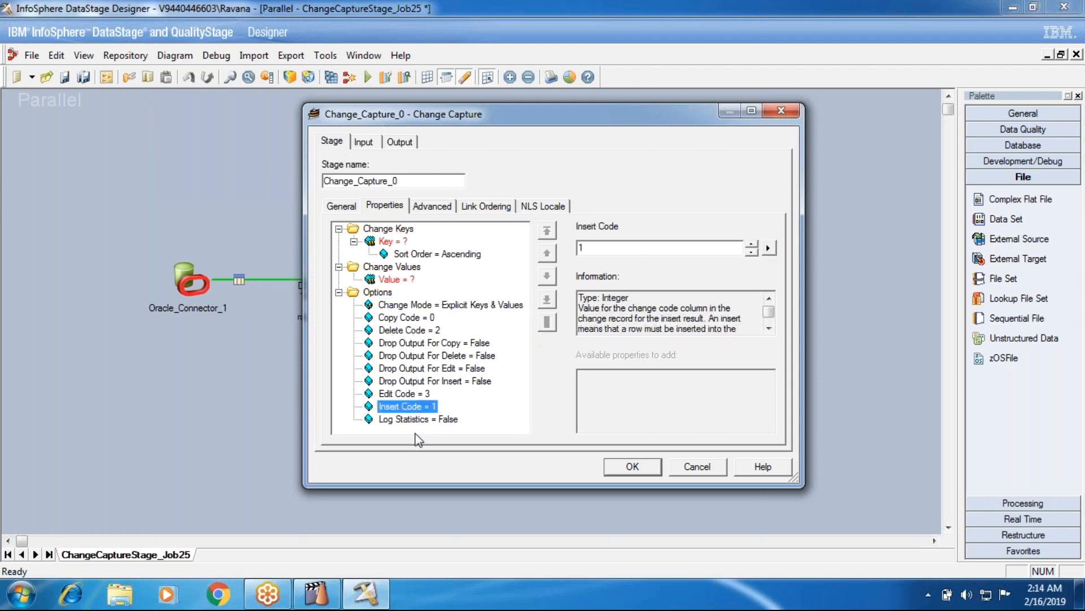
{"action": "left_click", "coordinate": [413, 393]}
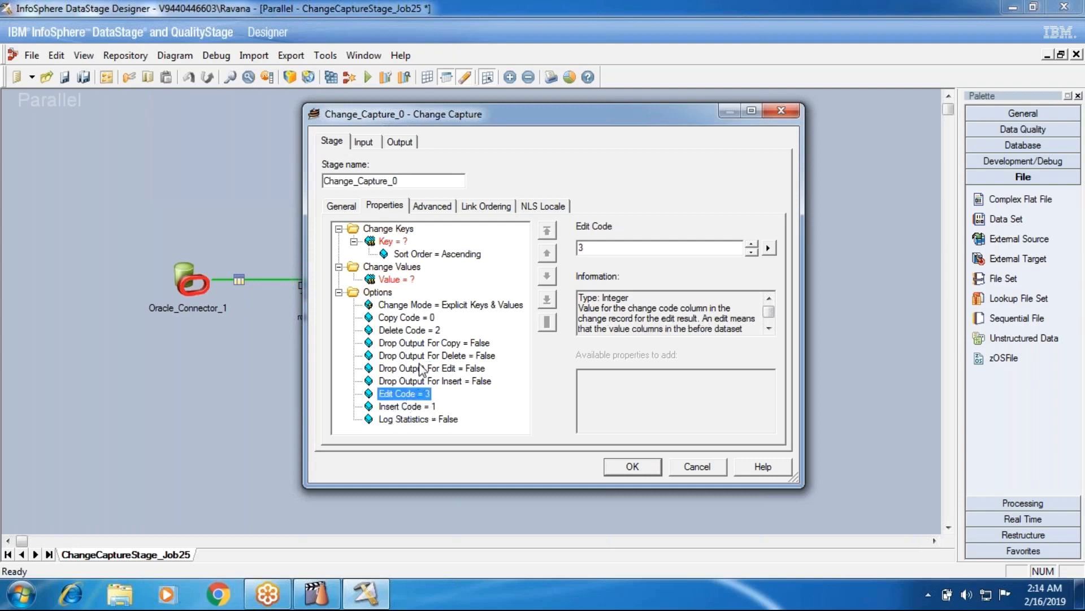
{"action": "left_click", "coordinate": [402, 306]}
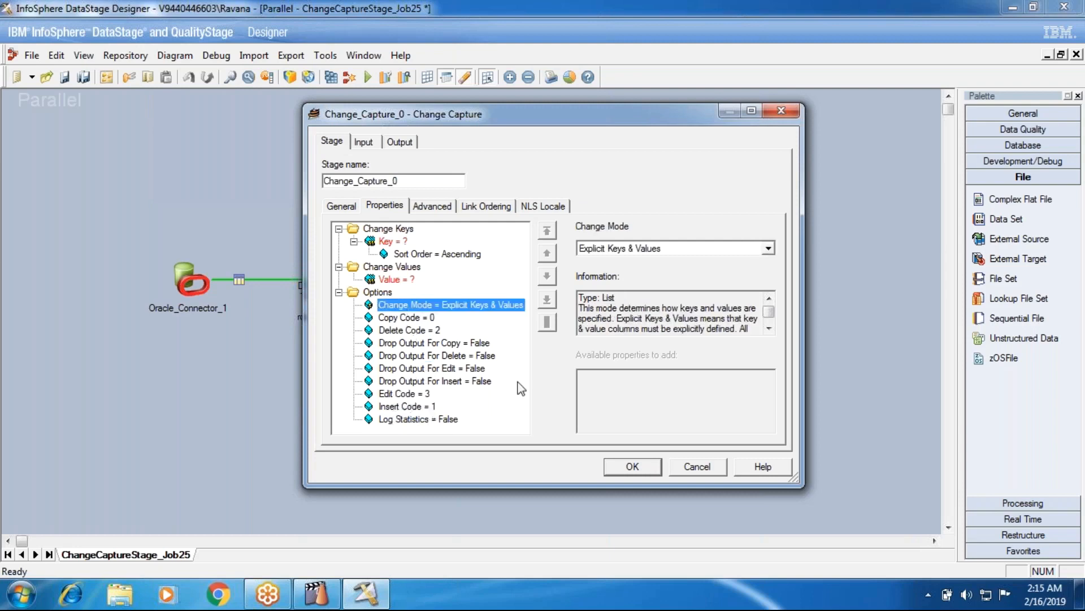
{"action": "left_click", "coordinate": [378, 292]}
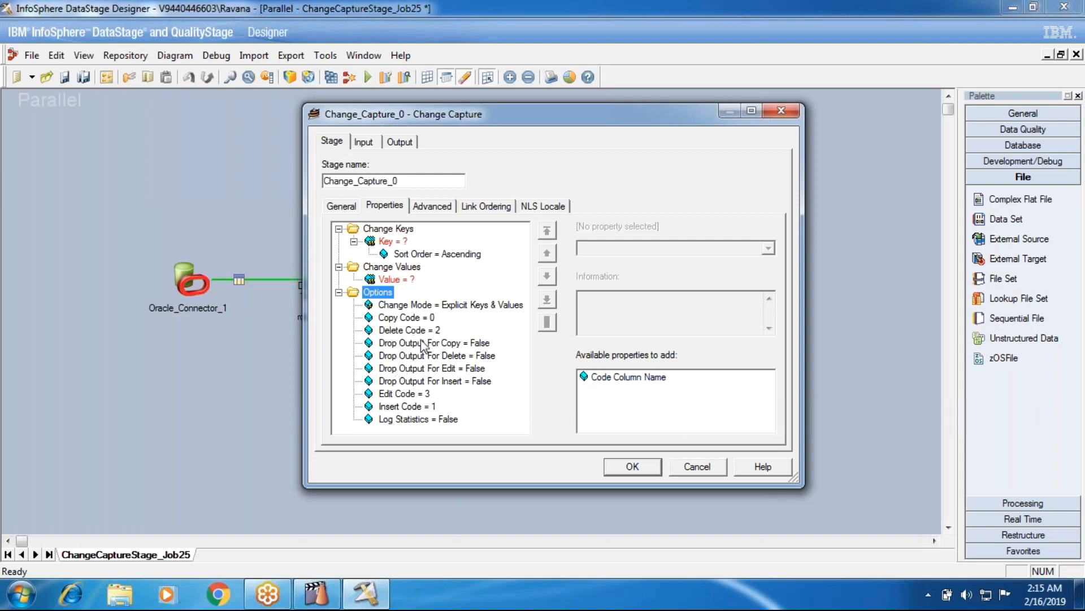
{"action": "left_click", "coordinate": [400, 406]}
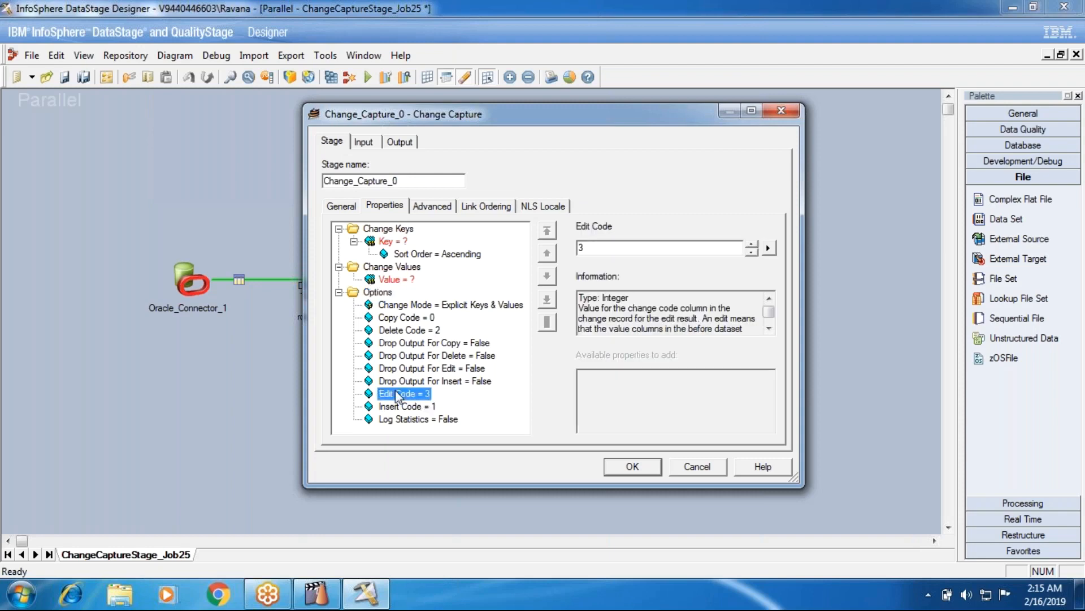
{"action": "left_click", "coordinate": [401, 419]}
{"action": "left_click", "coordinate": [390, 318]}
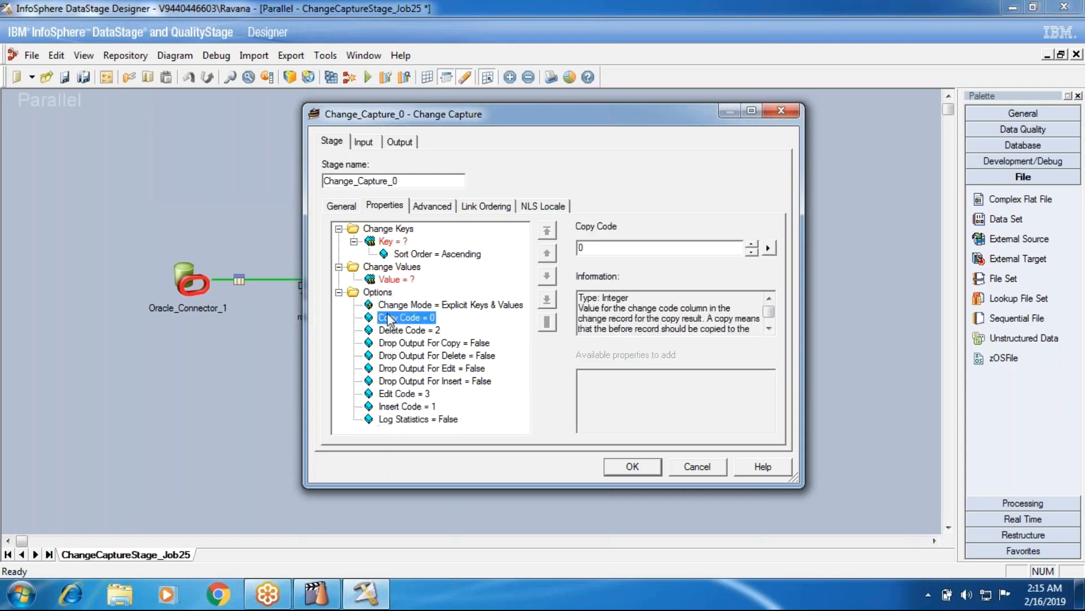
{"action": "left_click", "coordinate": [389, 305]}
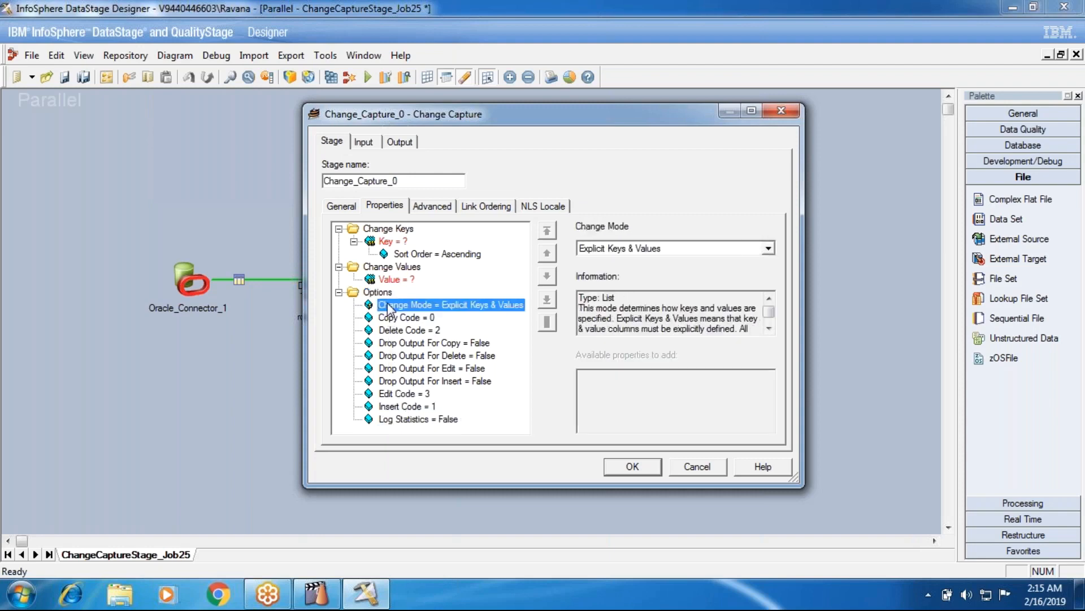
{"action": "left_click", "coordinate": [393, 331]}
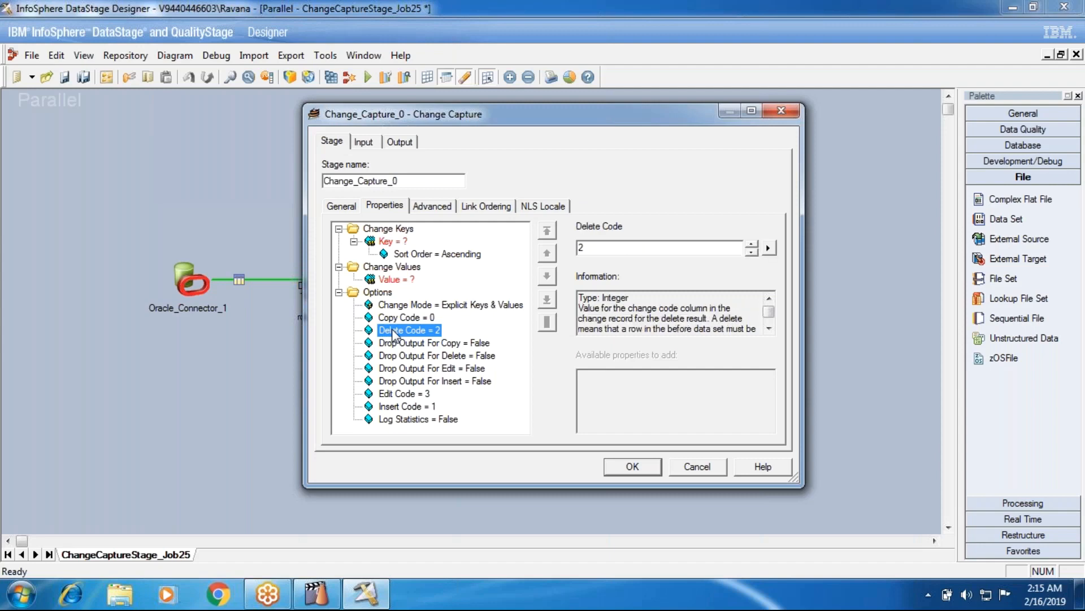
{"action": "left_click", "coordinate": [405, 382]}
{"action": "left_click", "coordinate": [406, 343]}
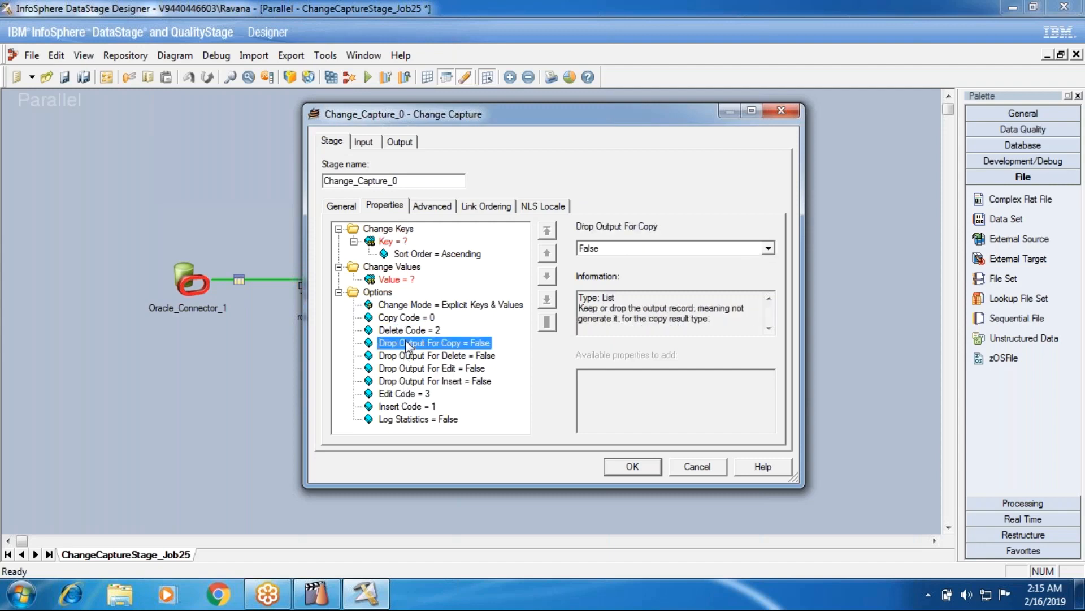
Maximize the stage properties window and try adding the Code Column Name option.
{"action": "left_click", "coordinate": [752, 110]}
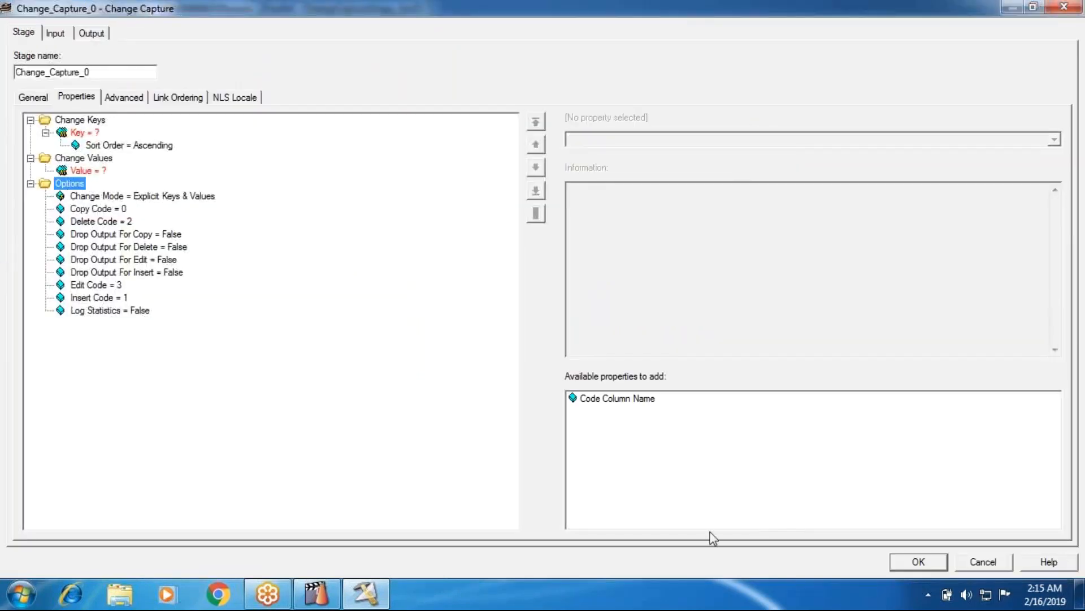
{"action": "left_click", "coordinate": [601, 400]}
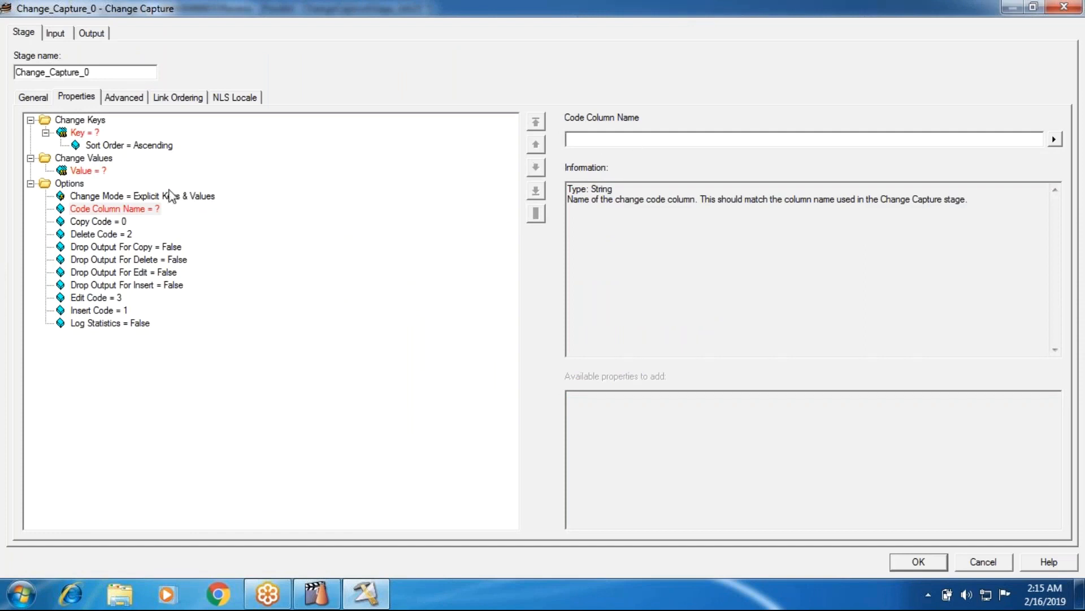
{"action": "left_click", "coordinate": [87, 209]}
{"action": "left_click", "coordinate": [91, 234]}
{"action": "left_click", "coordinate": [83, 209]}
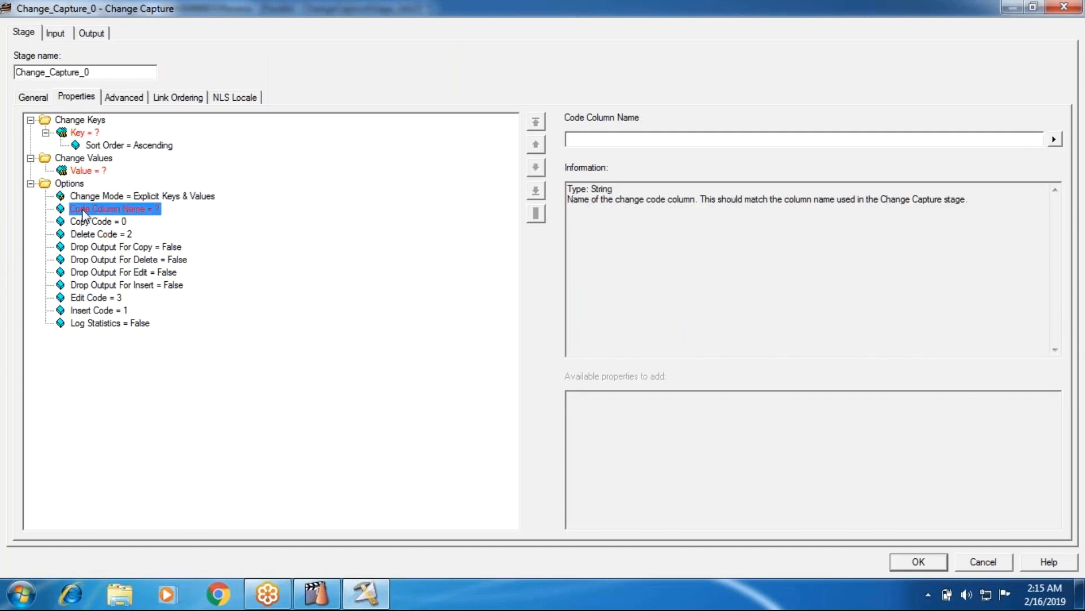
Review the Change Keys, Change Values and Options groups and the unset Key property.
{"action": "left_click", "coordinate": [85, 132]}
{"action": "left_click", "coordinate": [88, 120]}
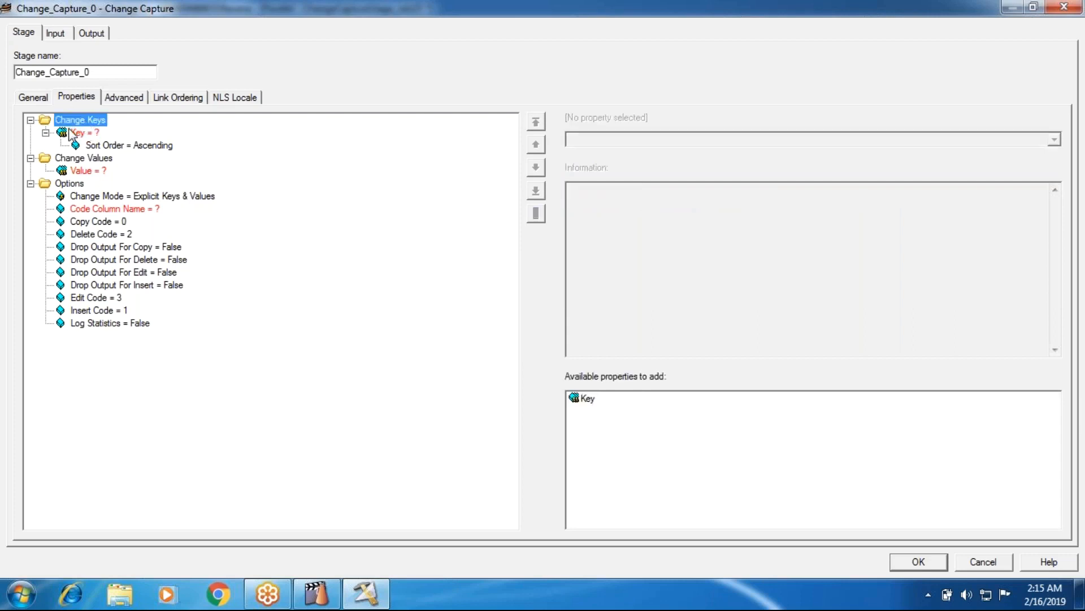
{"action": "left_click", "coordinate": [70, 134]}
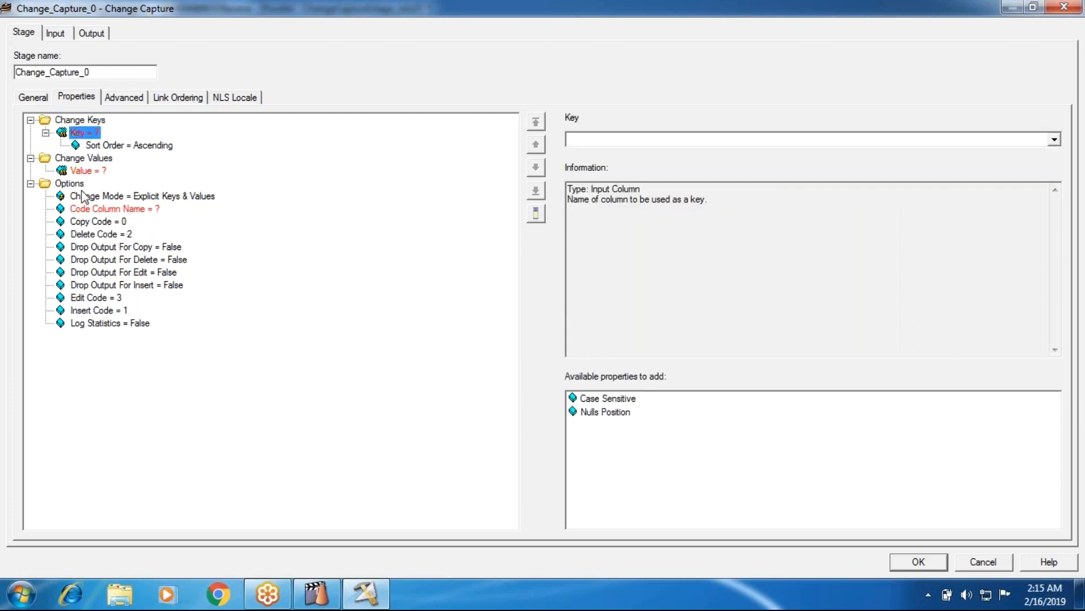
{"action": "left_click", "coordinate": [75, 161]}
{"action": "left_click", "coordinate": [68, 185]}
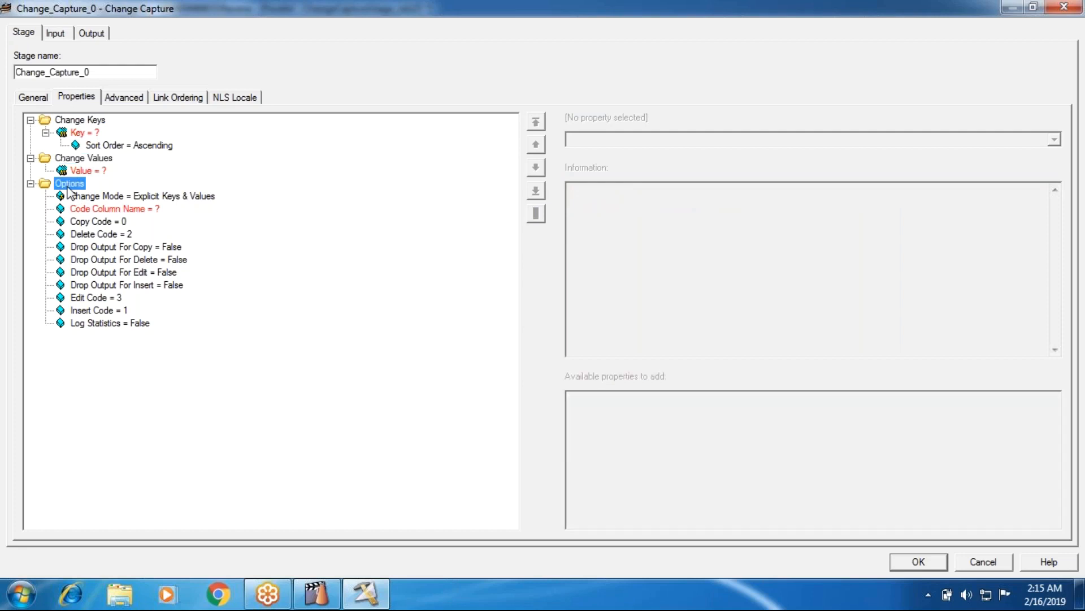
Set the Copy Code option to 10.
{"action": "left_click", "coordinate": [91, 221]}
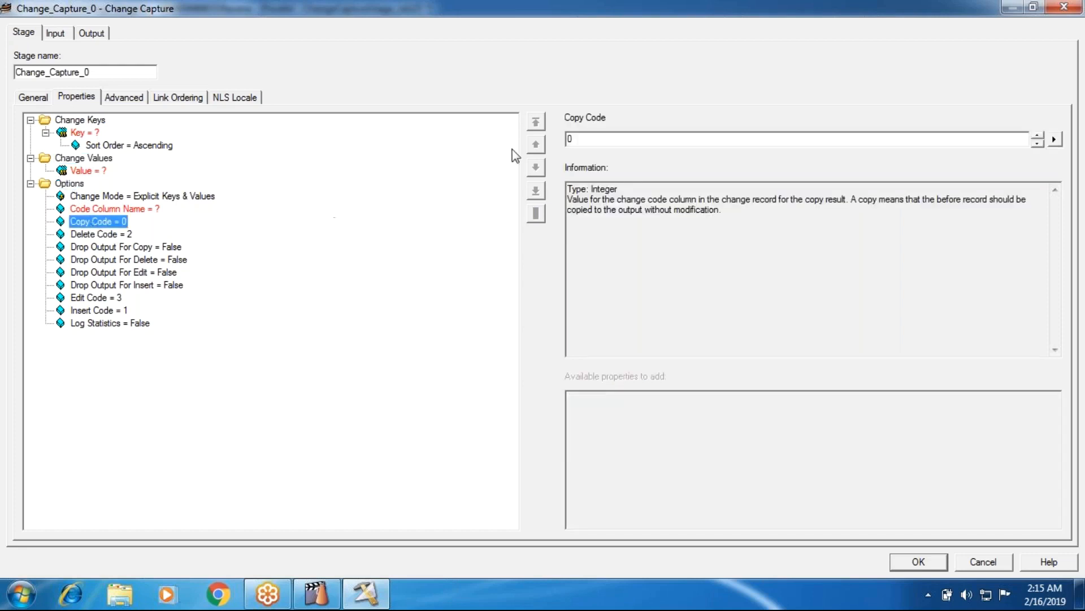
{"action": "left_click", "coordinate": [597, 138]}
{"action": "key", "text": "BackSpace"}
{"action": "type", "text": "10"}
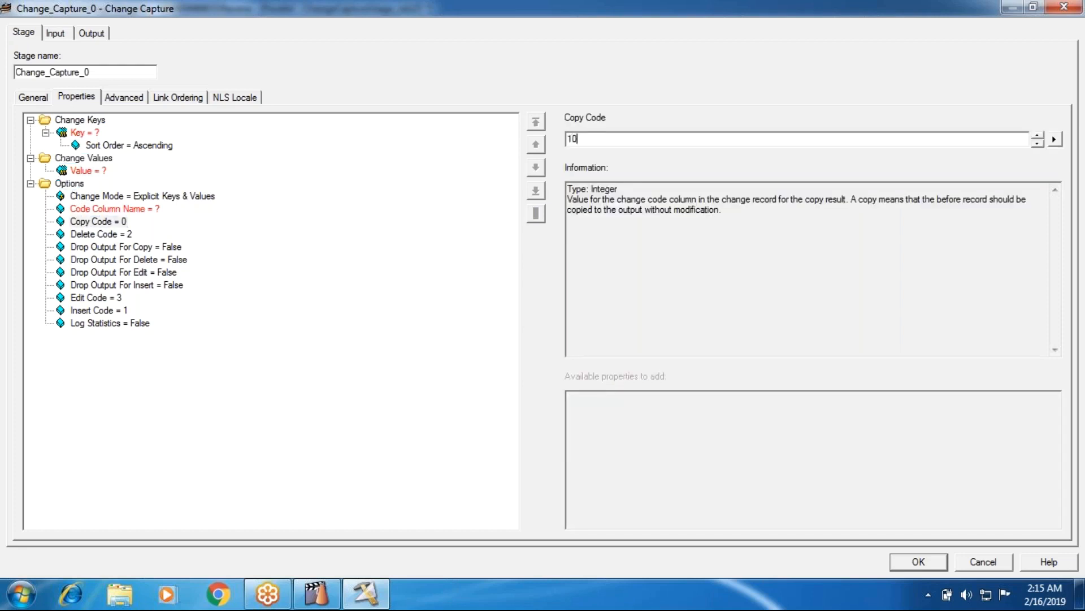
{"action": "key", "text": "Return"}
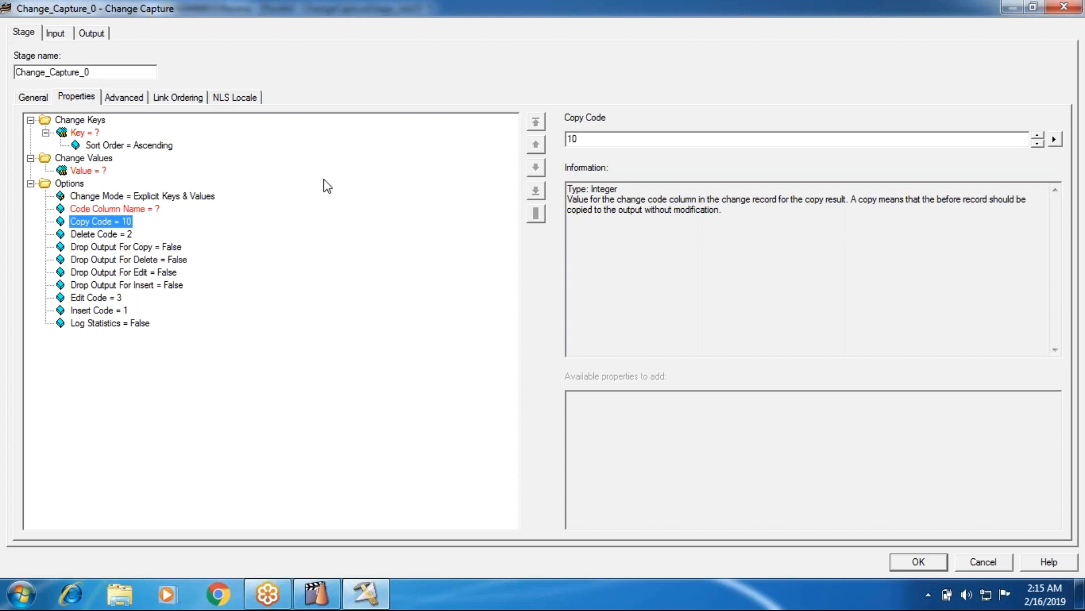
Remove the unset Code Column Name option and the empty Value property under Change Values.
{"action": "right_click", "coordinate": [144, 208]}
{"action": "left_click", "coordinate": [156, 223]}
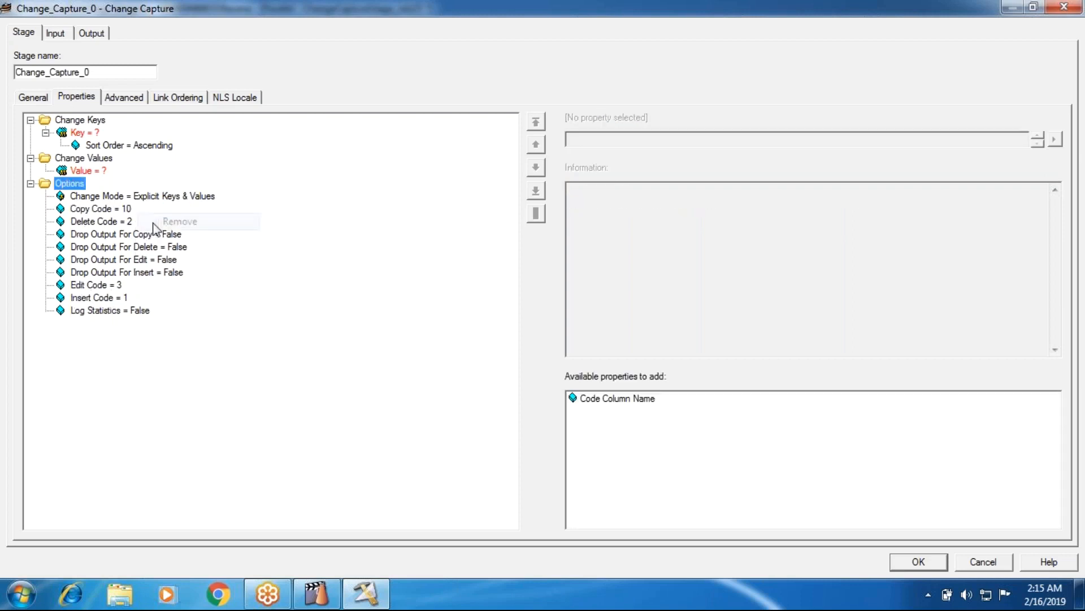
{"action": "right_click", "coordinate": [93, 172]}
{"action": "left_click", "coordinate": [121, 225]}
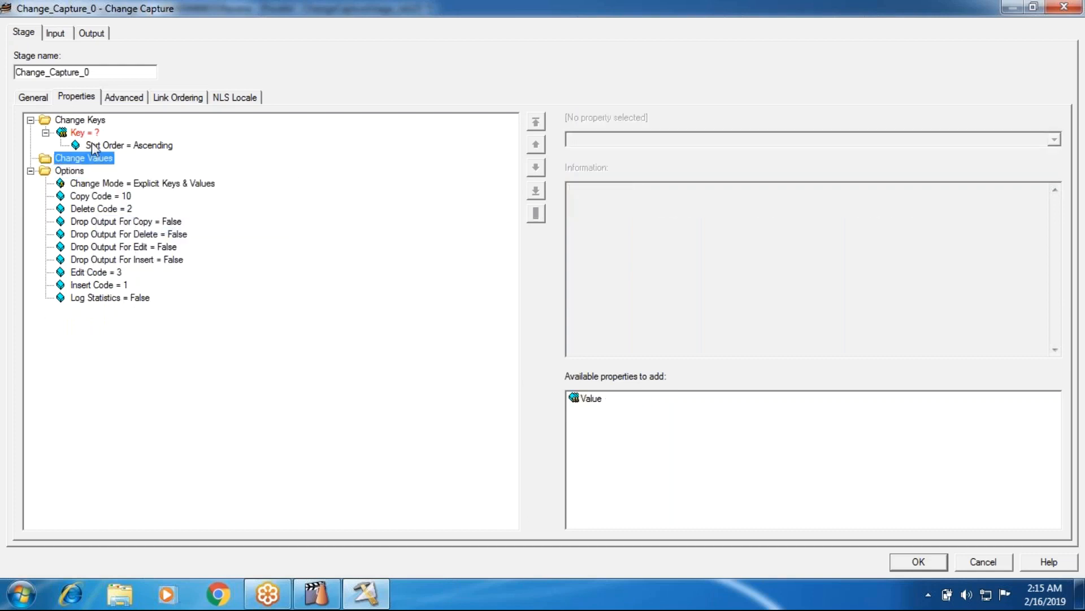
Set the change key to the DEPTNO column and accept the stage settings.
{"action": "left_click", "coordinate": [81, 133]}
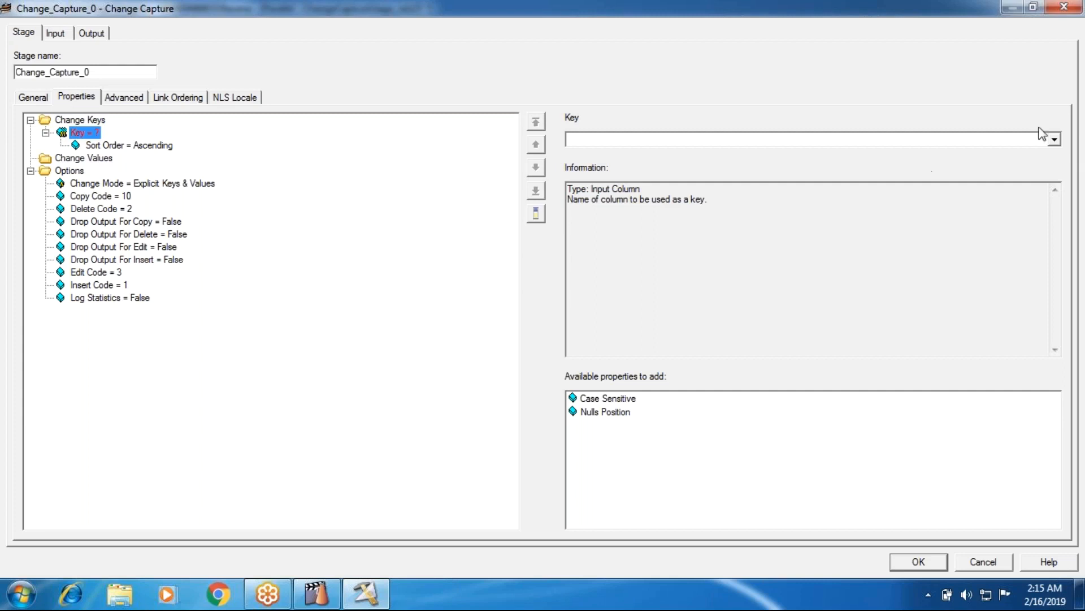
{"action": "left_click", "coordinate": [1055, 139]}
{"action": "left_click", "coordinate": [784, 152]}
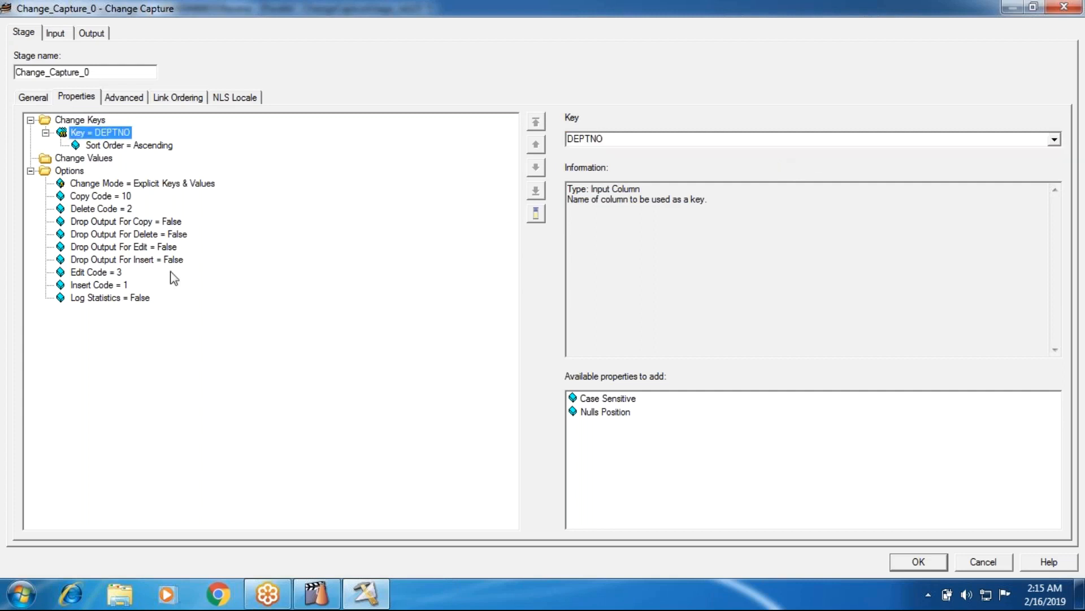
{"action": "left_click", "coordinate": [927, 562]}
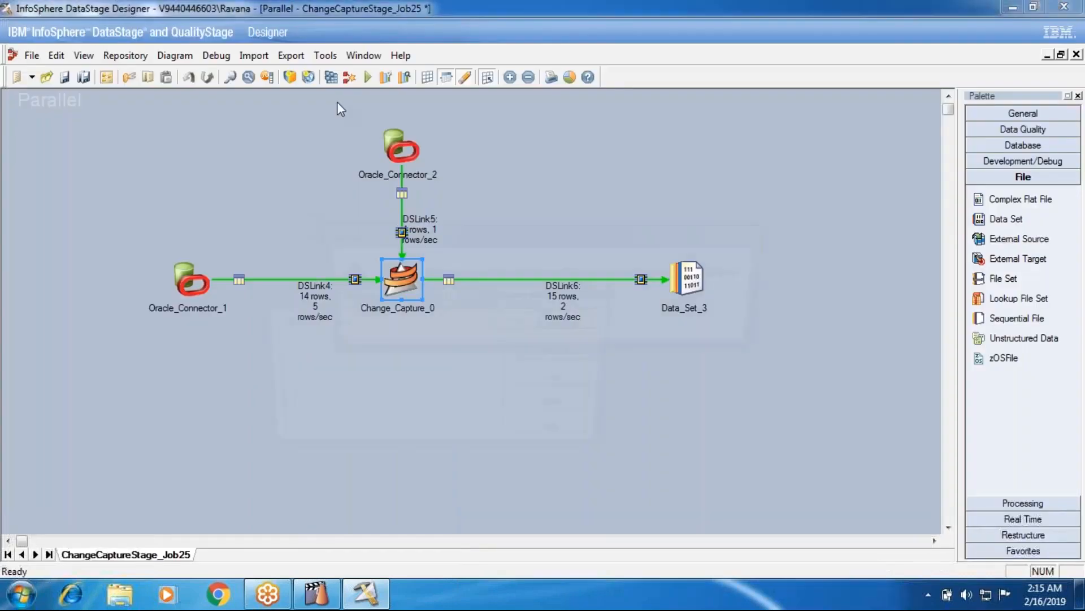
Save and compile ChangeCaptureStage_Job25, close the compile dialog, and run the job.
{"action": "left_click", "coordinate": [349, 77]}
{"action": "left_click", "coordinate": [503, 322]}
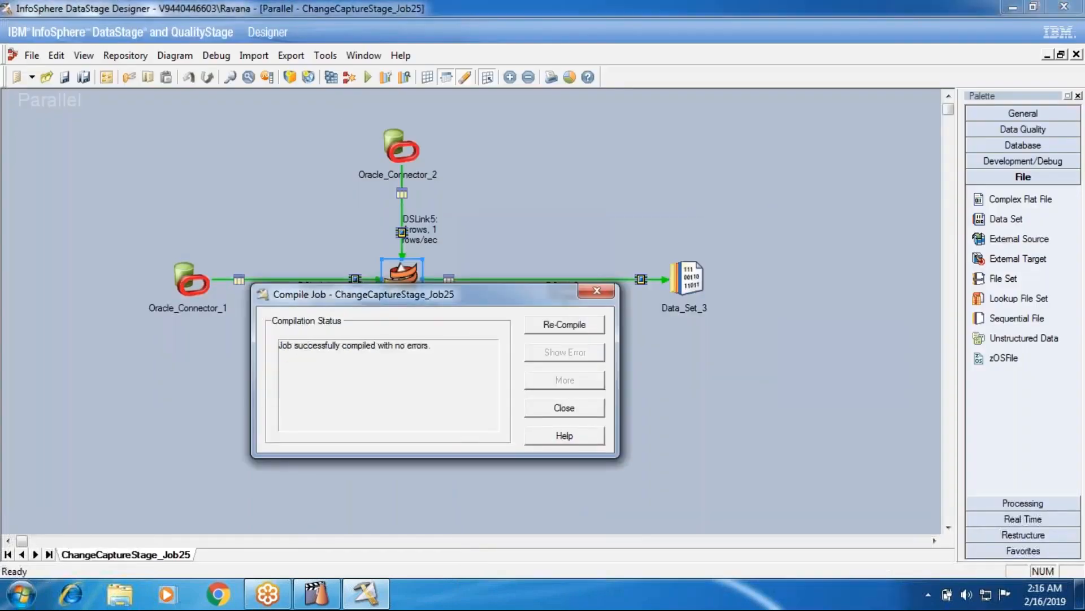
{"action": "left_click", "coordinate": [539, 407]}
{"action": "left_click", "coordinate": [367, 78]}
{"action": "left_click", "coordinate": [221, 337]}
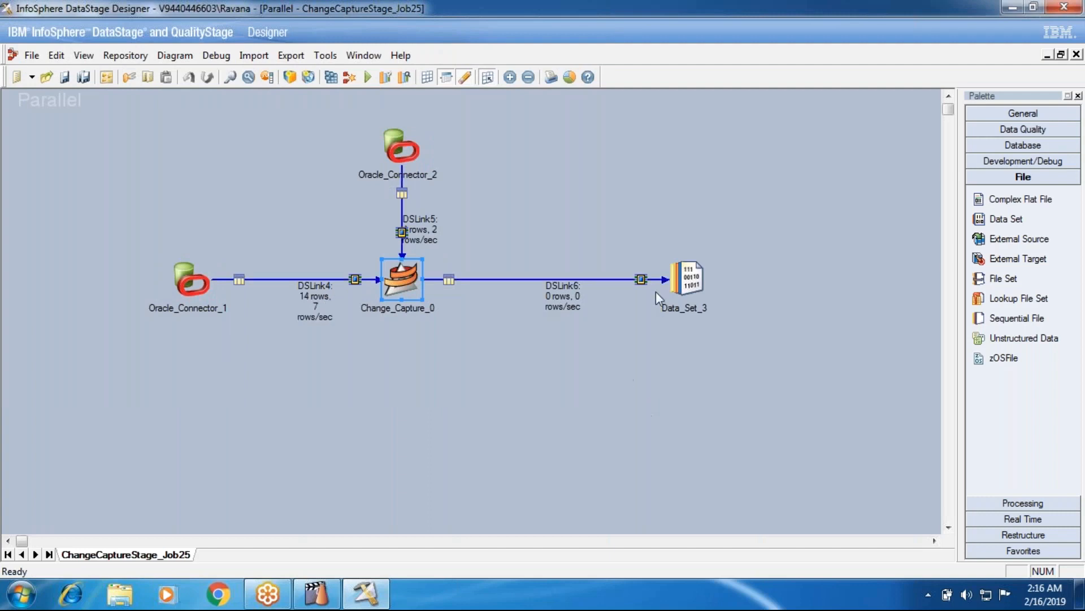
View the DSLink6 data of Data_Set_3, examine its change_code values, and close the data browser.
{"action": "right_click", "coordinate": [687, 281]}
{"action": "left_click", "coordinate": [729, 322]}
{"action": "left_click", "coordinate": [697, 256]}
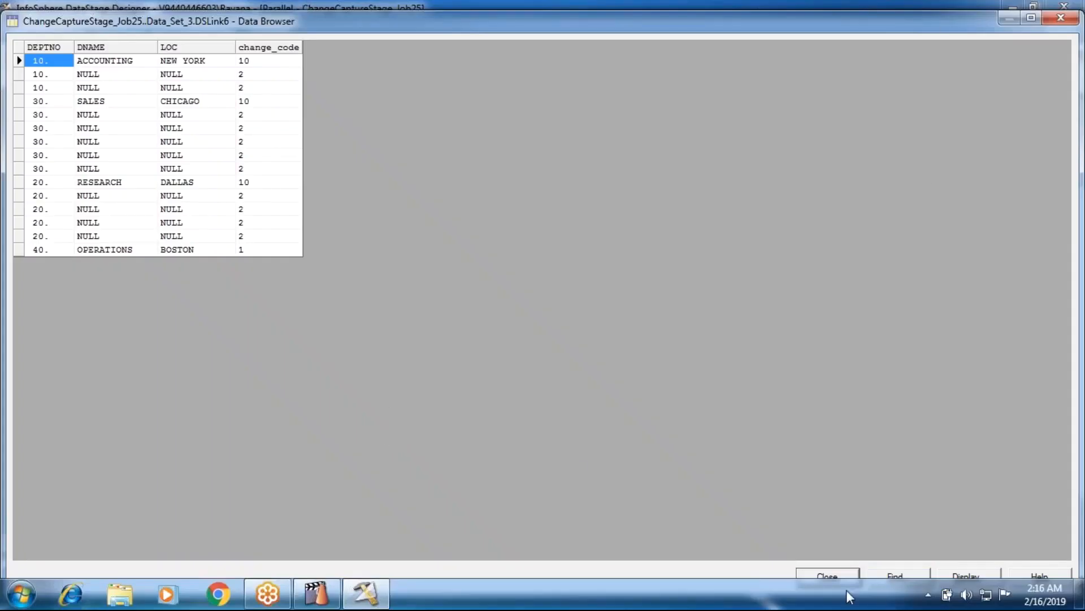
{"action": "left_click", "coordinate": [830, 574]}
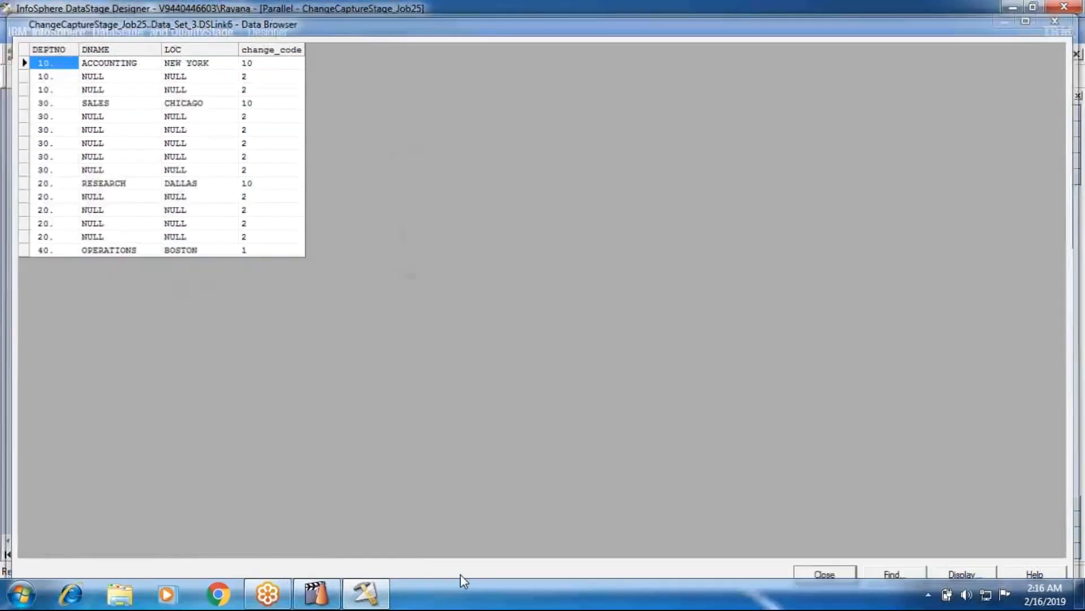